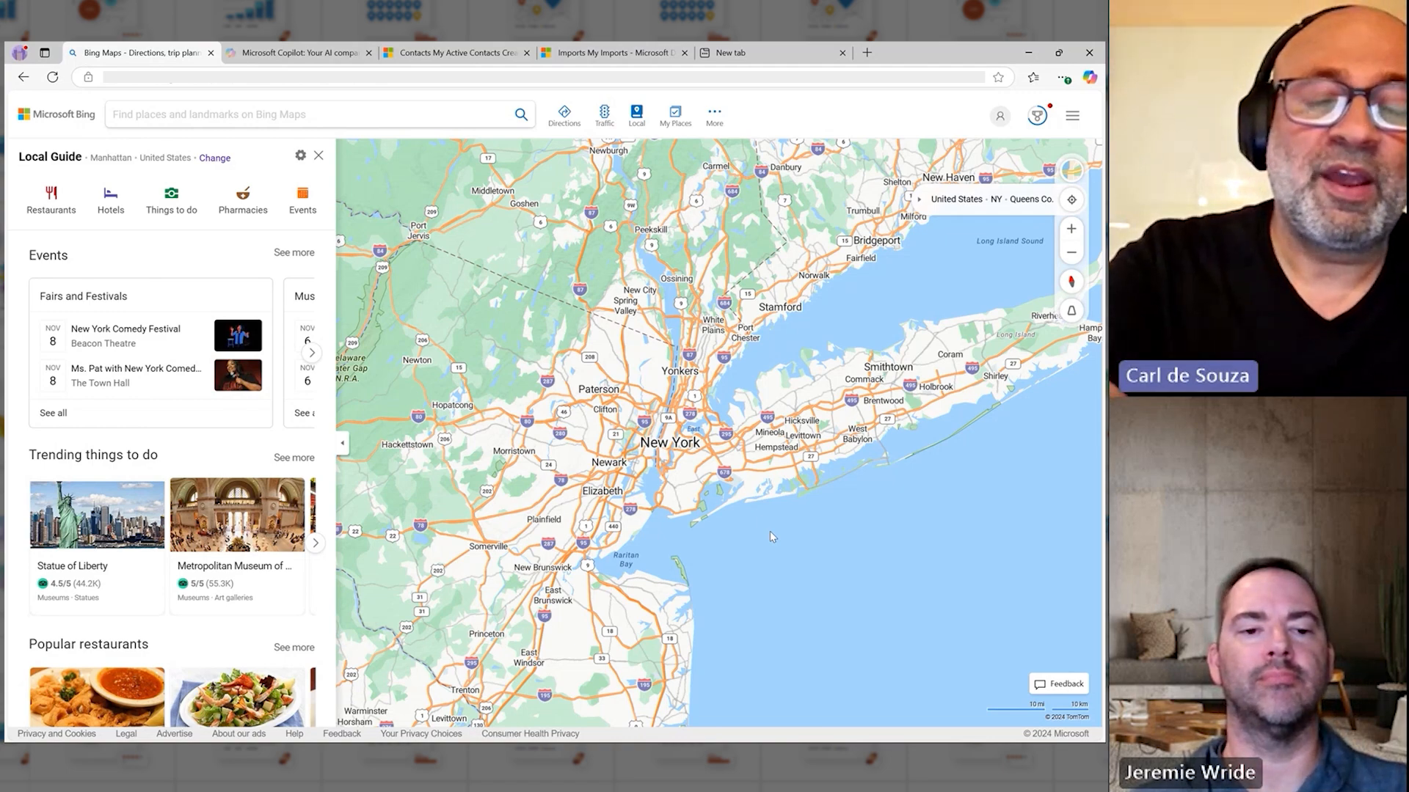
Step: Select Rockefeller Center on the map in Midtown Manhattan and copy the coordinates of its location
scroll(679, 438, "up", 3)
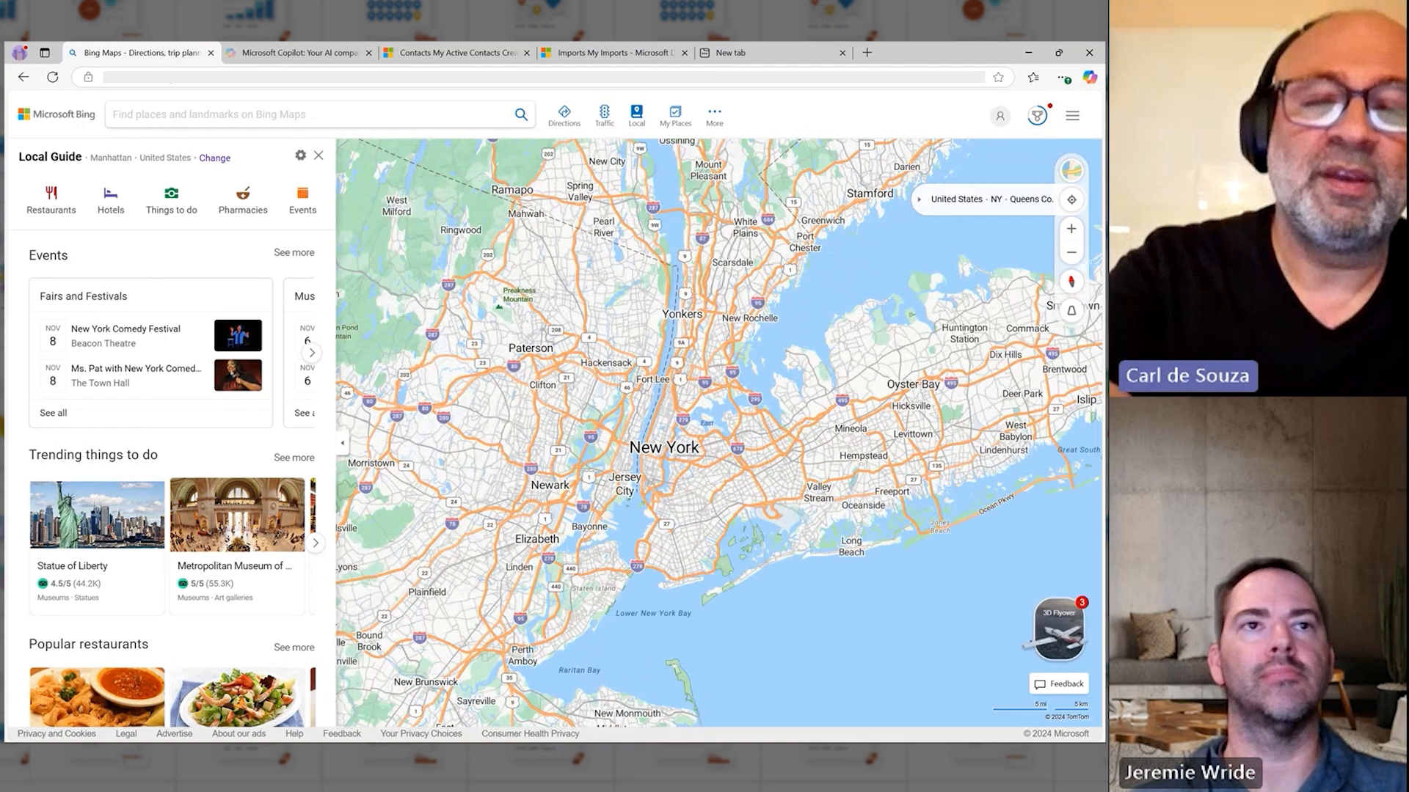
scroll(679, 440, "up", 5)
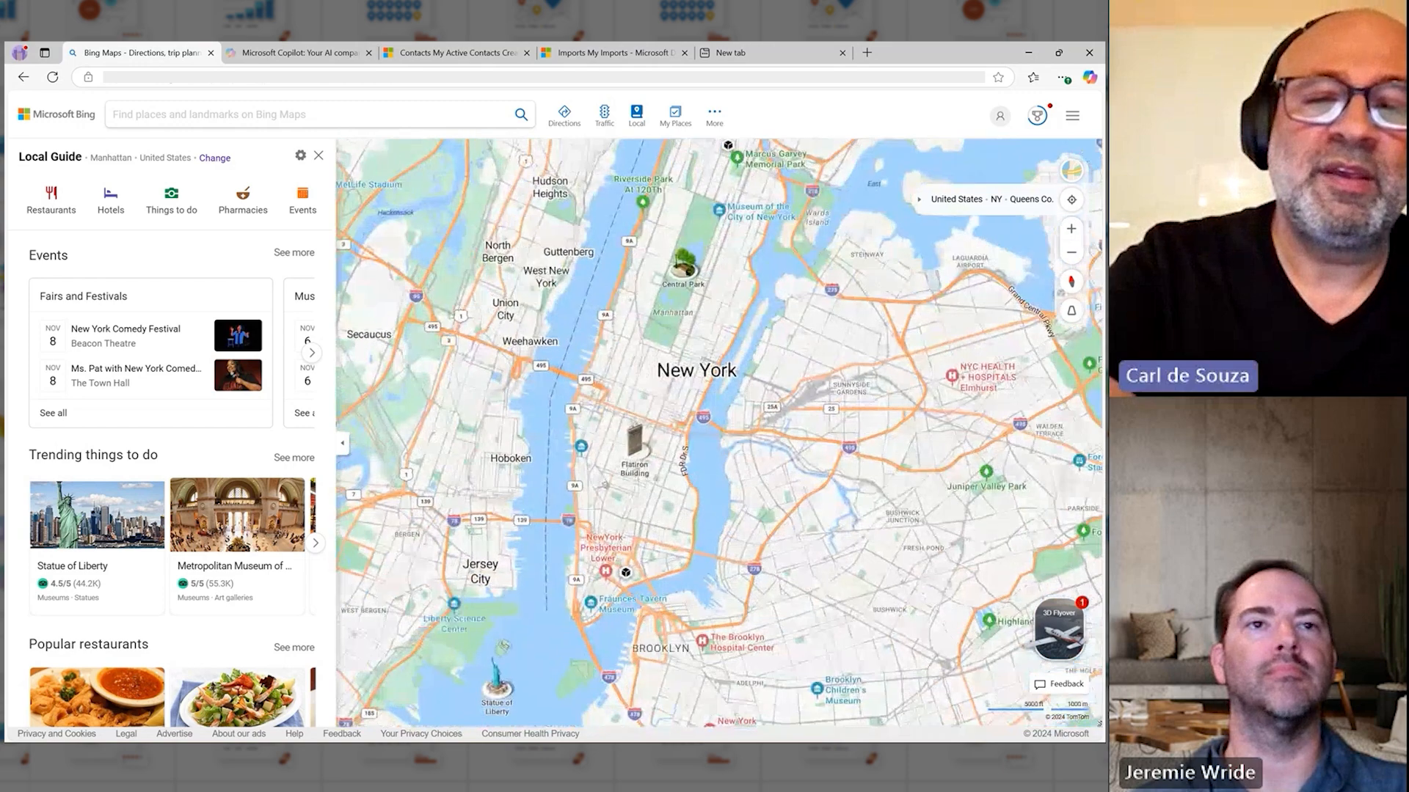
scroll(679, 440, "up", 4)
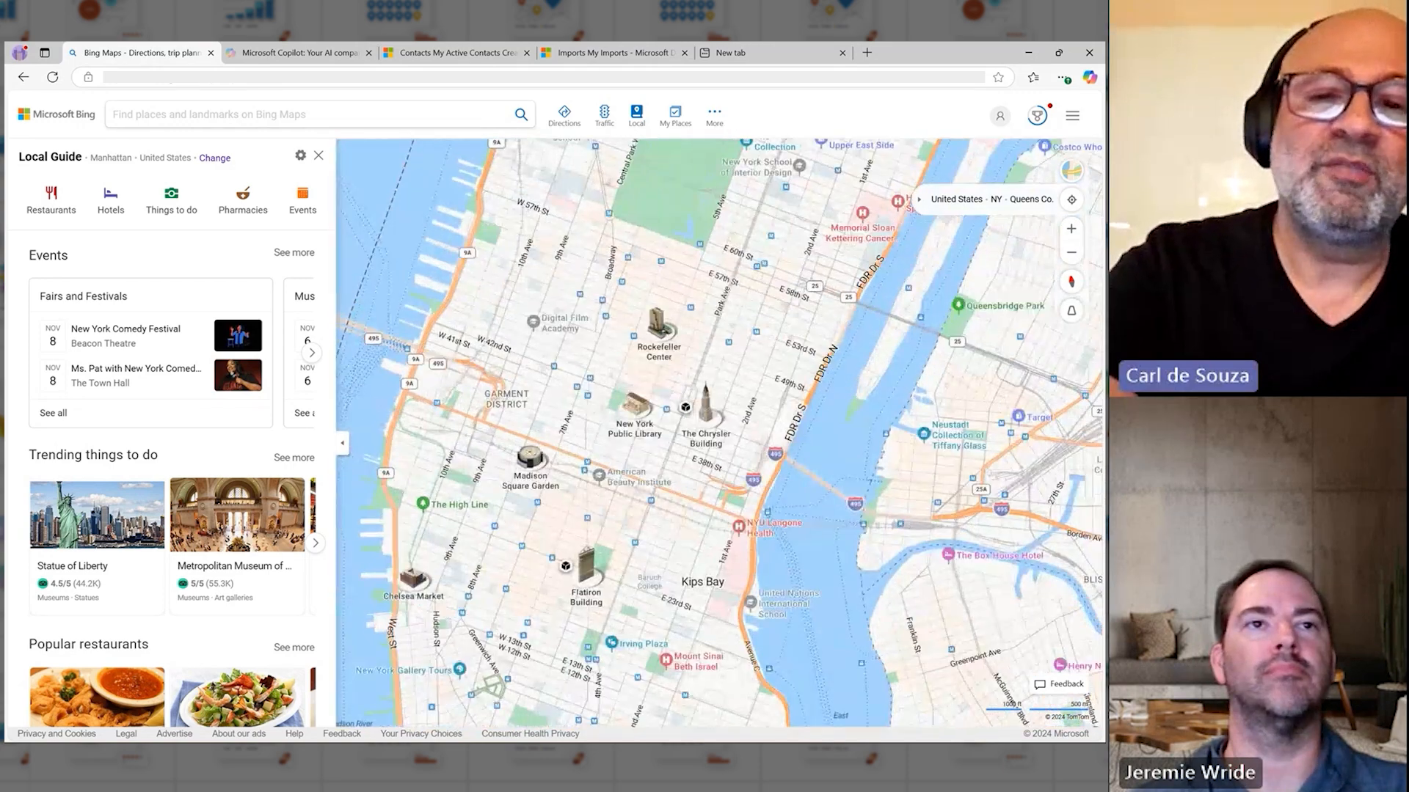
scroll(679, 440, "up", 2)
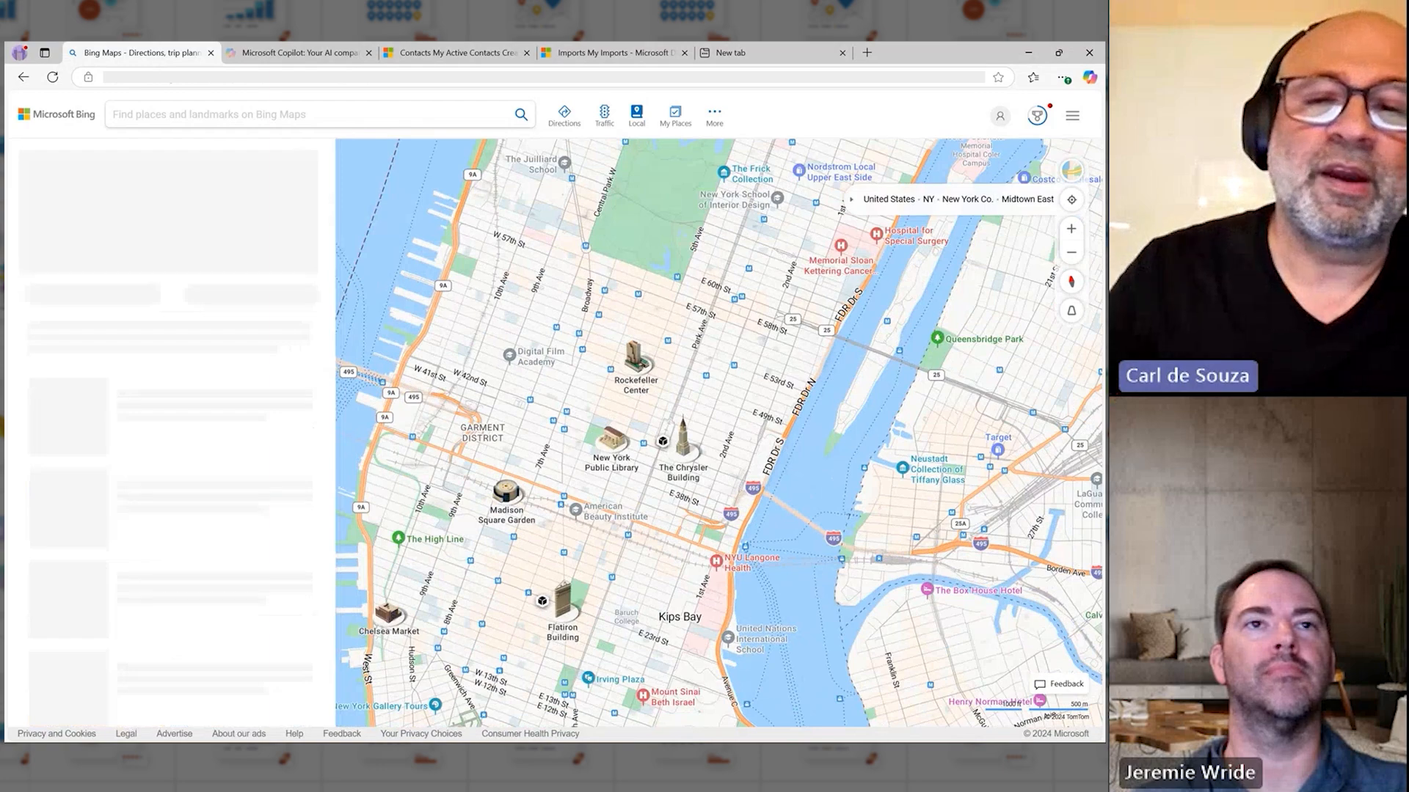
left_click(635, 361)
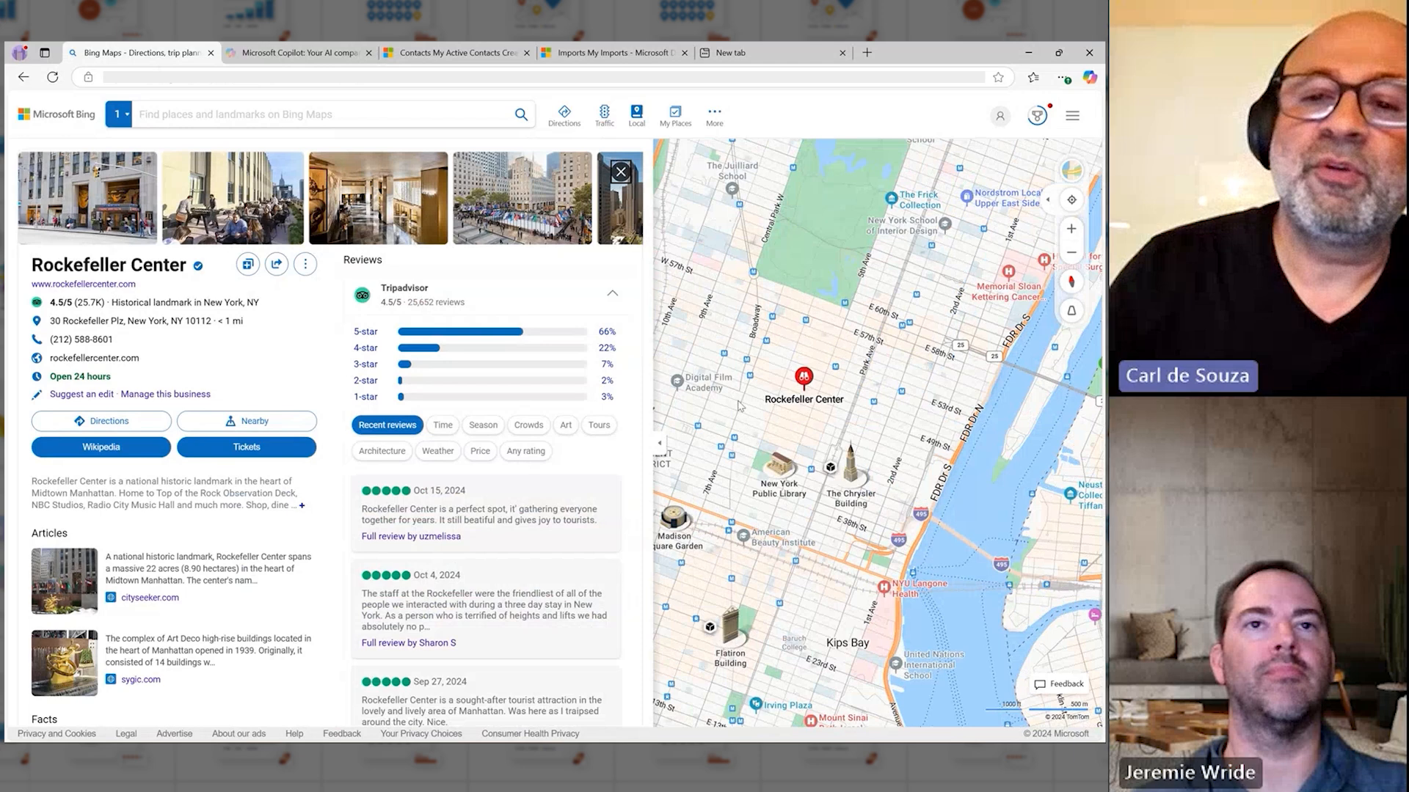
right_click(804, 389)
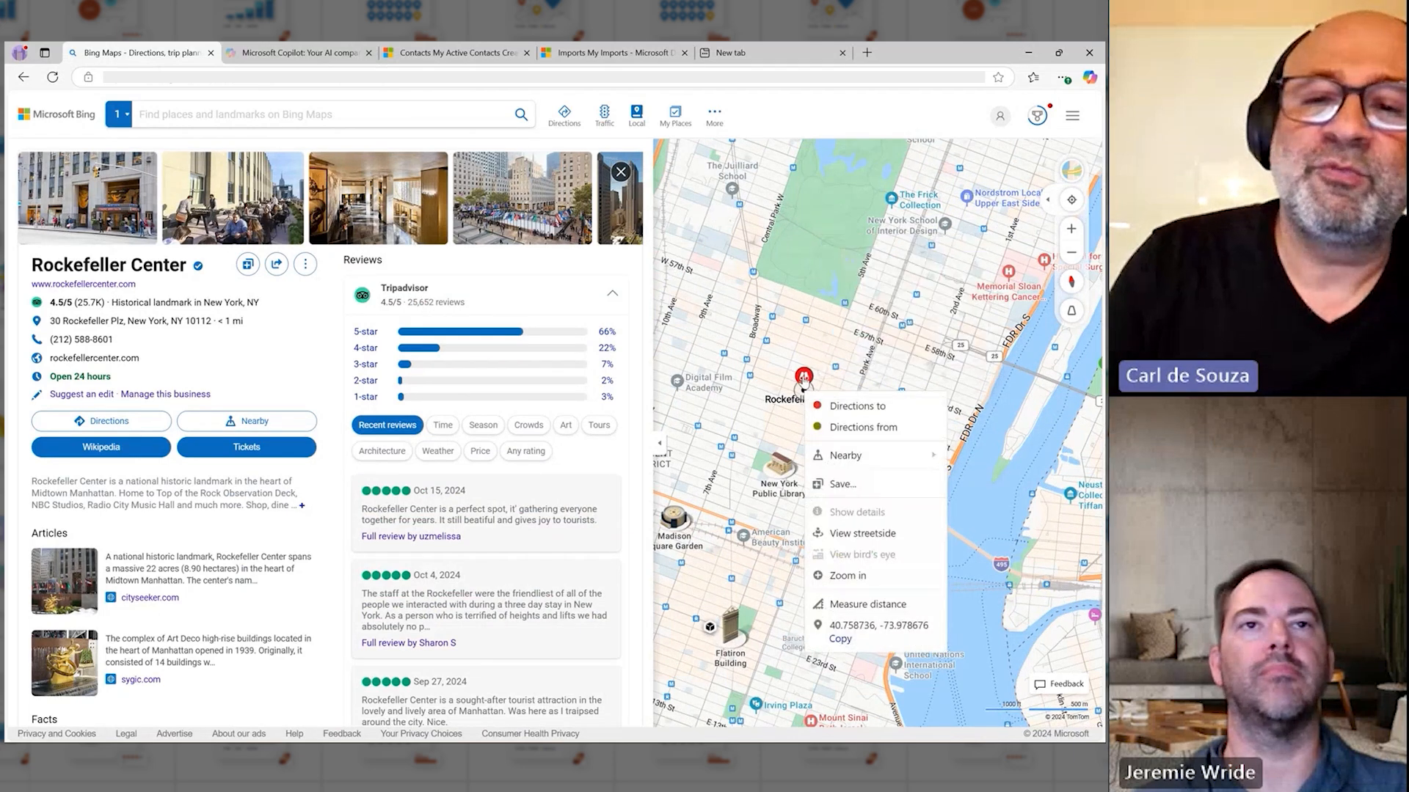
left_click(840, 641)
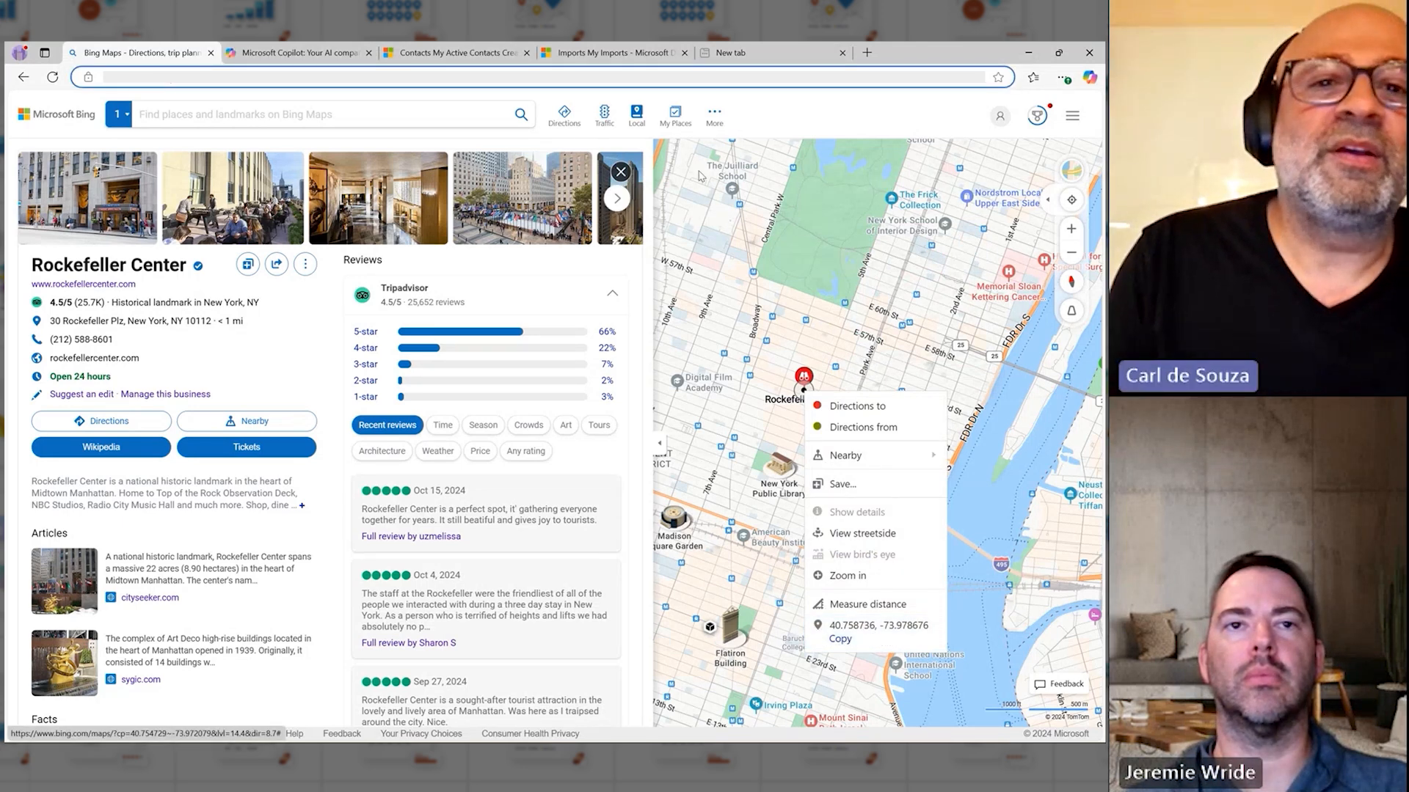
Step: Switch to Copilot, open the Notepad prompt document and copy the prompt for 20 CSV accounts within 50 miles of 40.758736, -73.978676
left_click(306, 54)
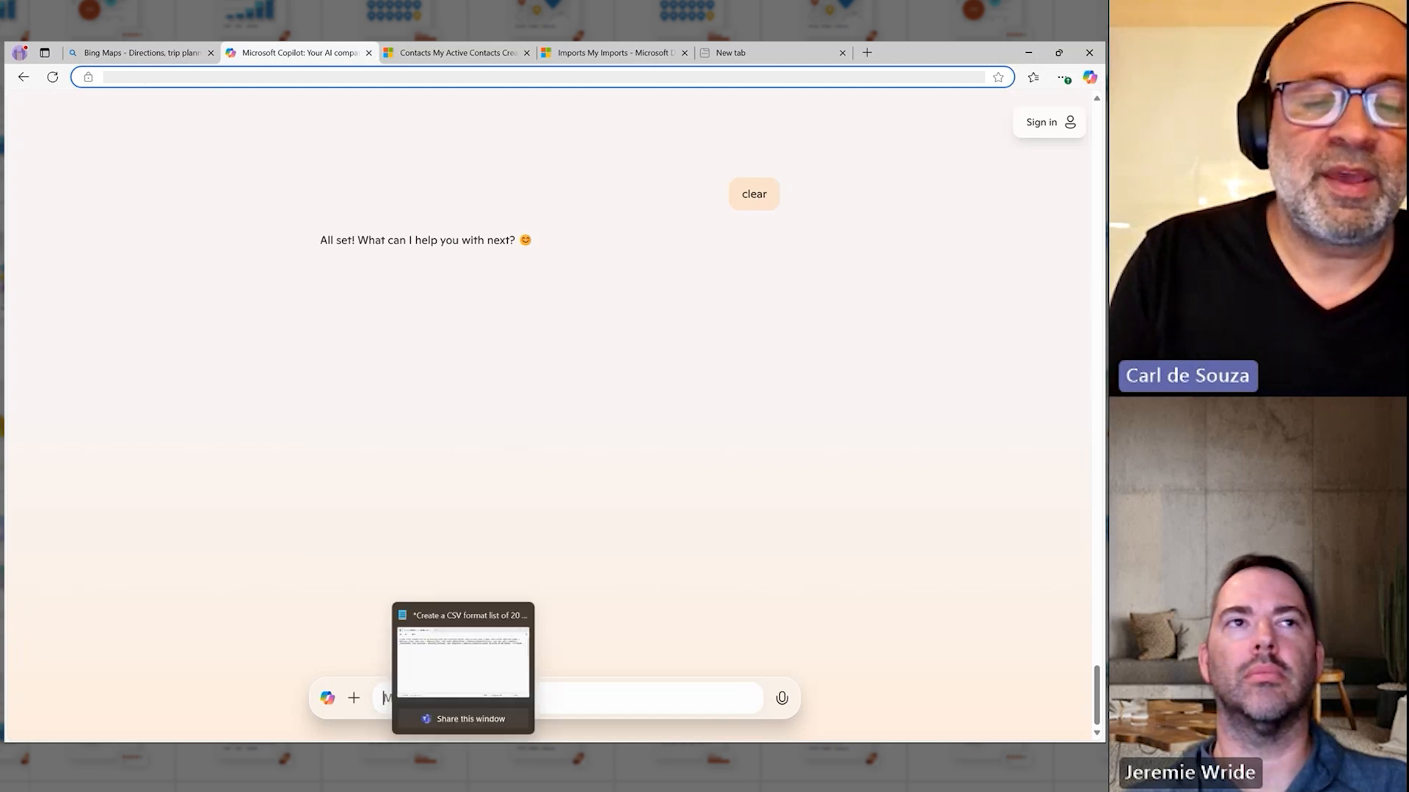
left_click(462, 668)
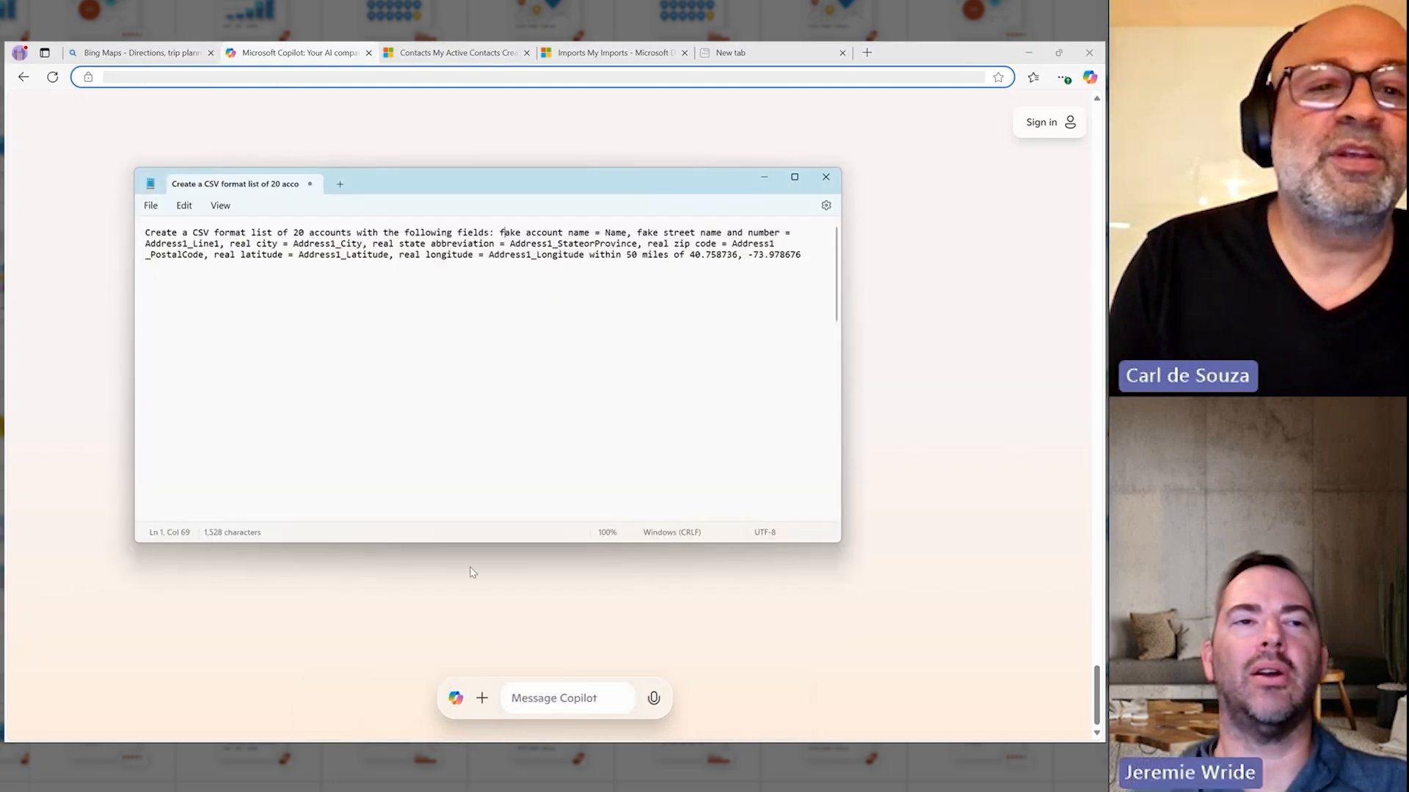
left_click(465, 343)
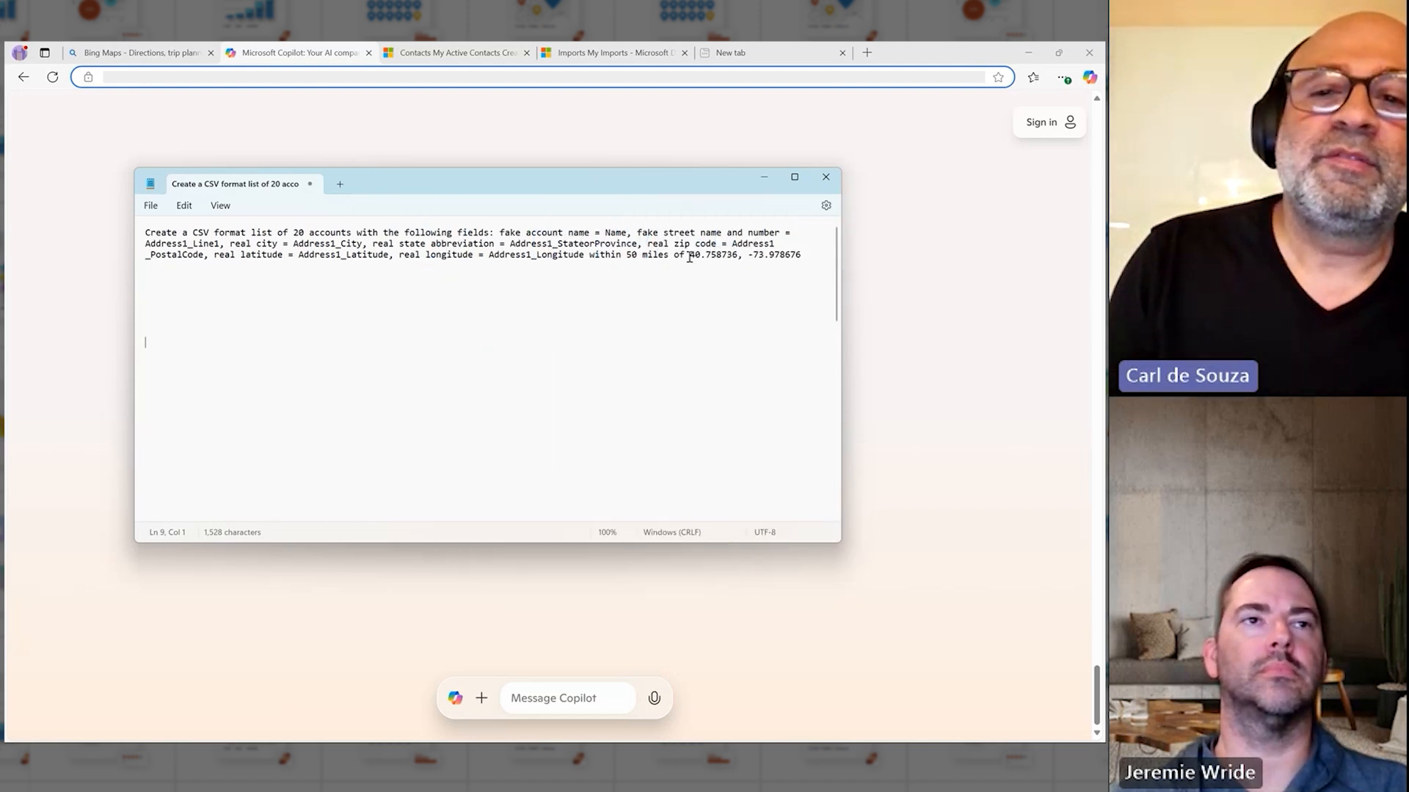
left_click_drag(689, 257, 811, 256)
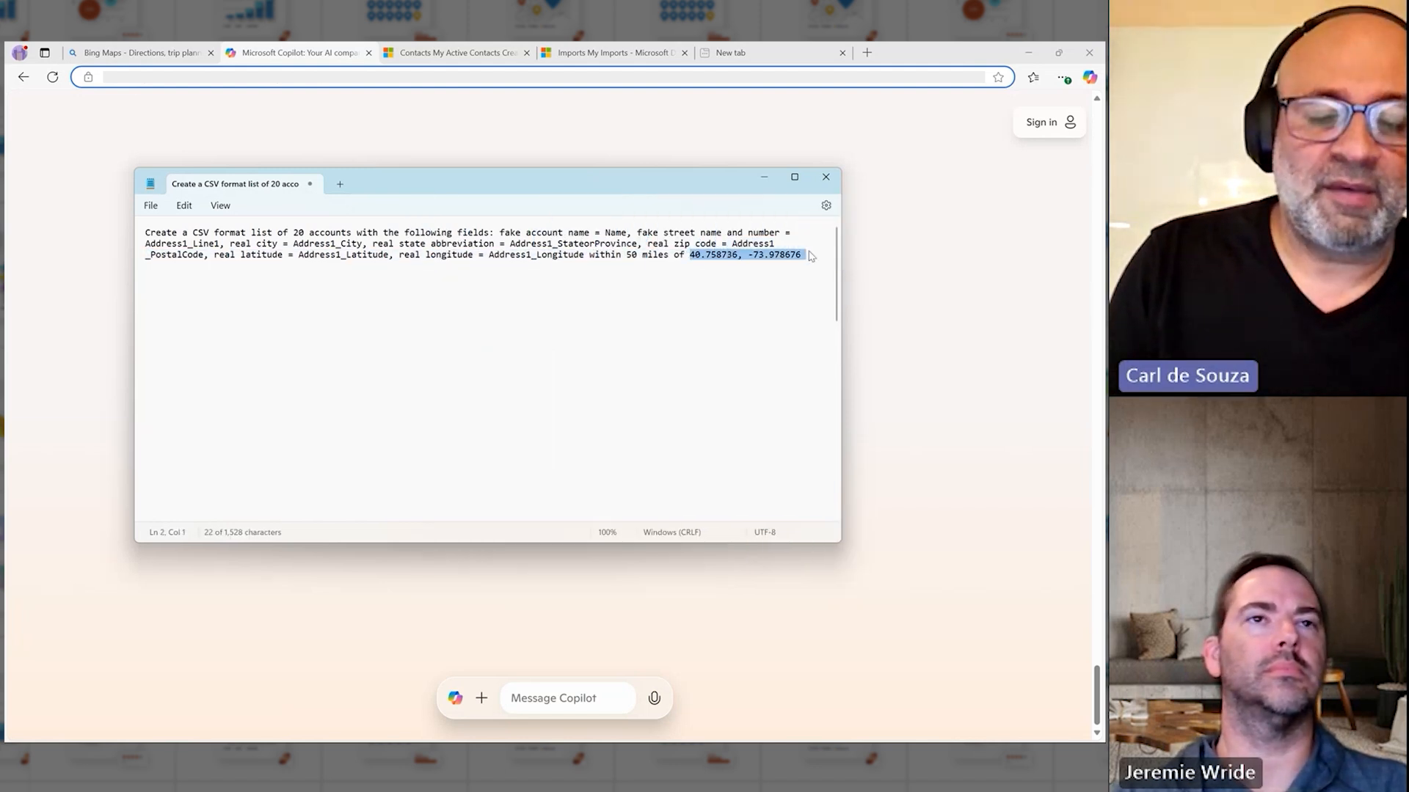
left_click(810, 256)
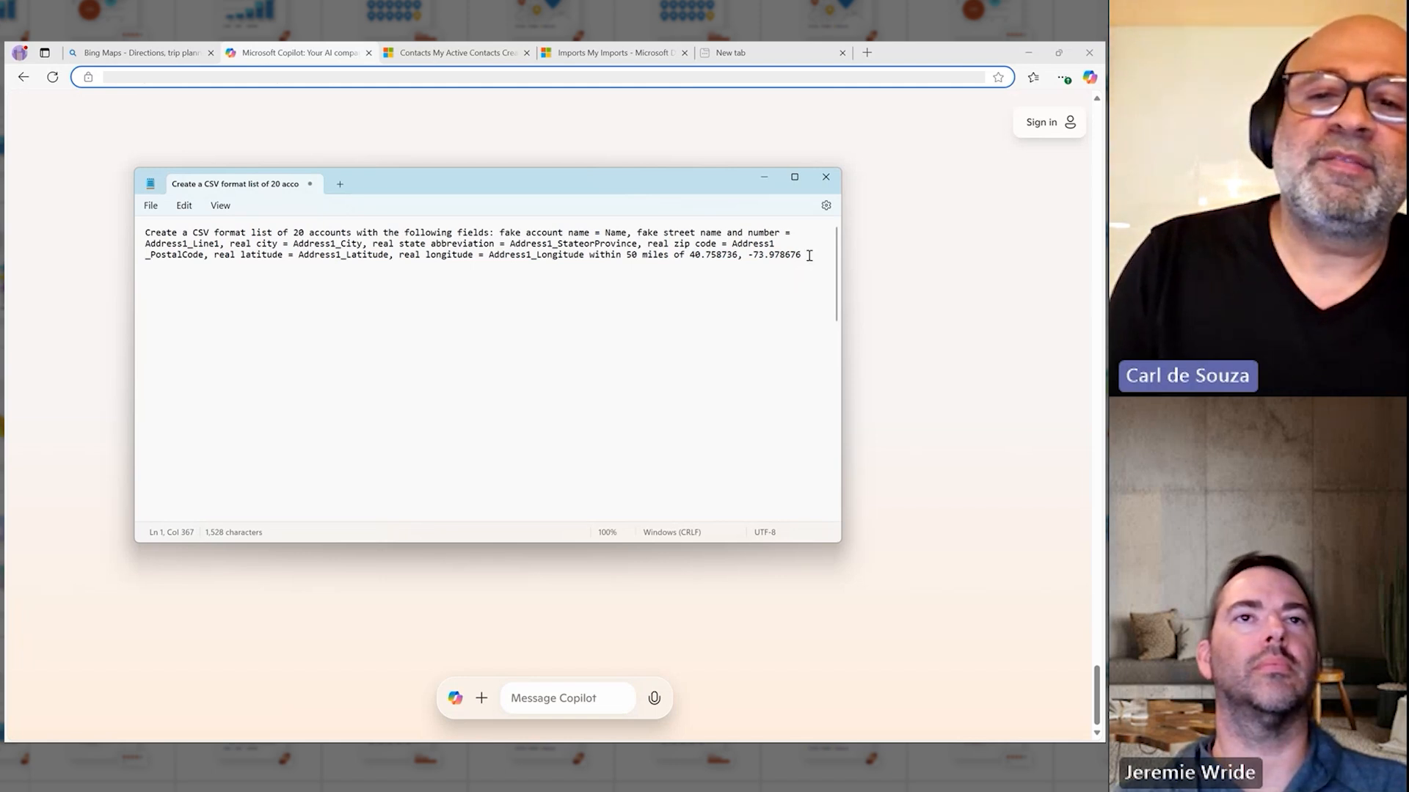
left_click_drag(810, 256, 114, 230)
key("ctrl+c")
left_click(121, 334)
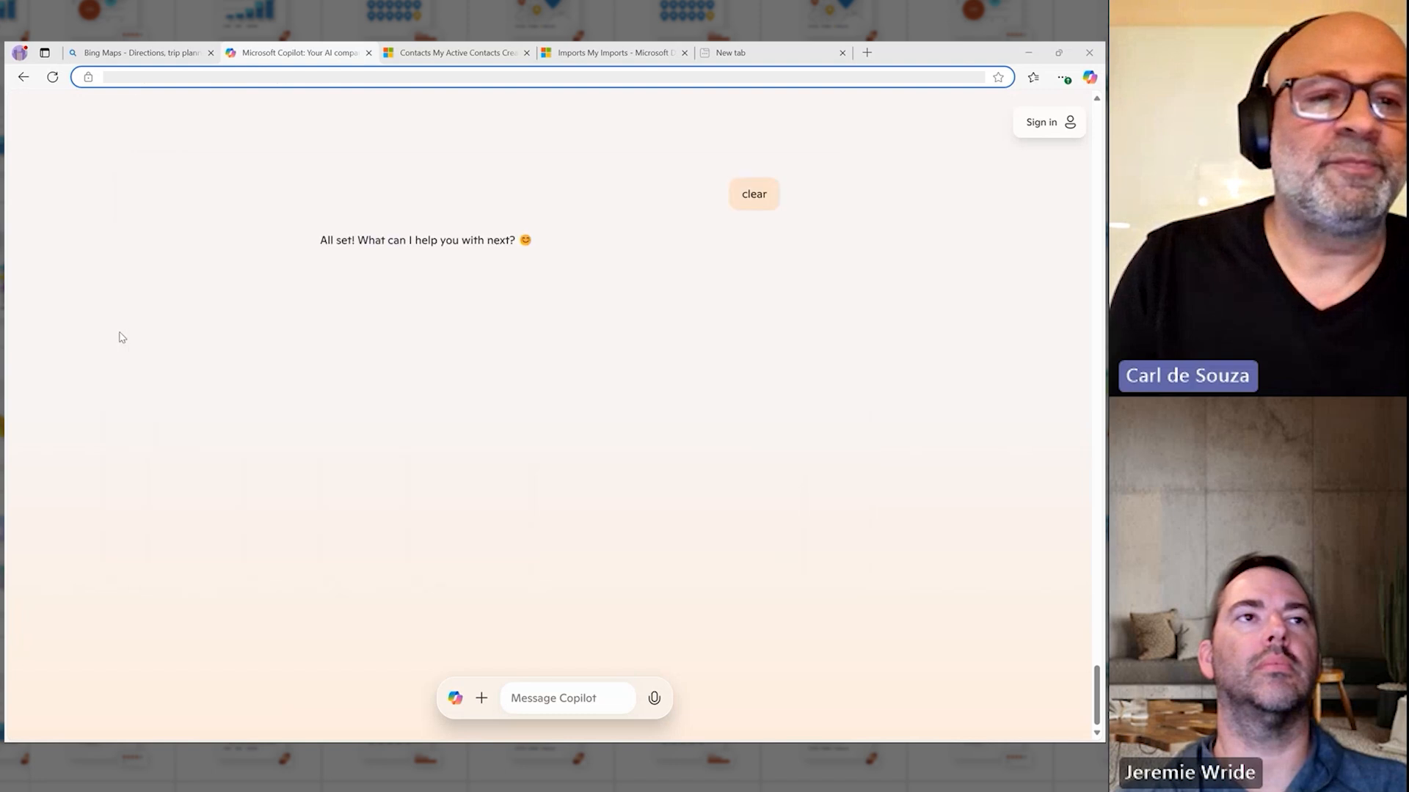
Step: Submit the copied prompt to Copilot to generate a CSV list of 20 accounts with name, address, latitude and longitude fields
left_click(537, 702)
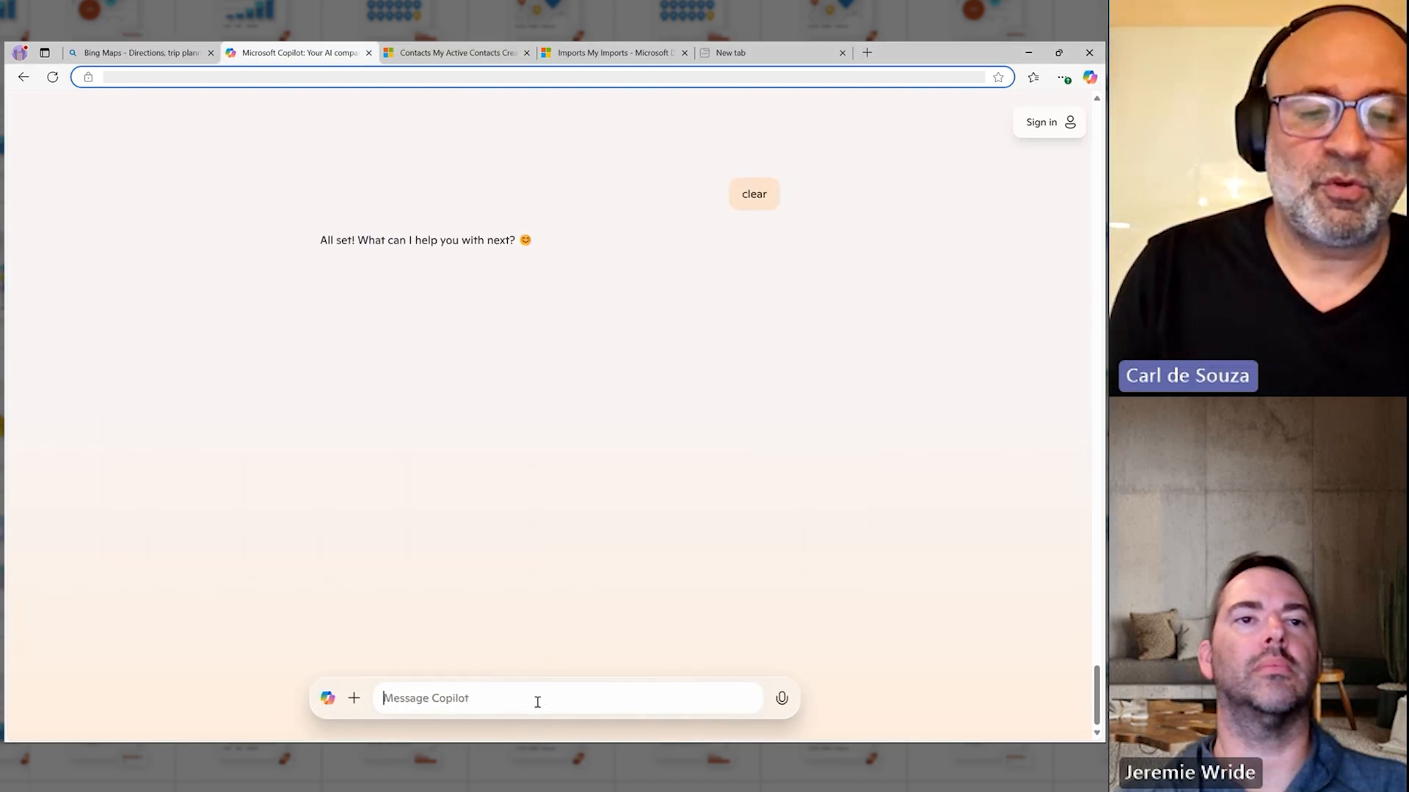
key("ctrl+v")
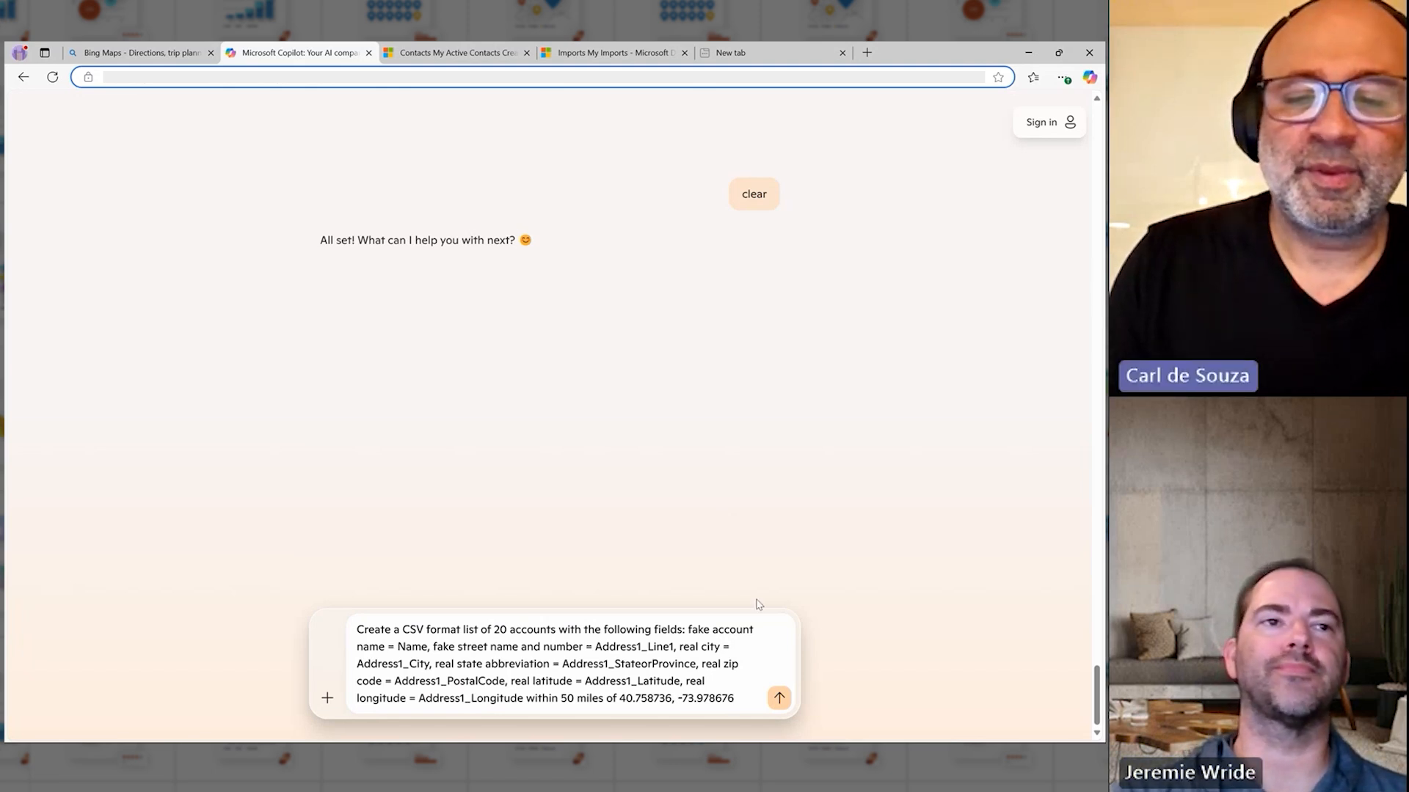
left_click(779, 698)
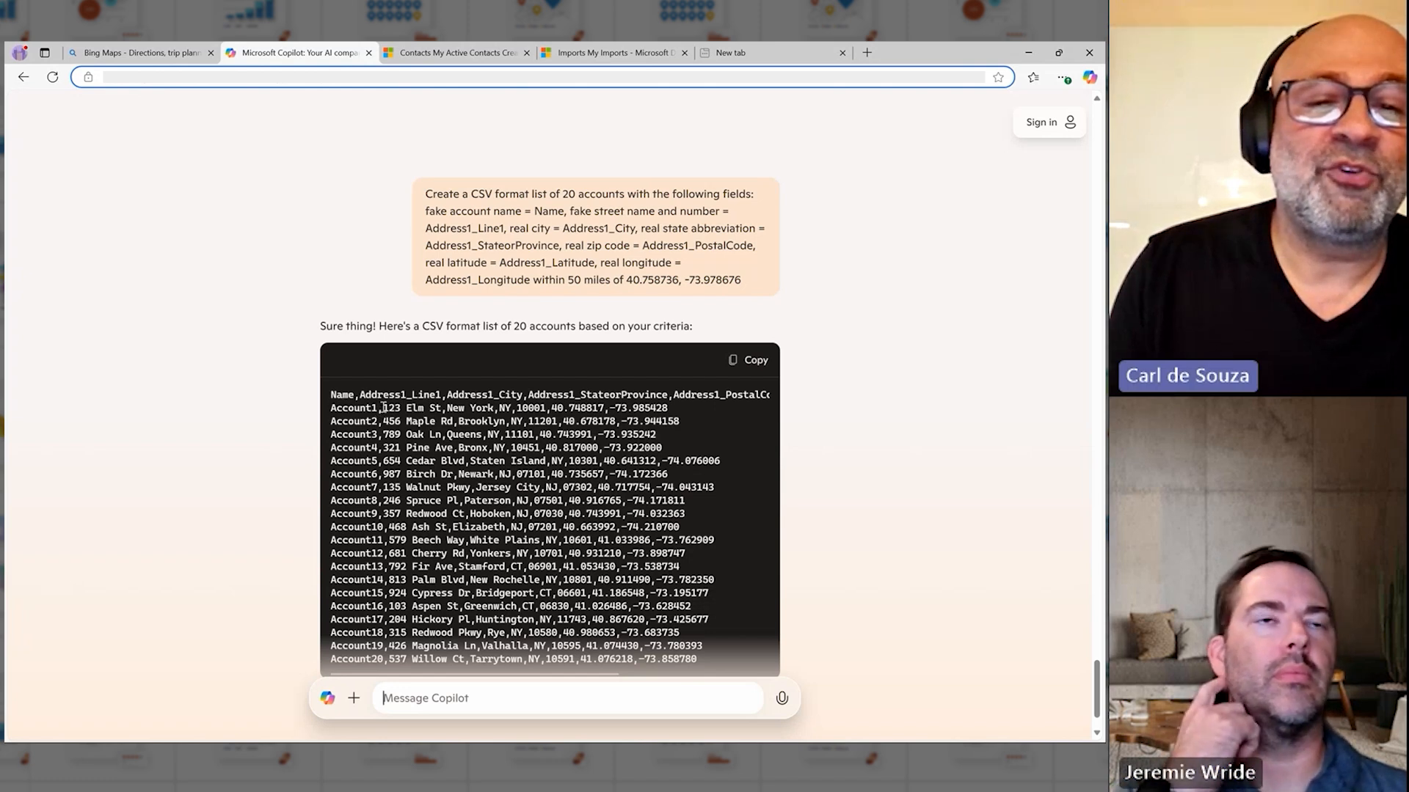
Step: Copy the generated accounts CSV from Copilot and paste it into a new blank Notepad document
left_click_drag(383, 408, 443, 408)
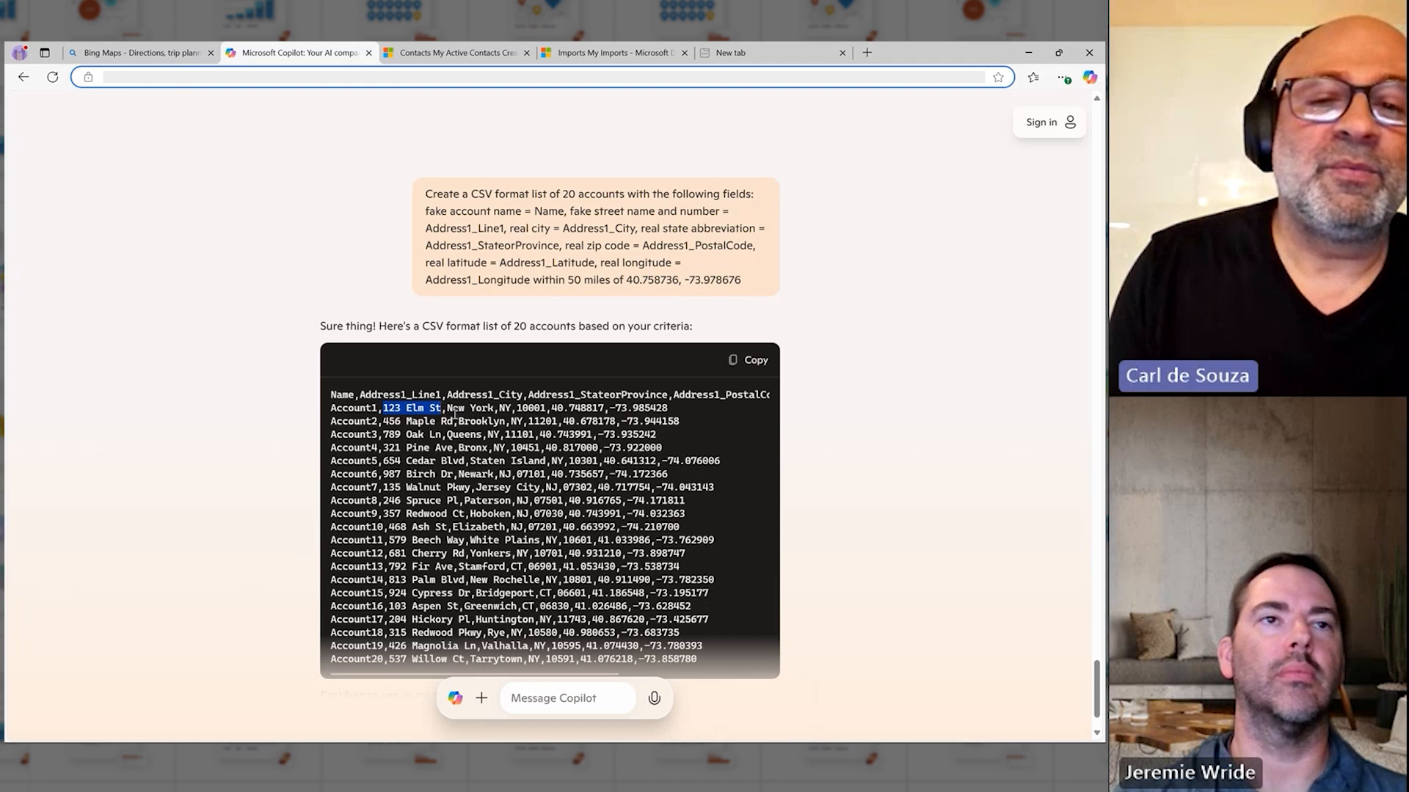
left_click(532, 410)
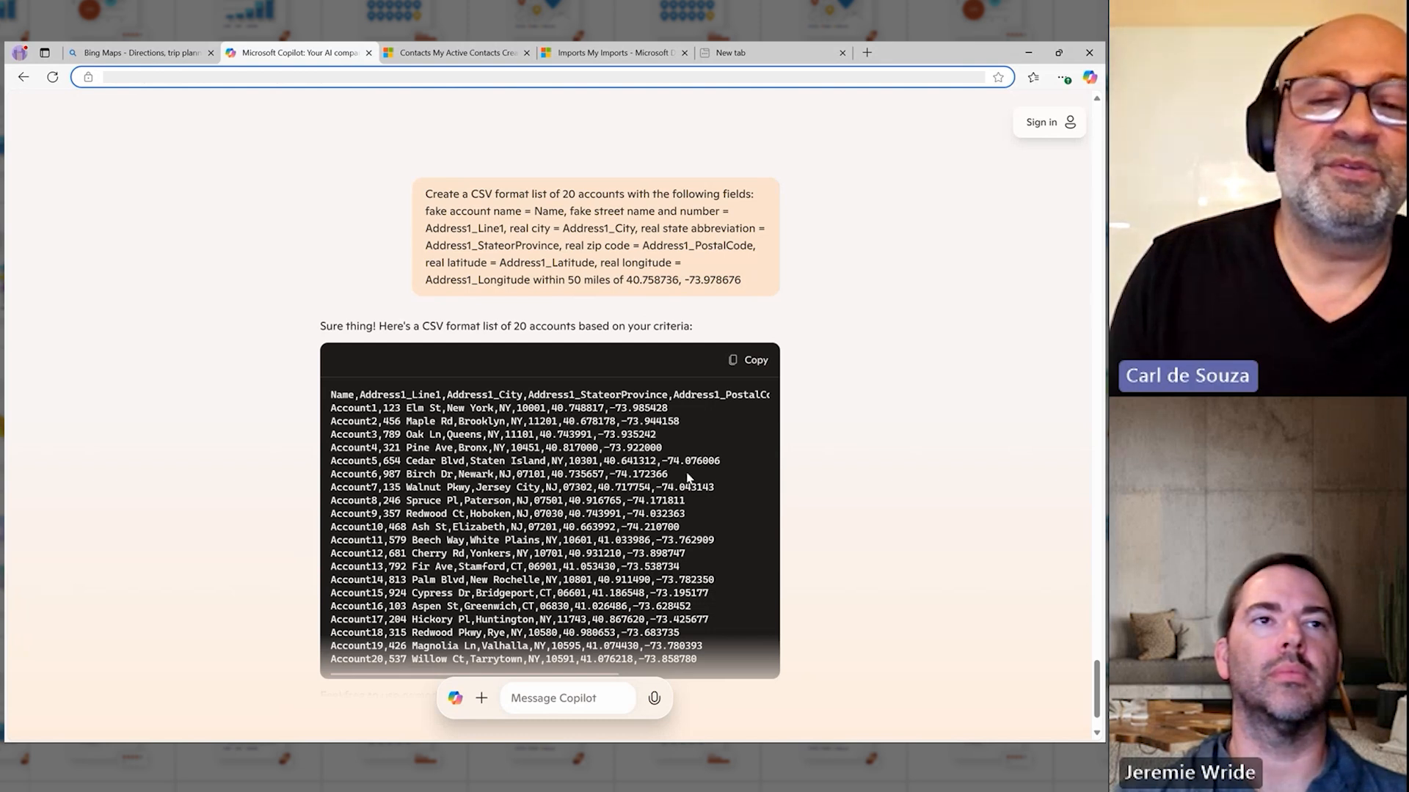
left_click(746, 362)
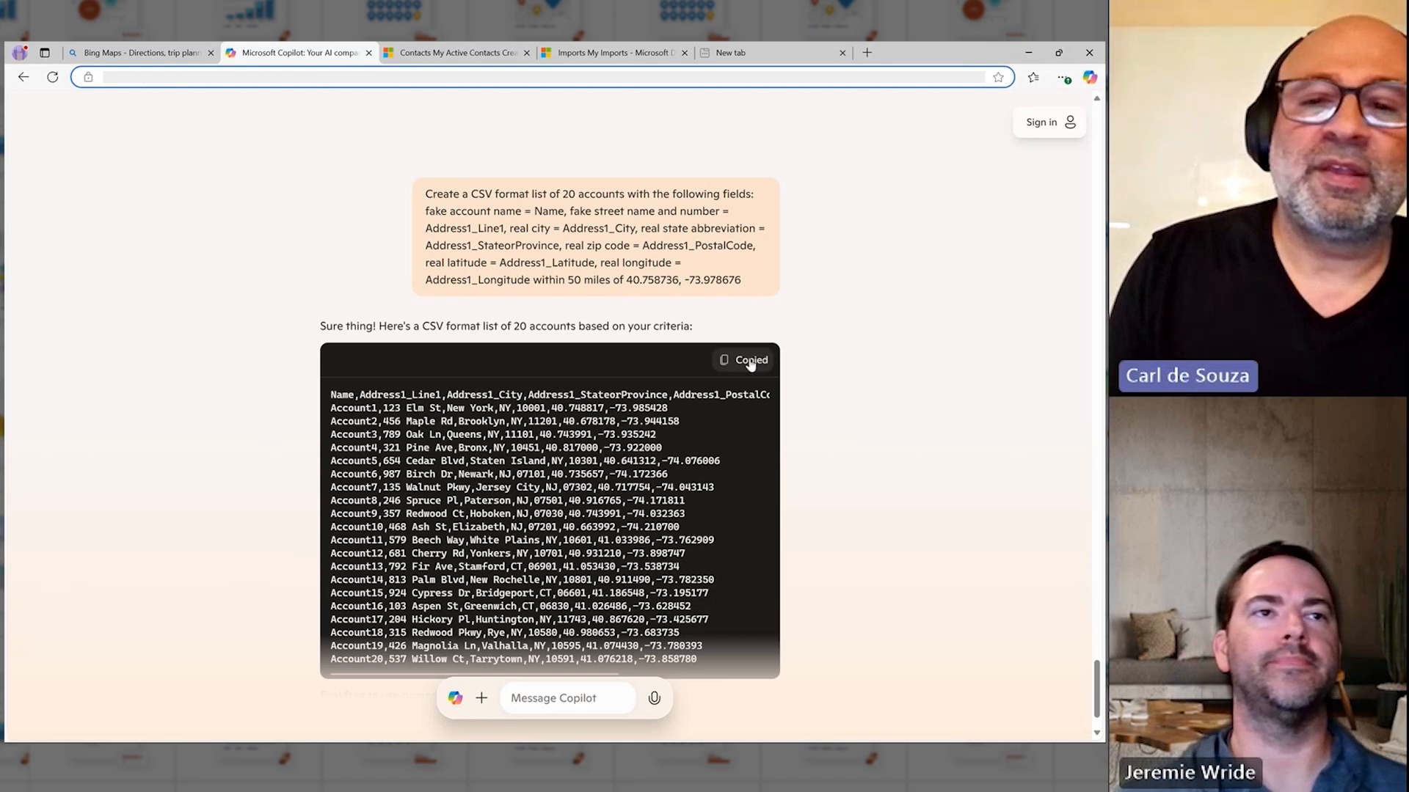
key("super")
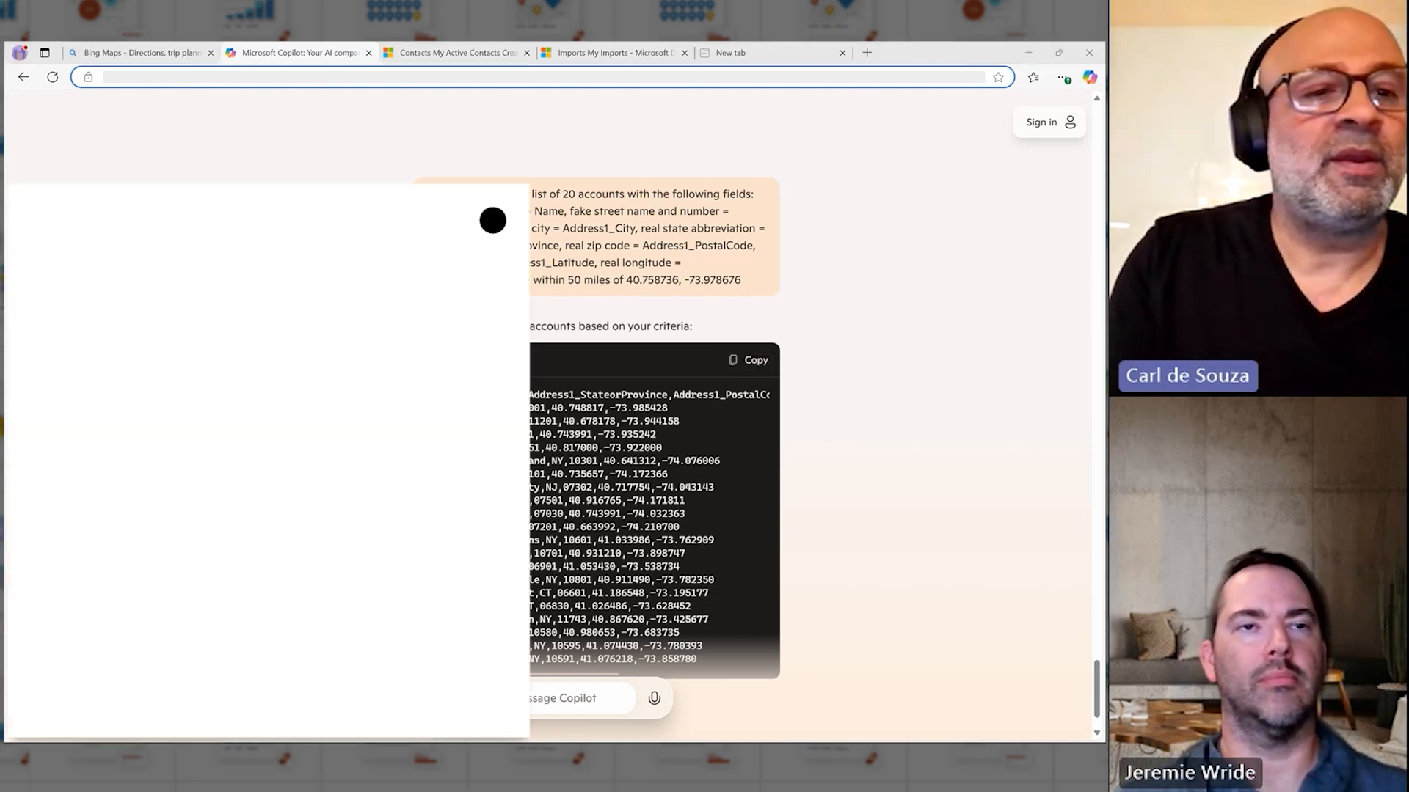
key("Return")
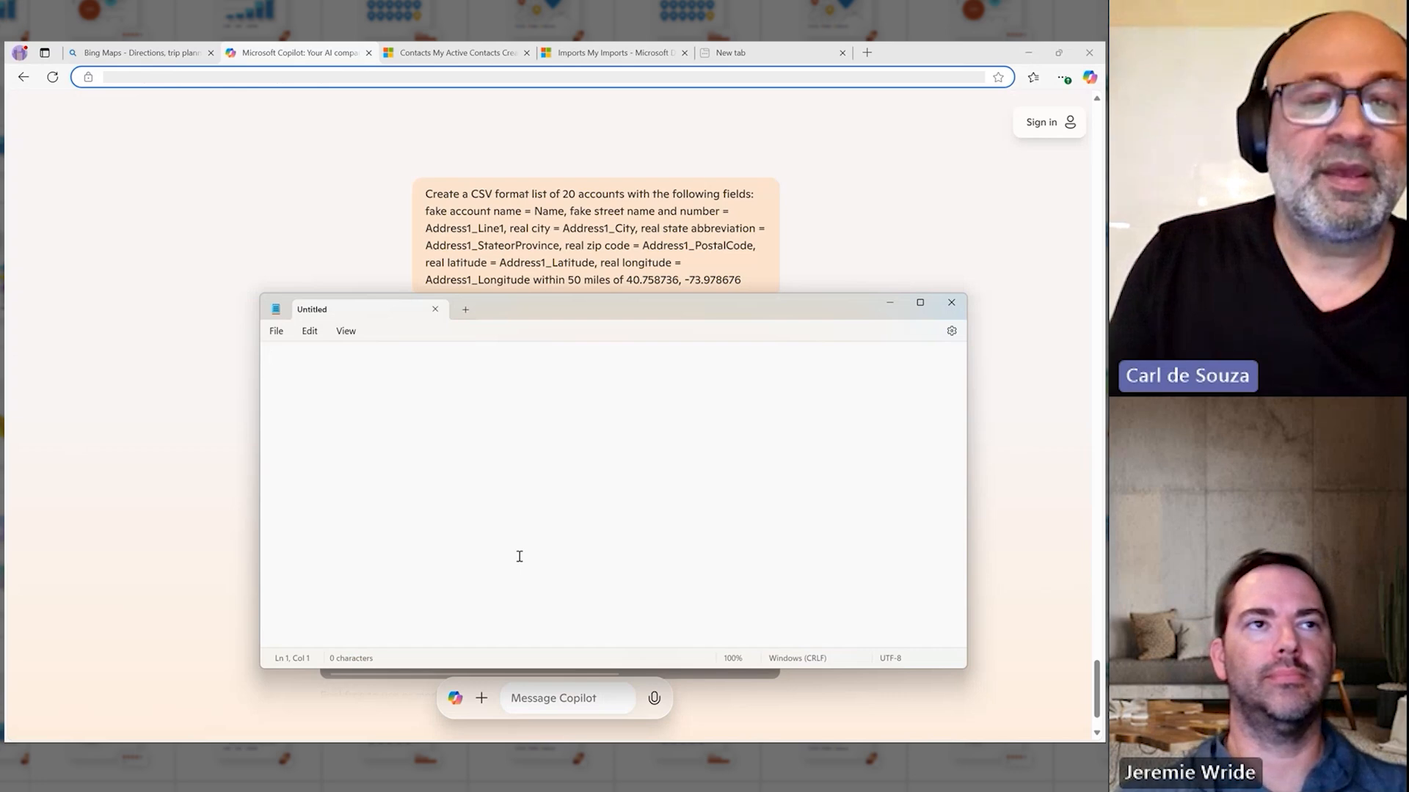
key("ctrl+v")
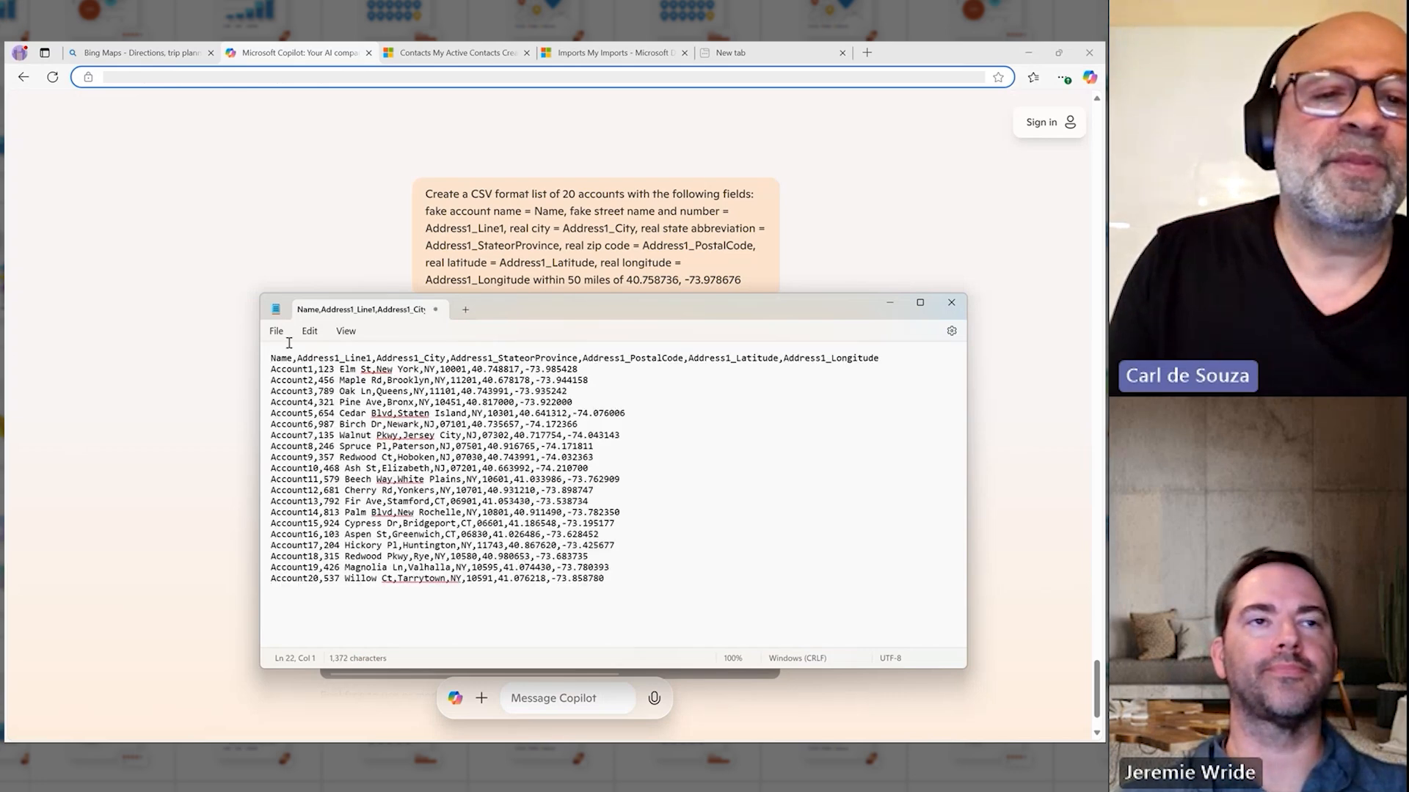
Step: Save the accounts document in the Downloads folder as a text file named accounts
left_click(279, 332)
left_click(308, 446)
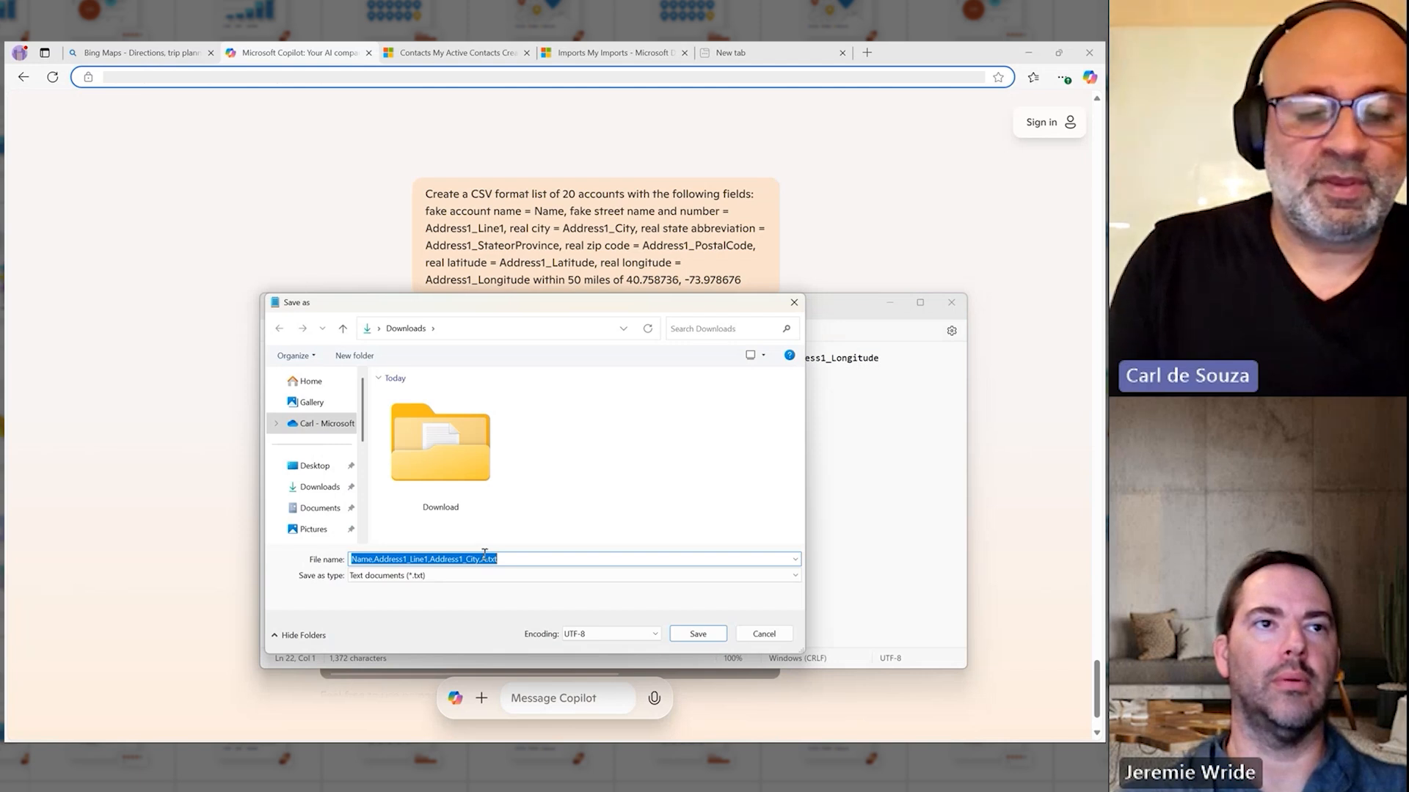
type("accounts")
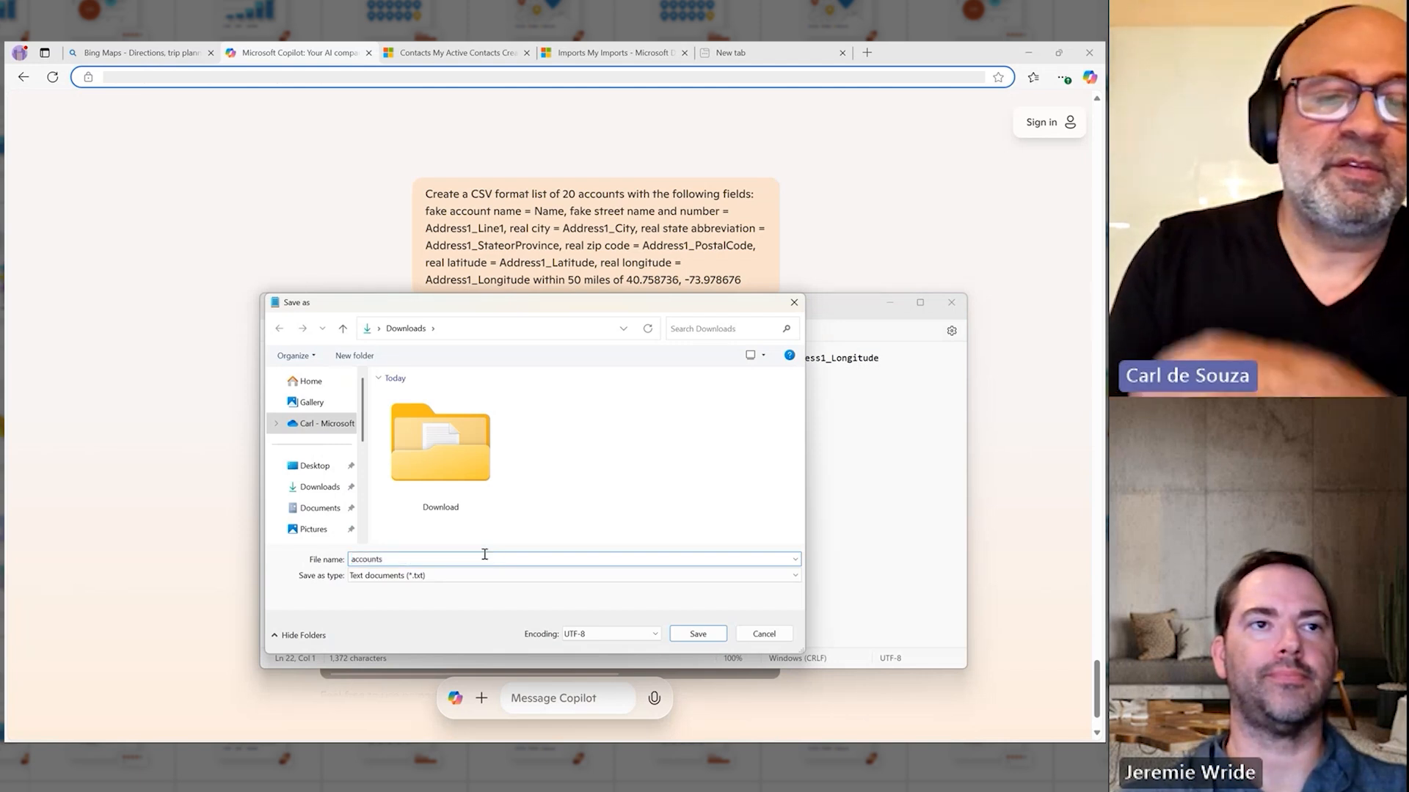
key("Return")
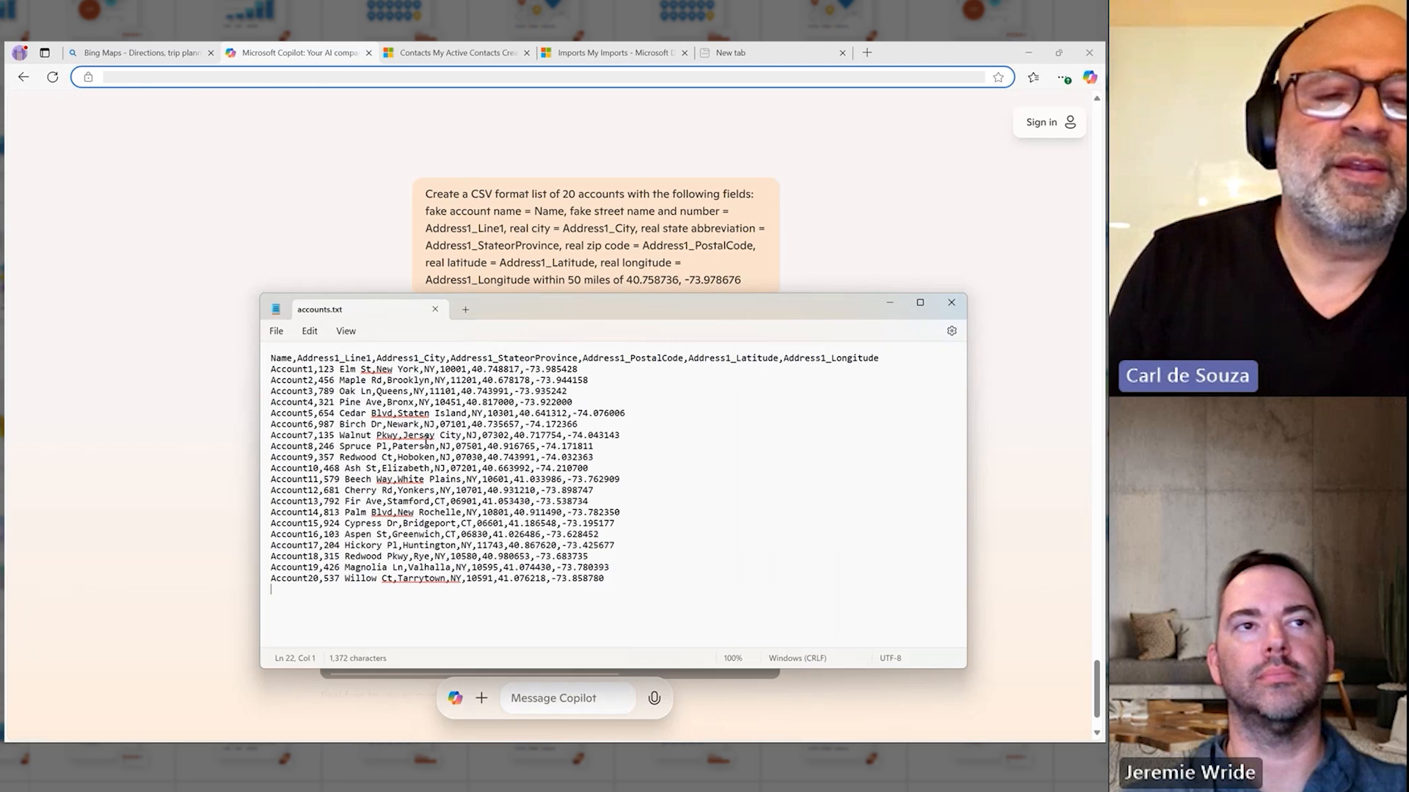
Step: Return to the Notepad prompt document and select the prompt for a CSV contact list no closer than 5 miles to any account
left_click(217, 391)
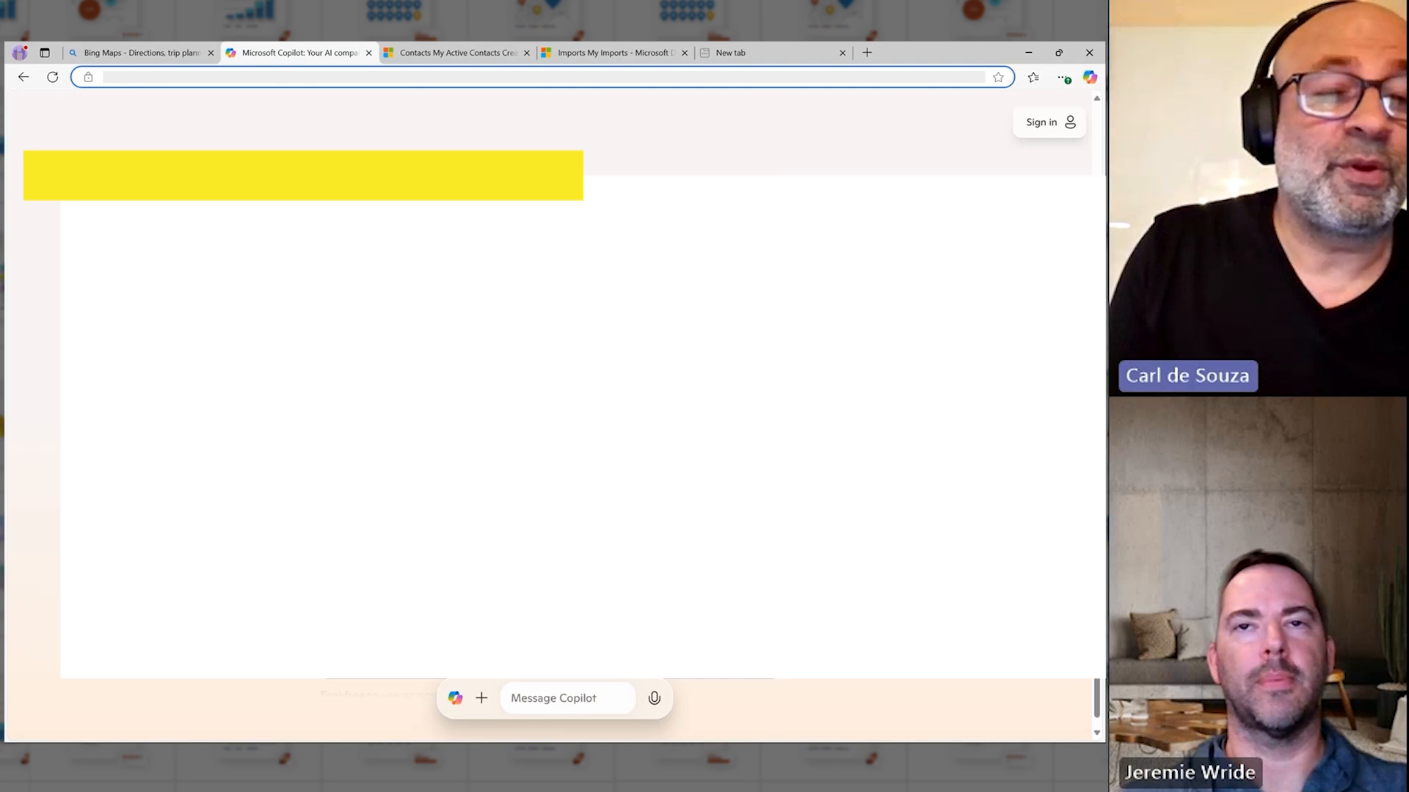
key("alt+Tab")
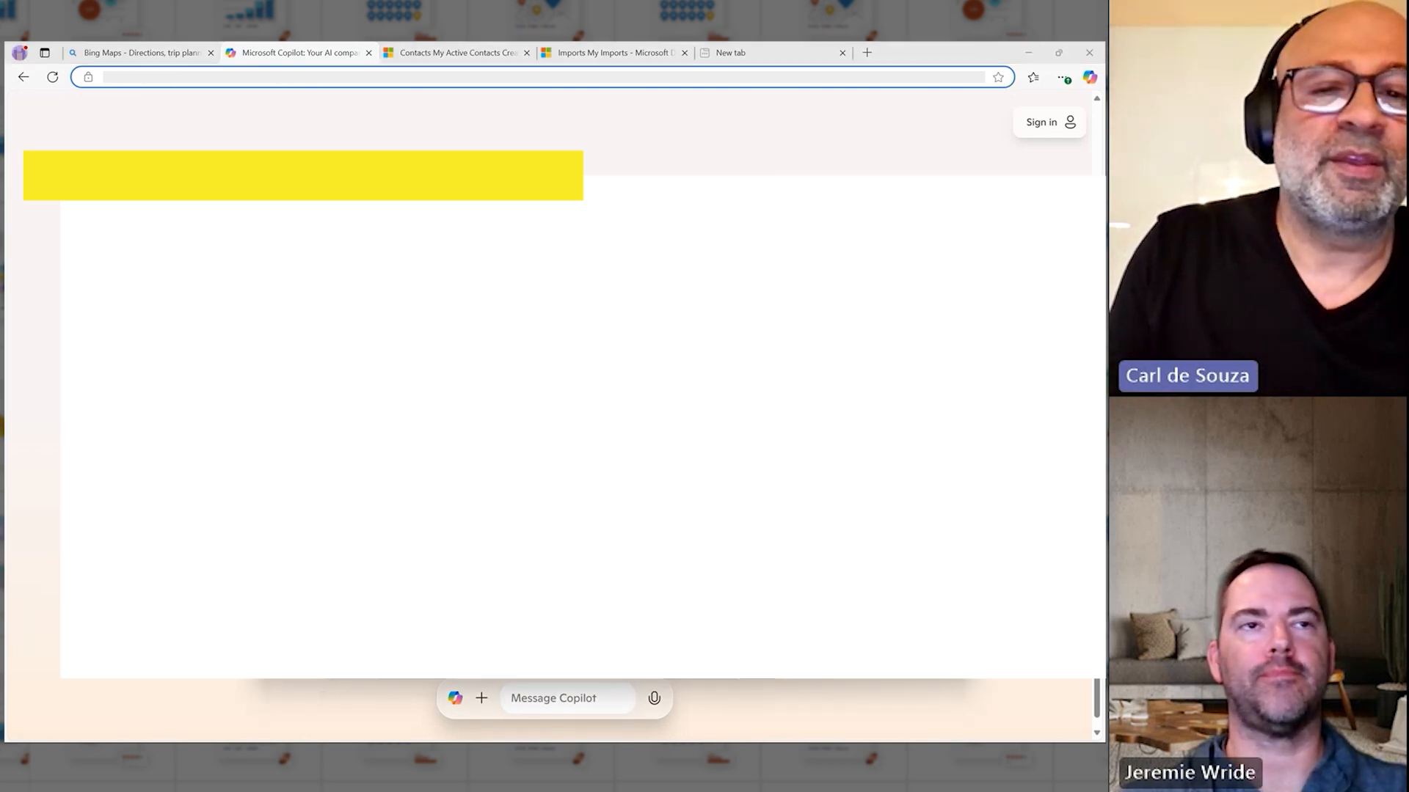
left_click(217, 391)
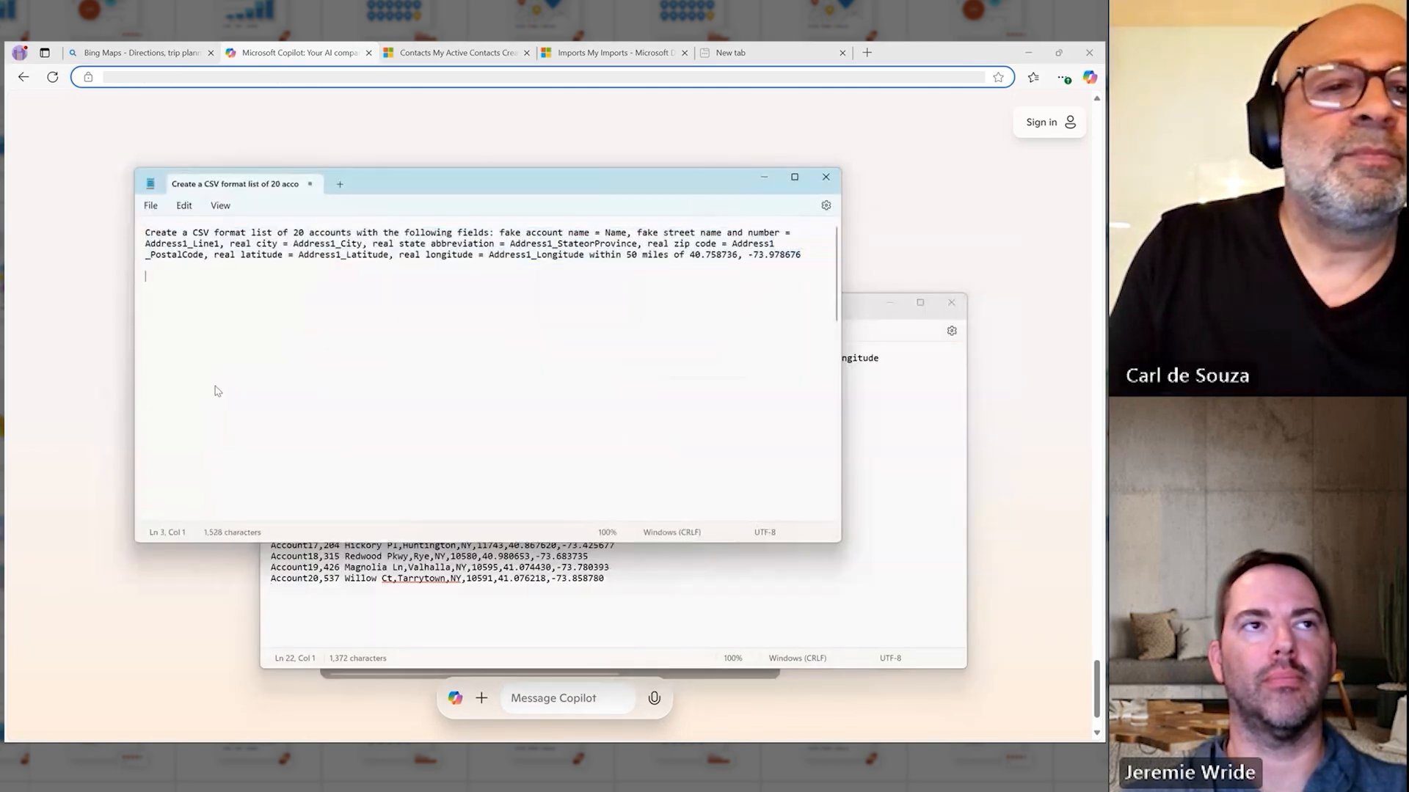
key("Down")
key("Down")
key("Down")
key("Down")
key("Down")
key("Down")
key("Down")
key("Down")
key("Down")
key("Down")
key("Down")
key("Down")
key("Down")
key("Down")
key("Down")
key("Down")
key("Down")
key("Down")
key("Down")
key("Down")
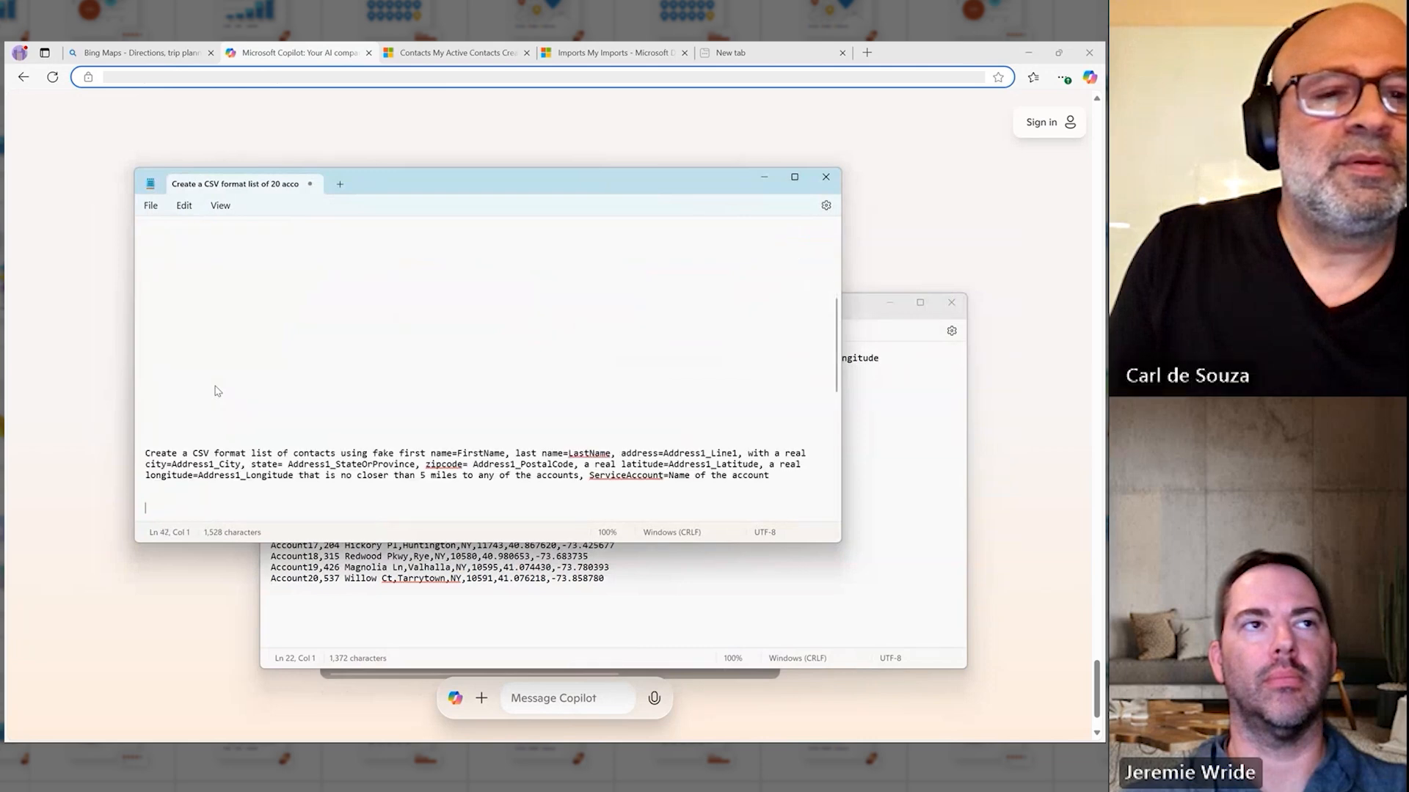
key("Up")
key("Up")
key("Up")
key("Up")
key("Up")
key("Up")
key("Up")
key("Up")
key("shift+Down")
key("shift+Down")
key("shift+Down")
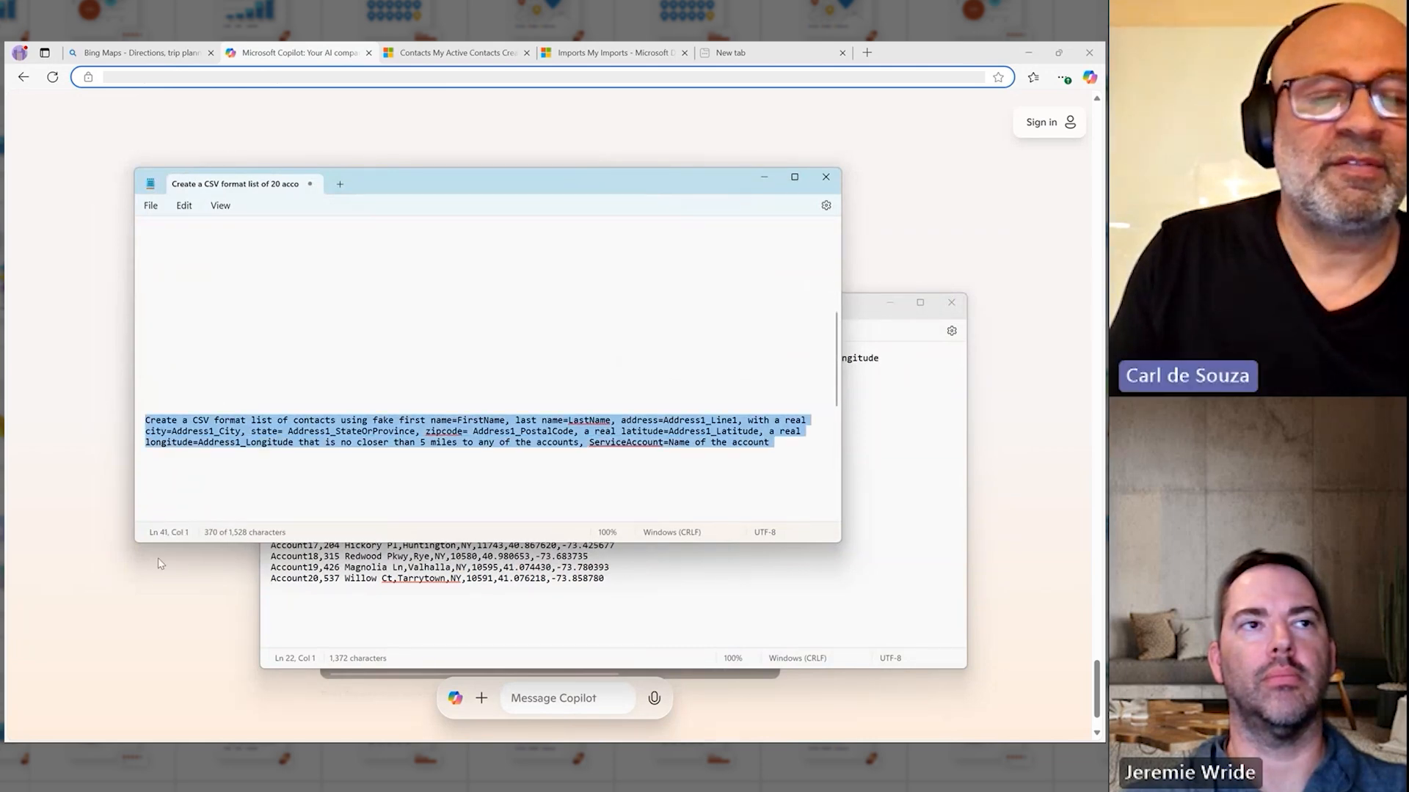
Step: Paste the contacts prompt into Copilot, remove its trailing blank line and submit it to generate the contact CSV list
key("alt+Tab")
left_click(540, 698)
key("ctrl+v")
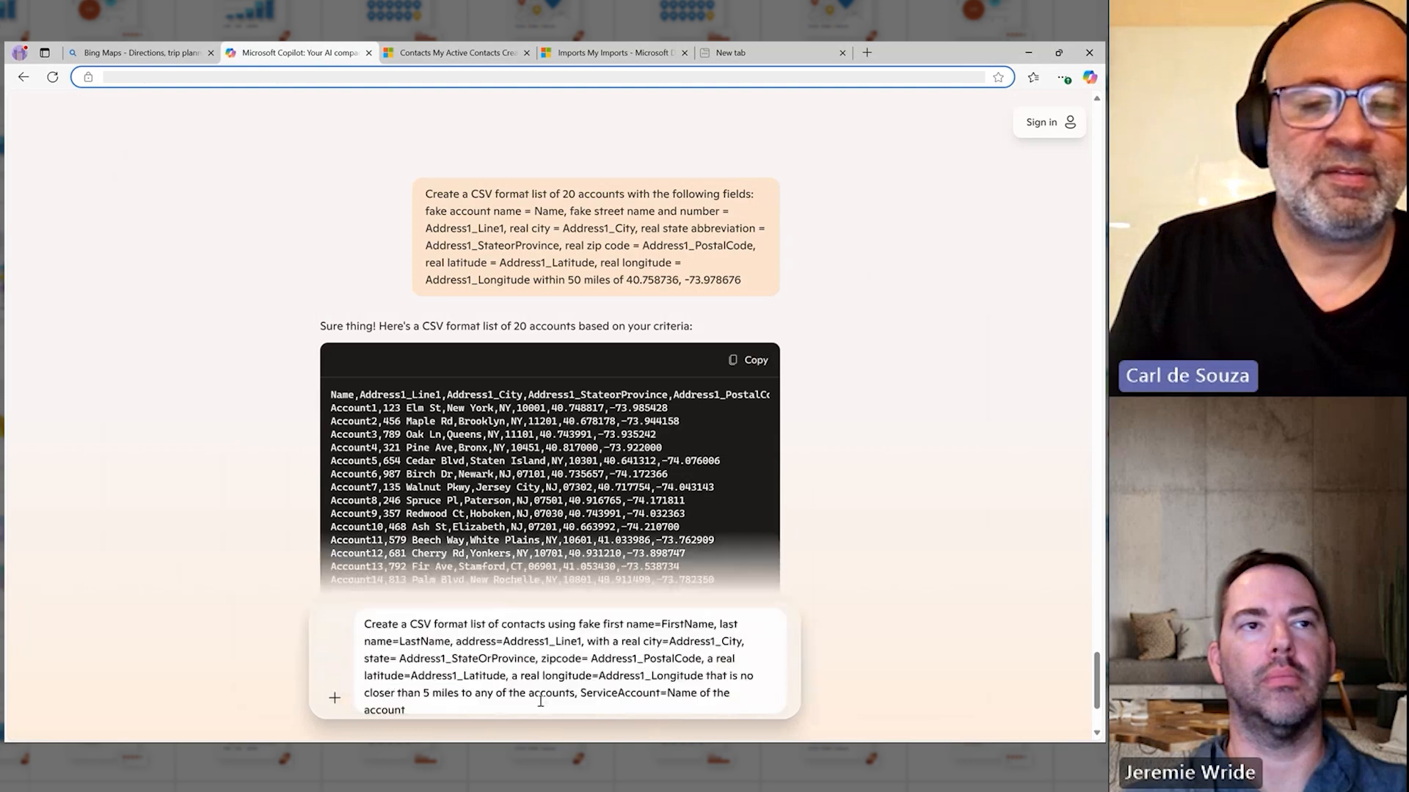
key("BackSpace")
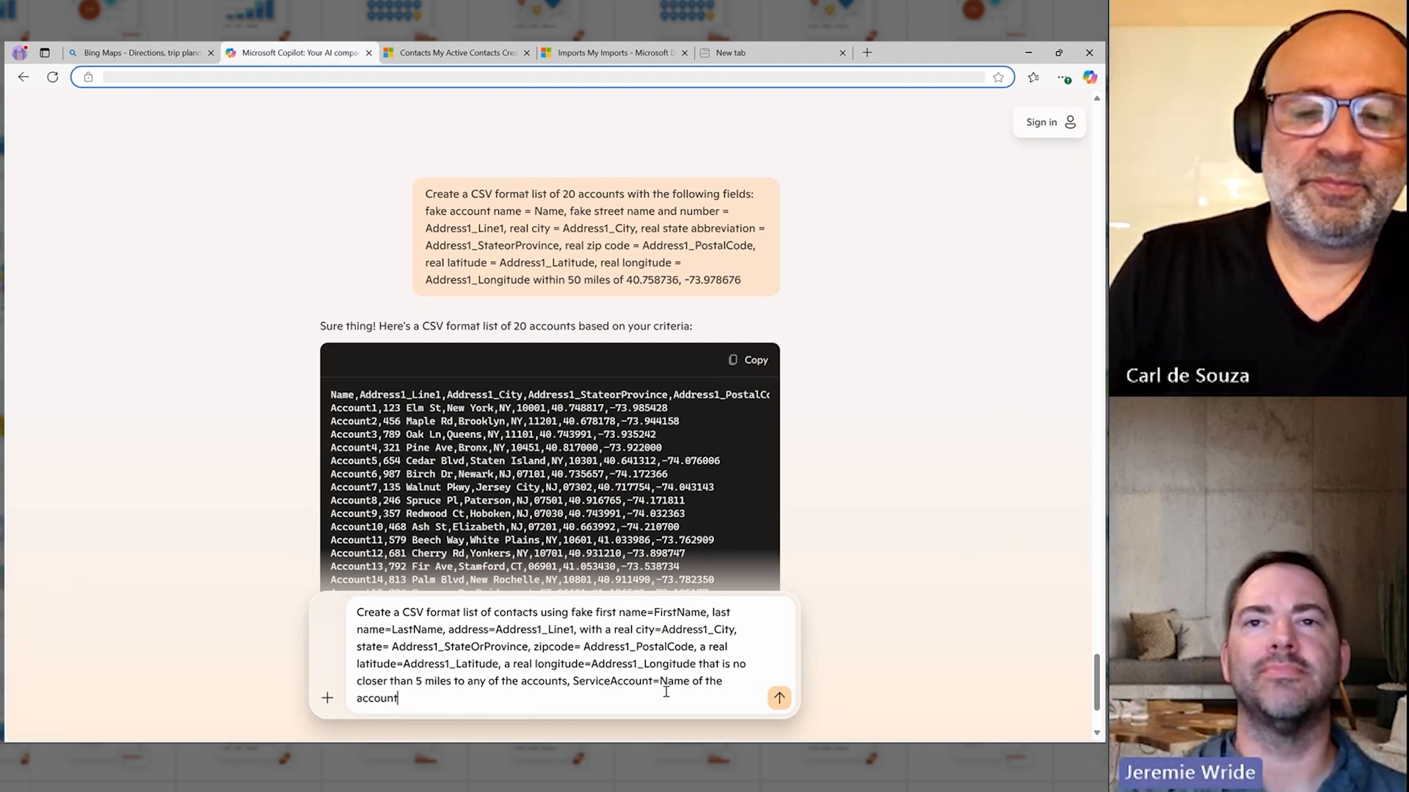
left_click(779, 698)
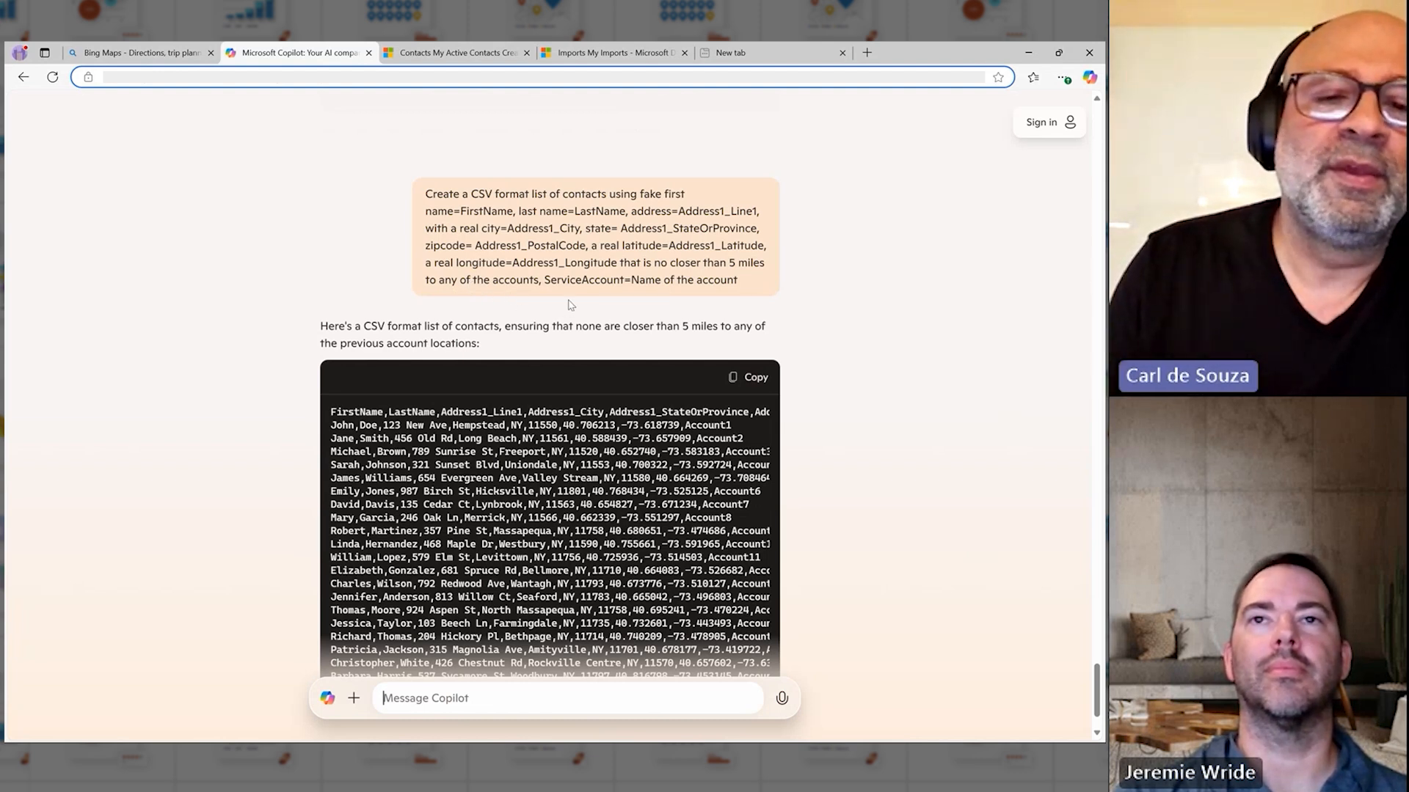
Step: Copy the generated contacts CSV from Copilot and paste it into a new blank Notepad document
left_click(748, 394)
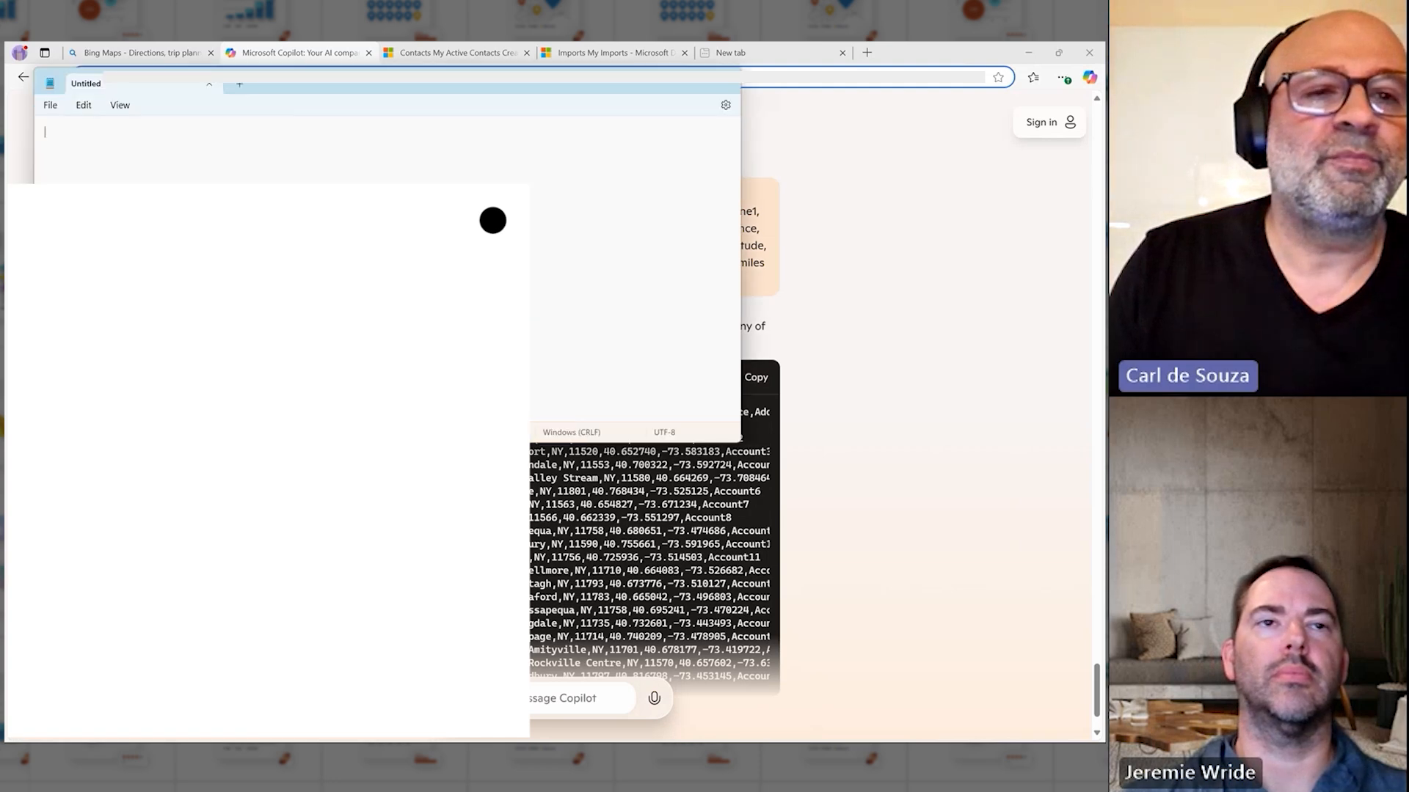
type("v")
key("BackSpace")
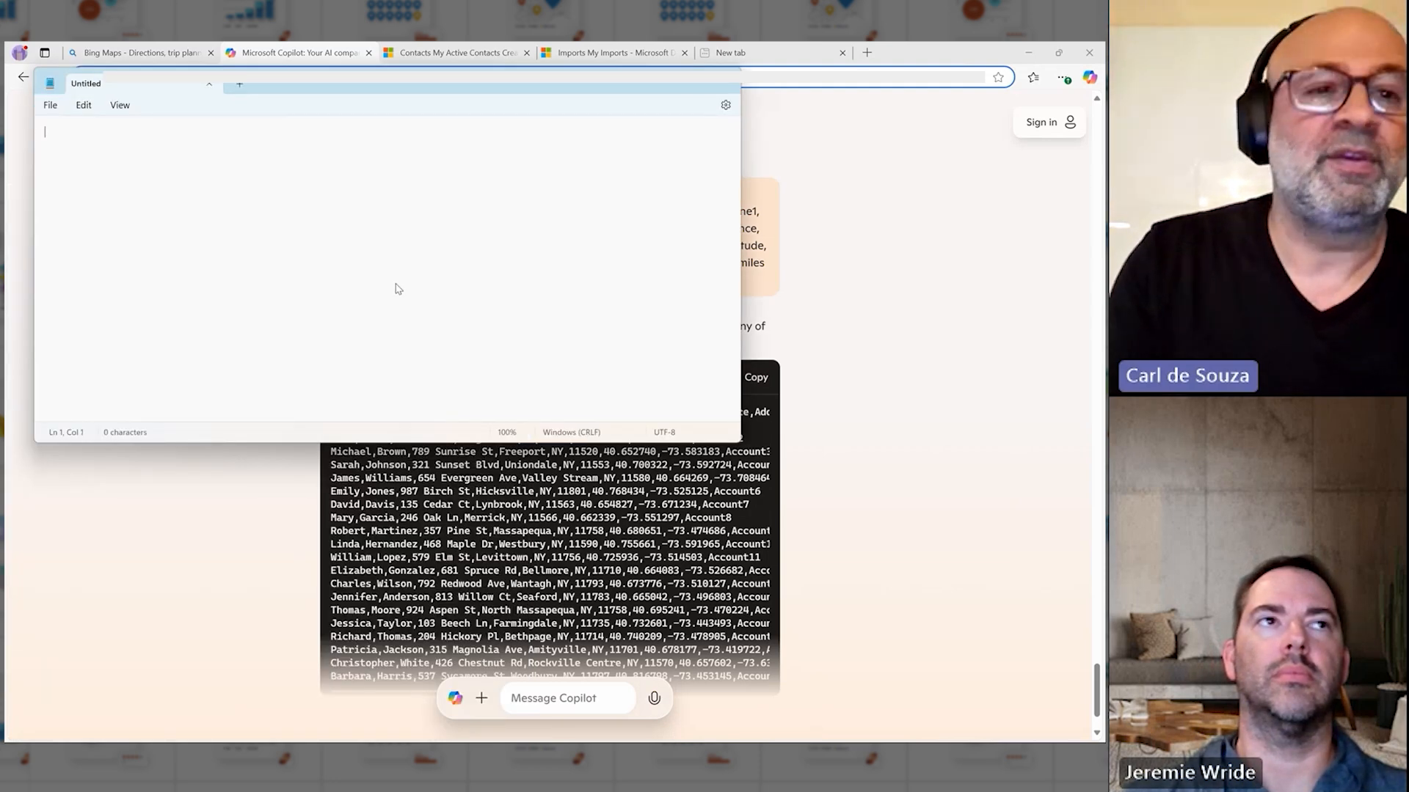
key("ctrl+v")
Step: Save the contacts document in the Downloads folder as a text file named contacts and return to the browser
left_click(50, 105)
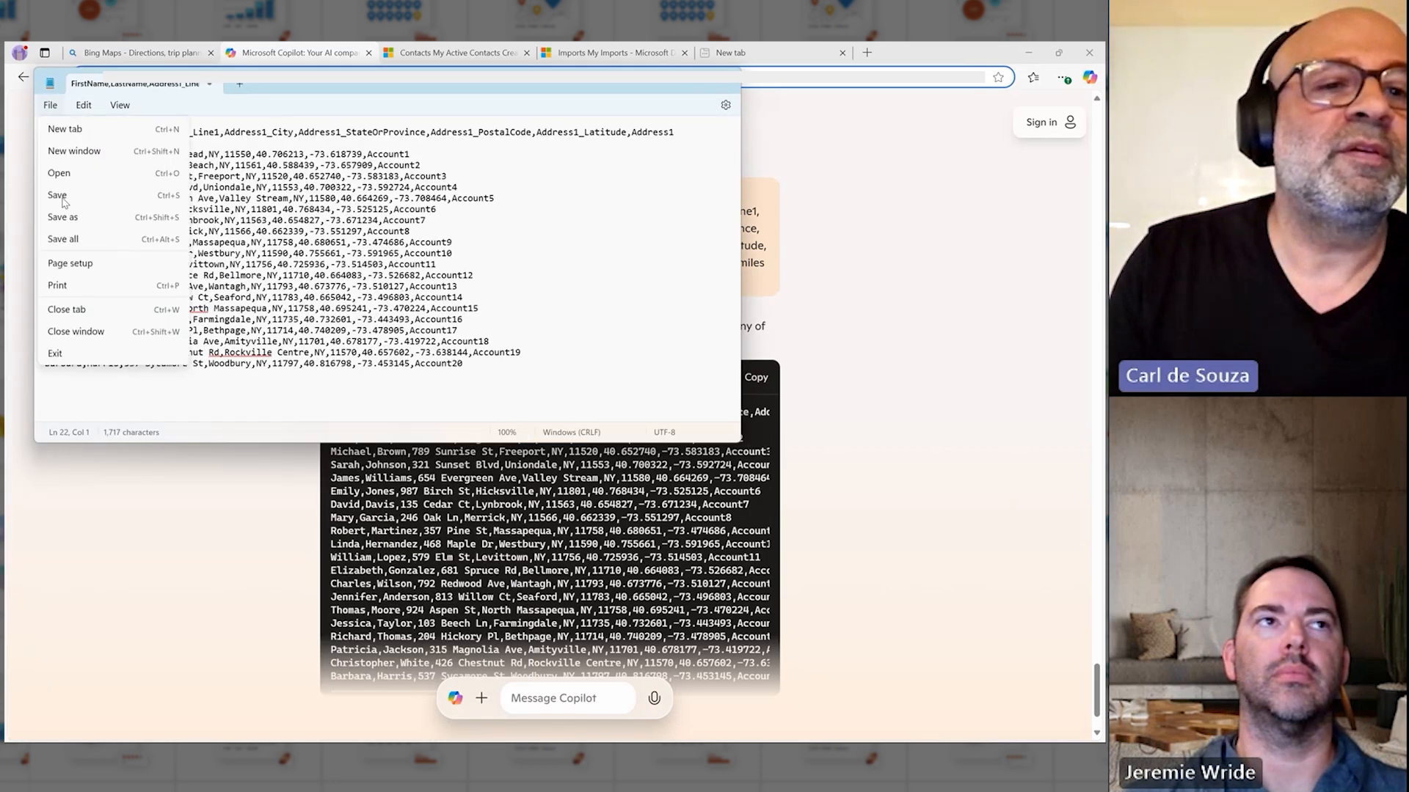
left_click(64, 217)
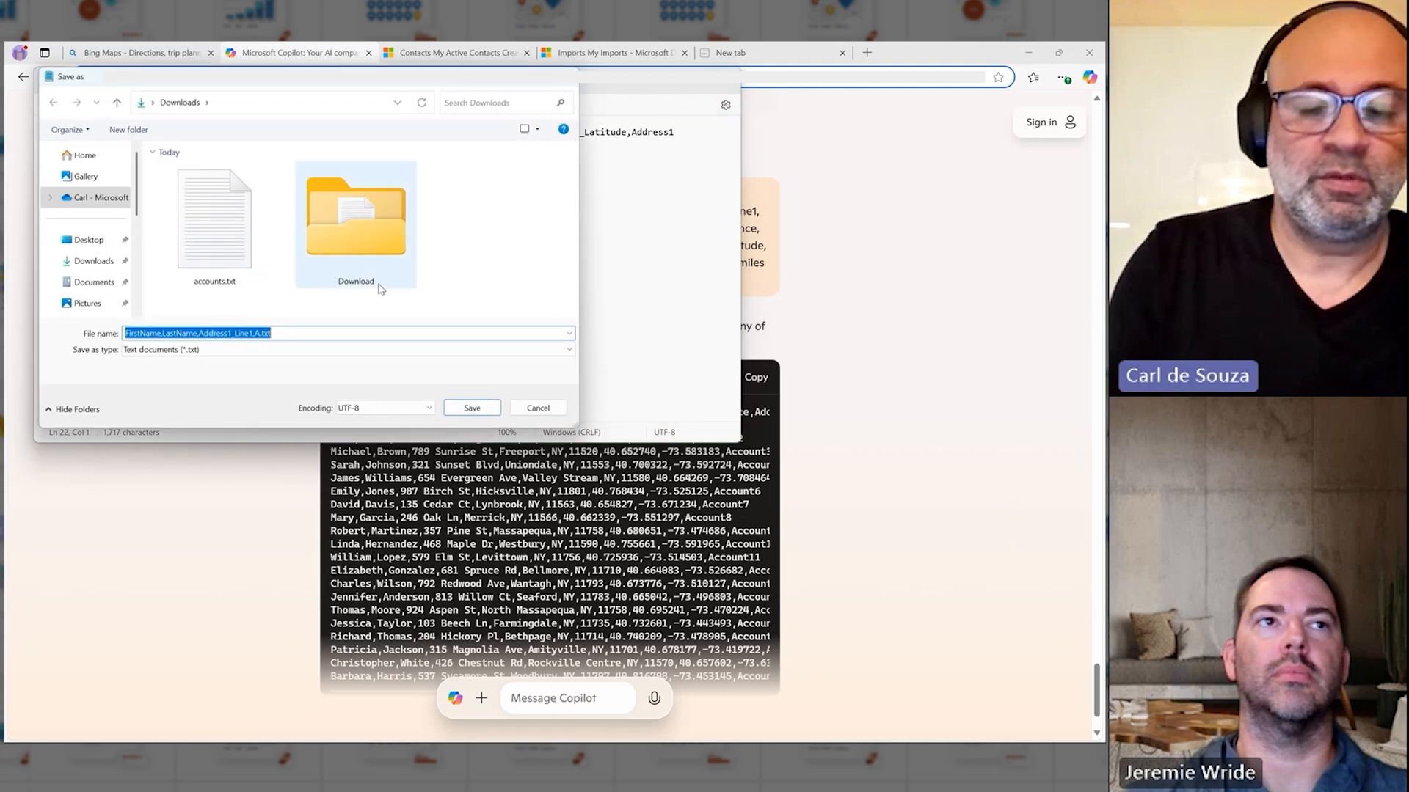
type("contacts")
key("Return")
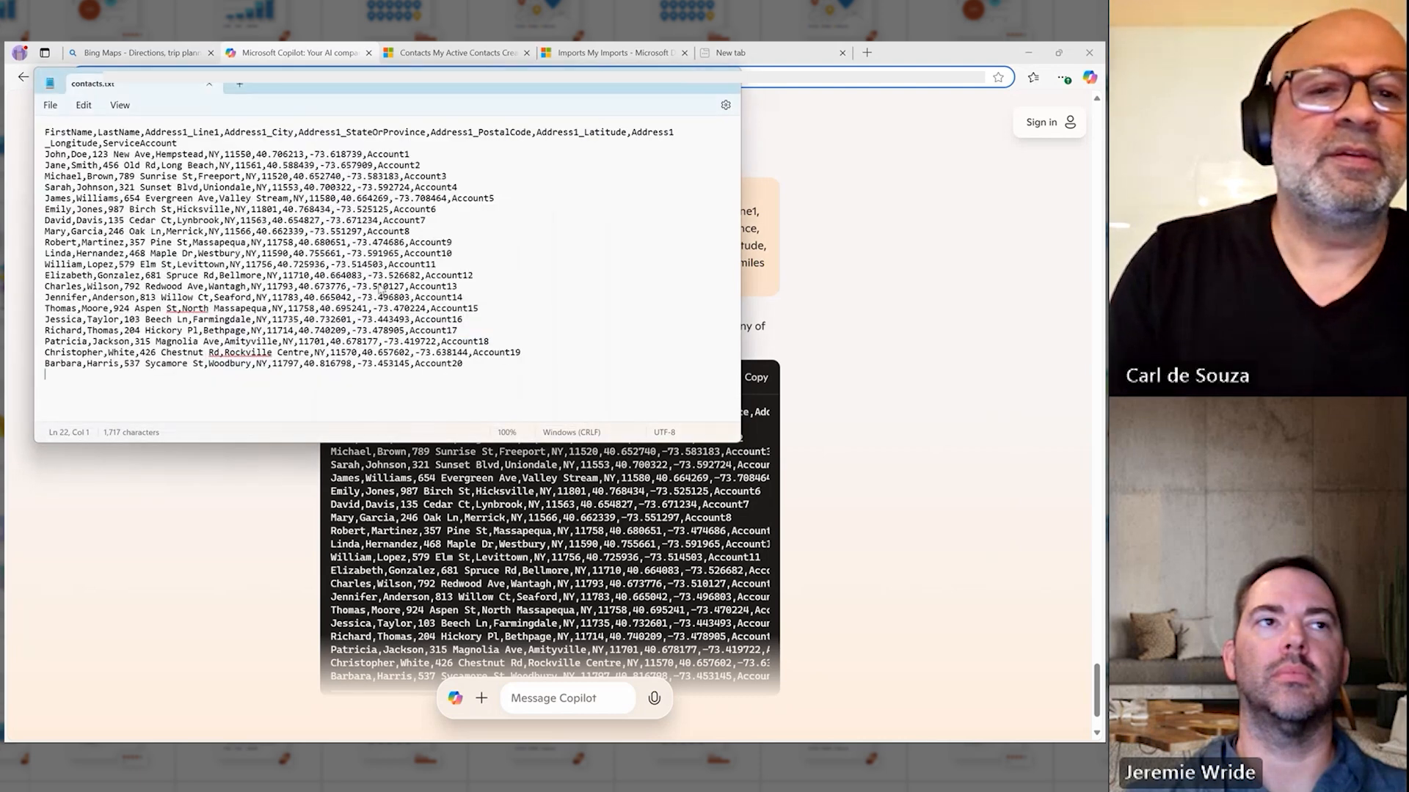
left_click(822, 221)
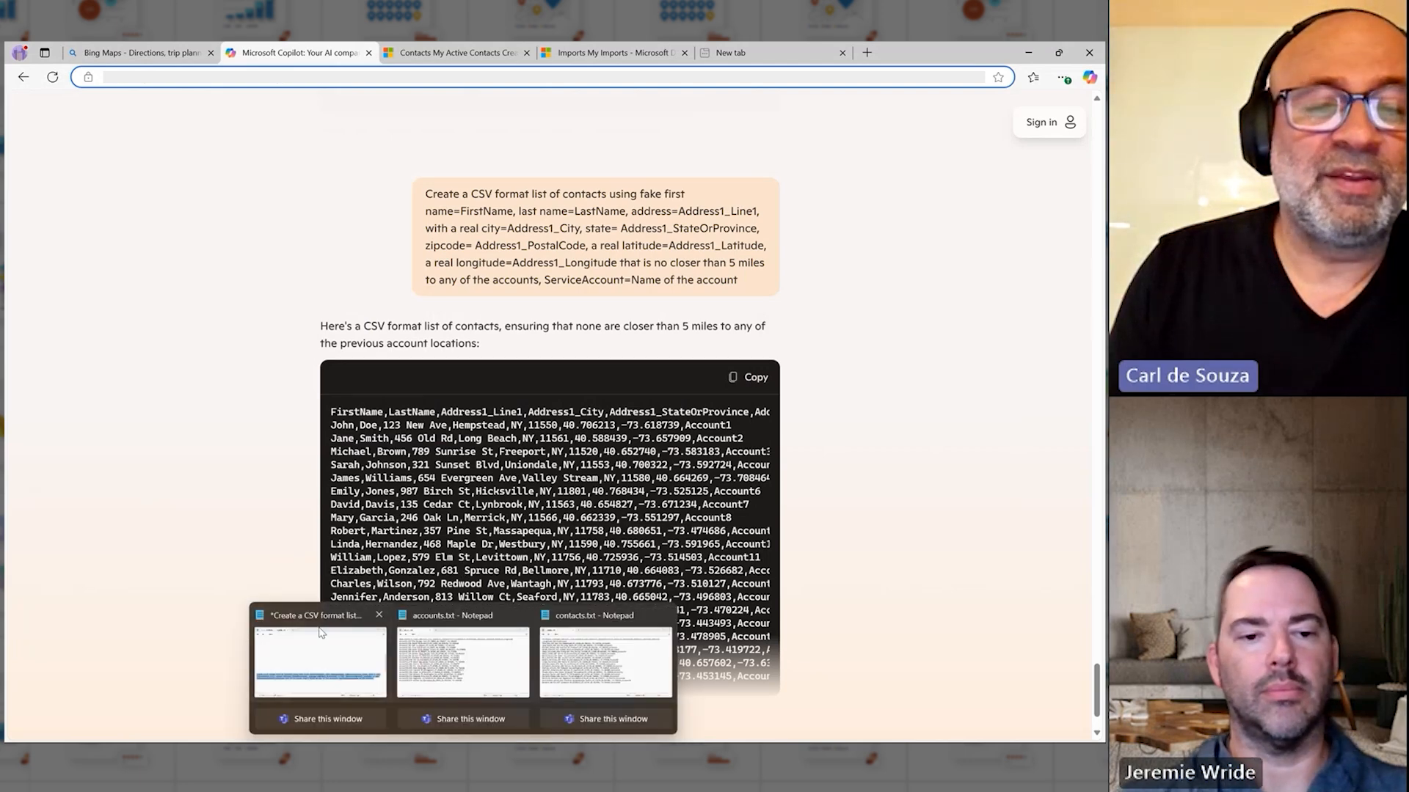
Step: In the Notepad prompt document, select the prompt for a CSV list of 5 work orders for each account
left_click(326, 660)
left_click(434, 477)
key("Down")
key("Down")
key("Down")
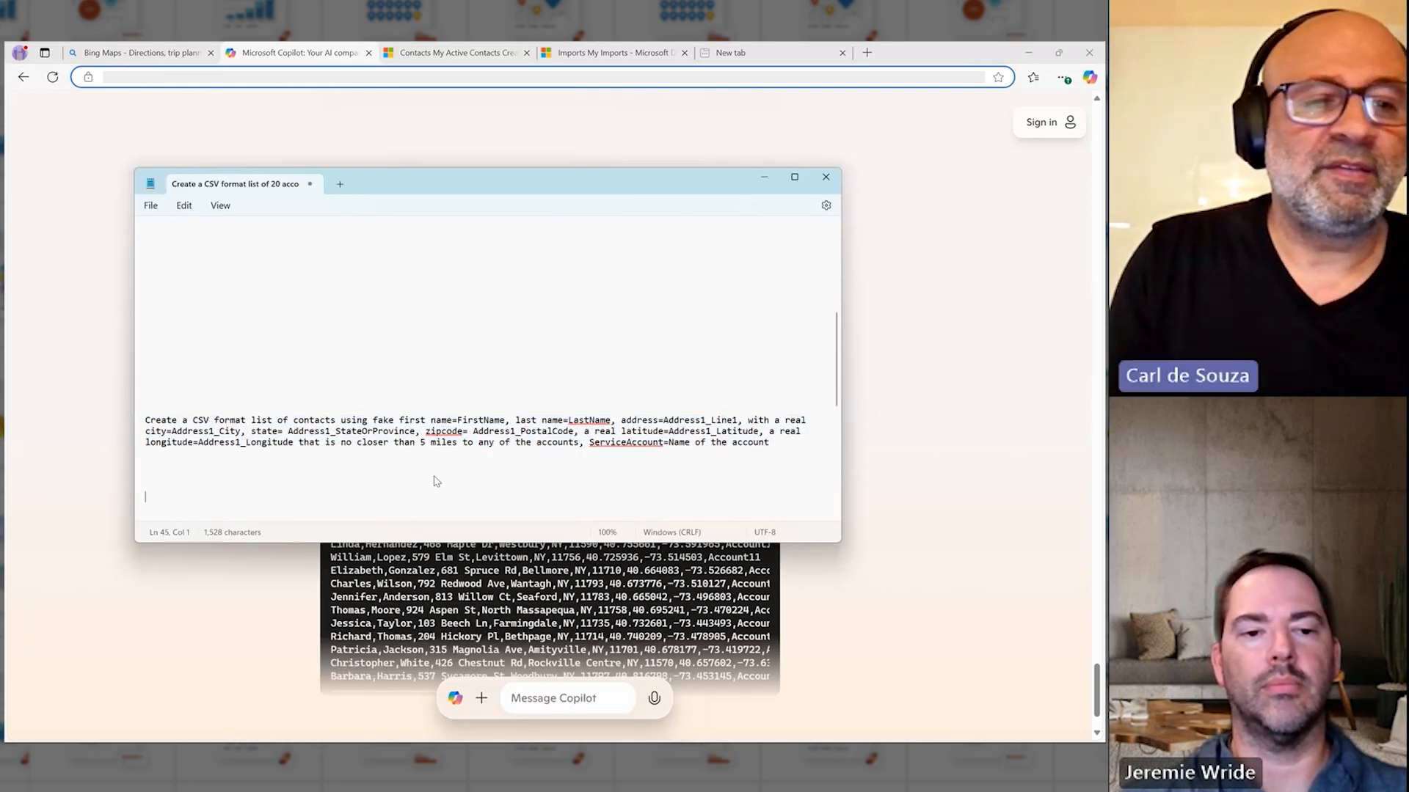
key("Down")
key("Down")
key("Down")
key("Down")
key("Down")
key("Down")
key("Down")
key("Down")
key("Down")
key("Down")
key("Down")
key("Down")
key("Down")
key("Down")
key("Down")
key("Down")
key("Down")
key("Down")
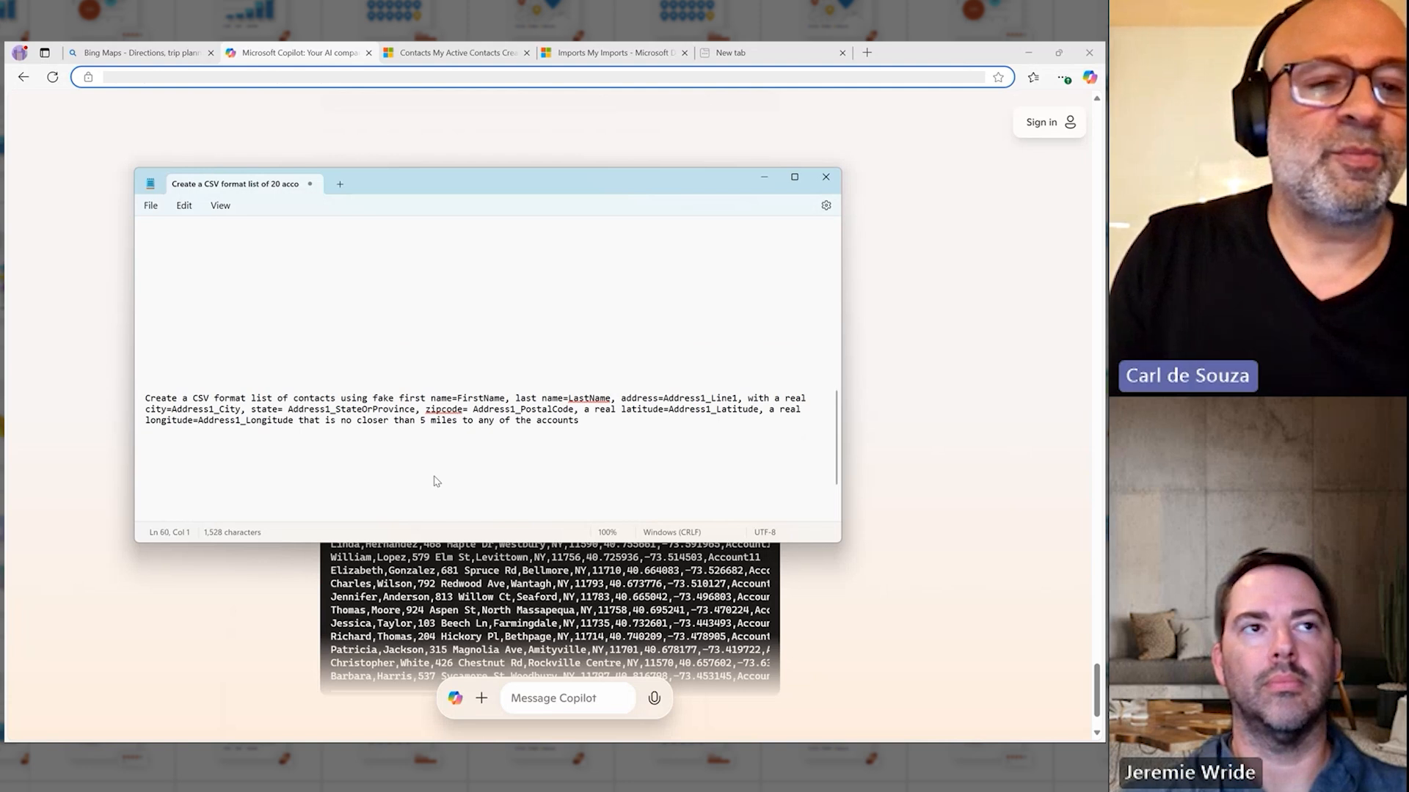
key("shift+Down")
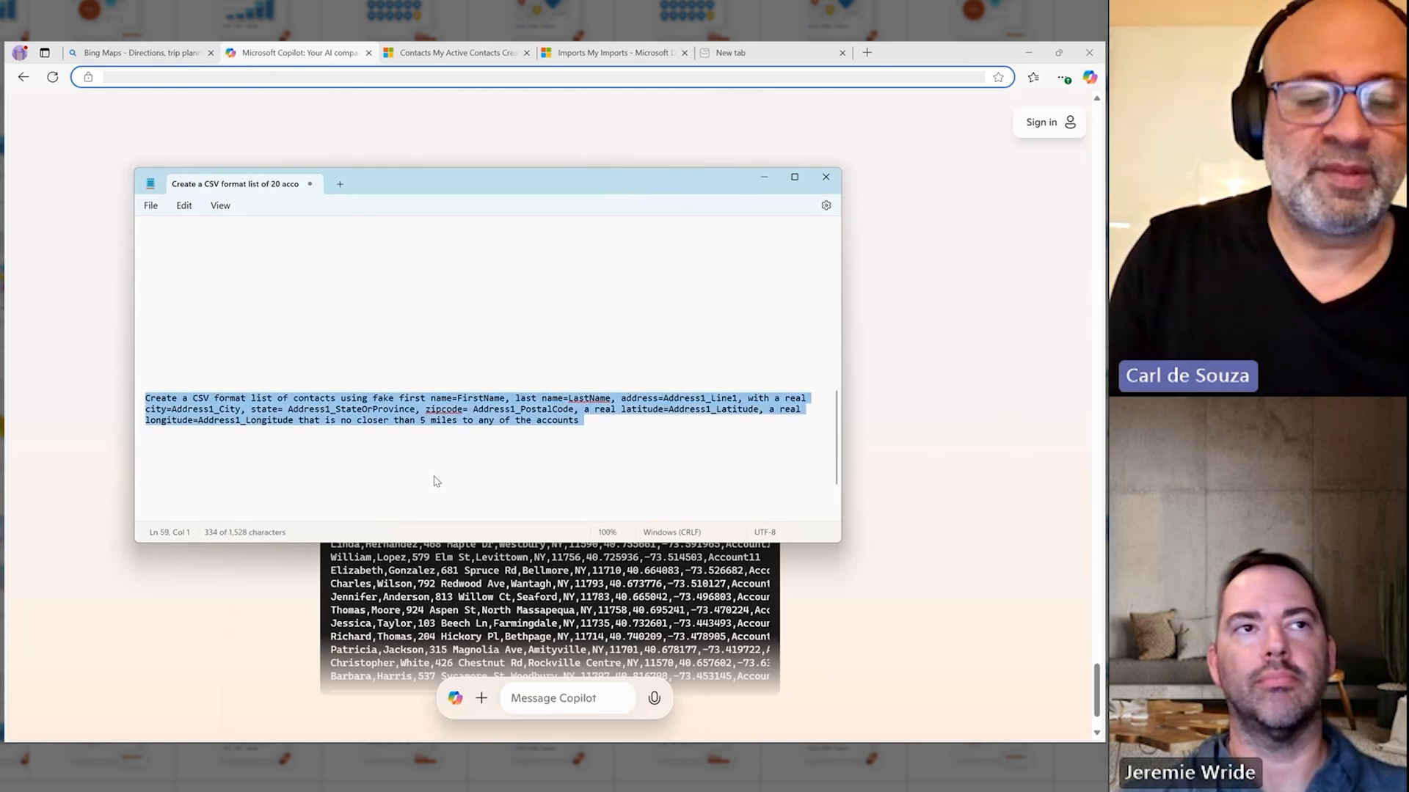
key("Right")
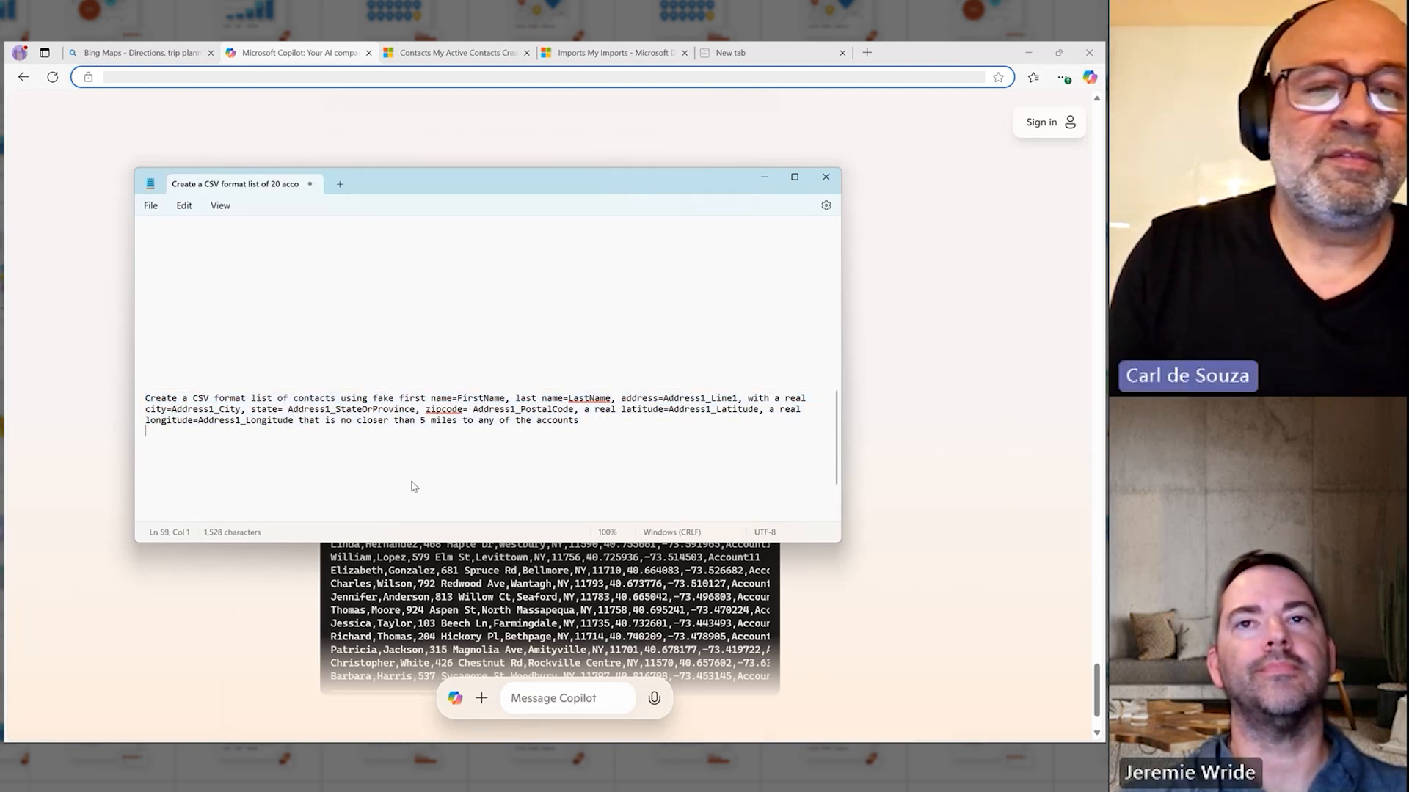
key("Down")
key("Down")
key("Down")
key("Down")
key("Down")
key("Down")
key("Down")
key("Down")
key("Down")
key("Down")
key("Down")
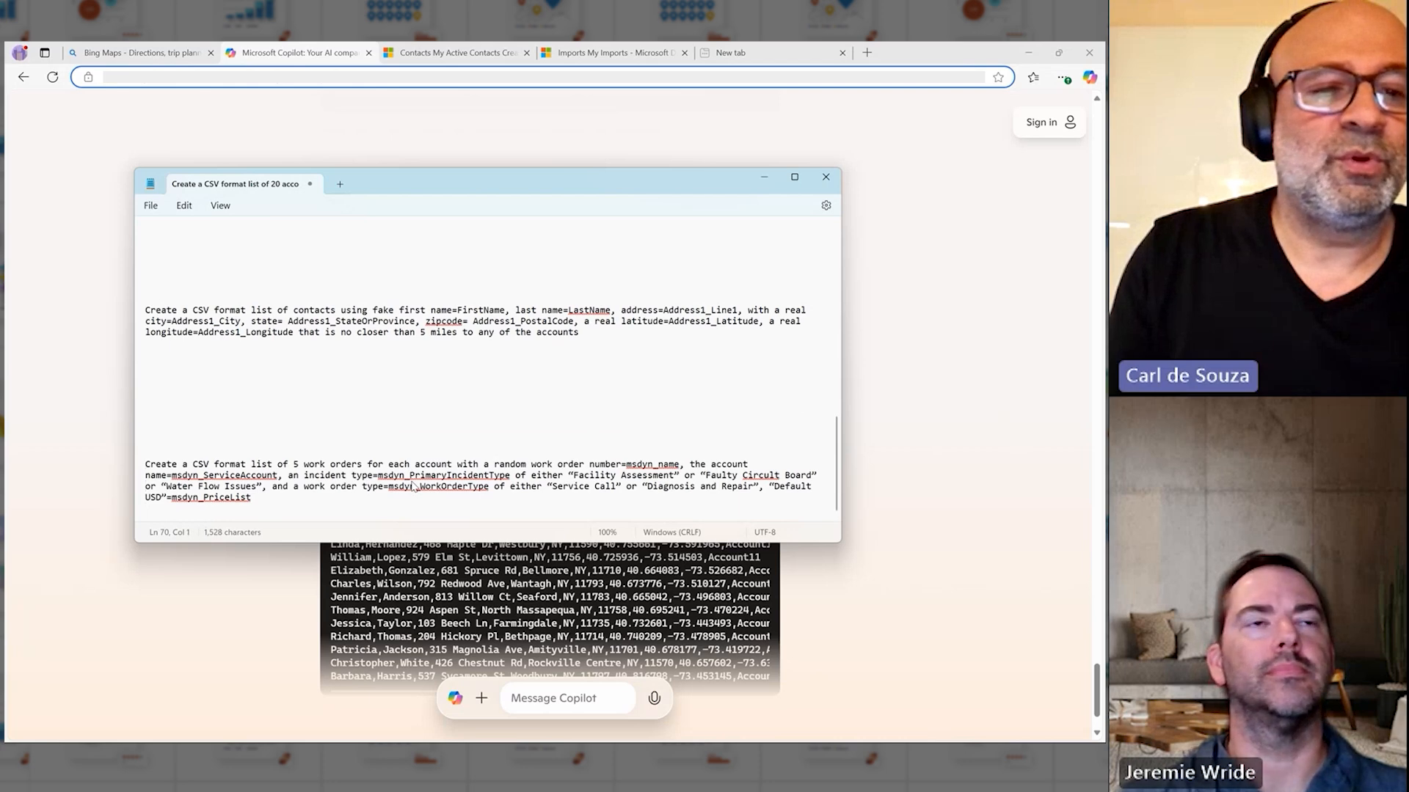
key("shift+Down")
key("shift+Down")
key("shift+Down")
key("shift+Down")
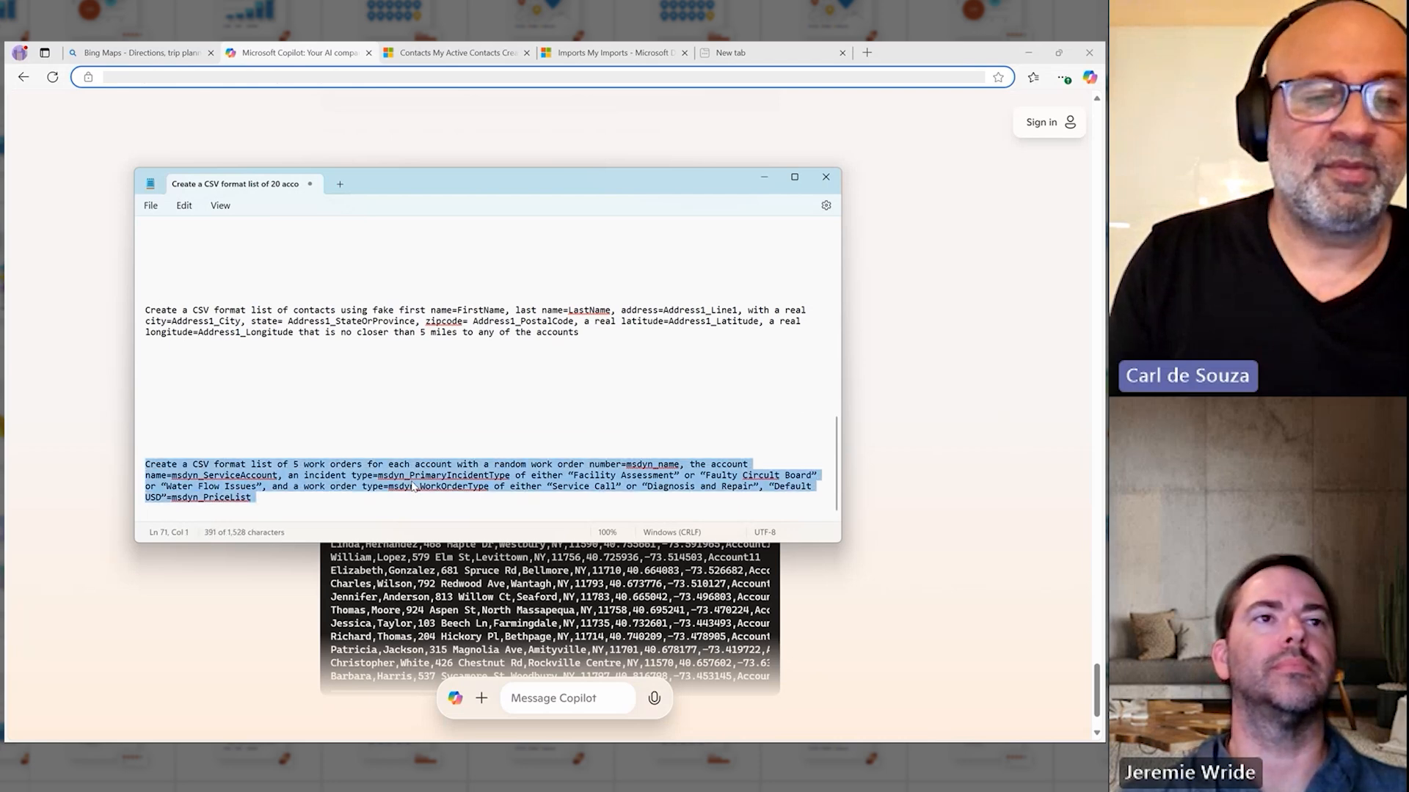
Step: Paste the work orders prompt into Copilot, remove its trailing blank line and submit it
left_click(301, 599)
left_click(566, 699)
key("ctrl+v")
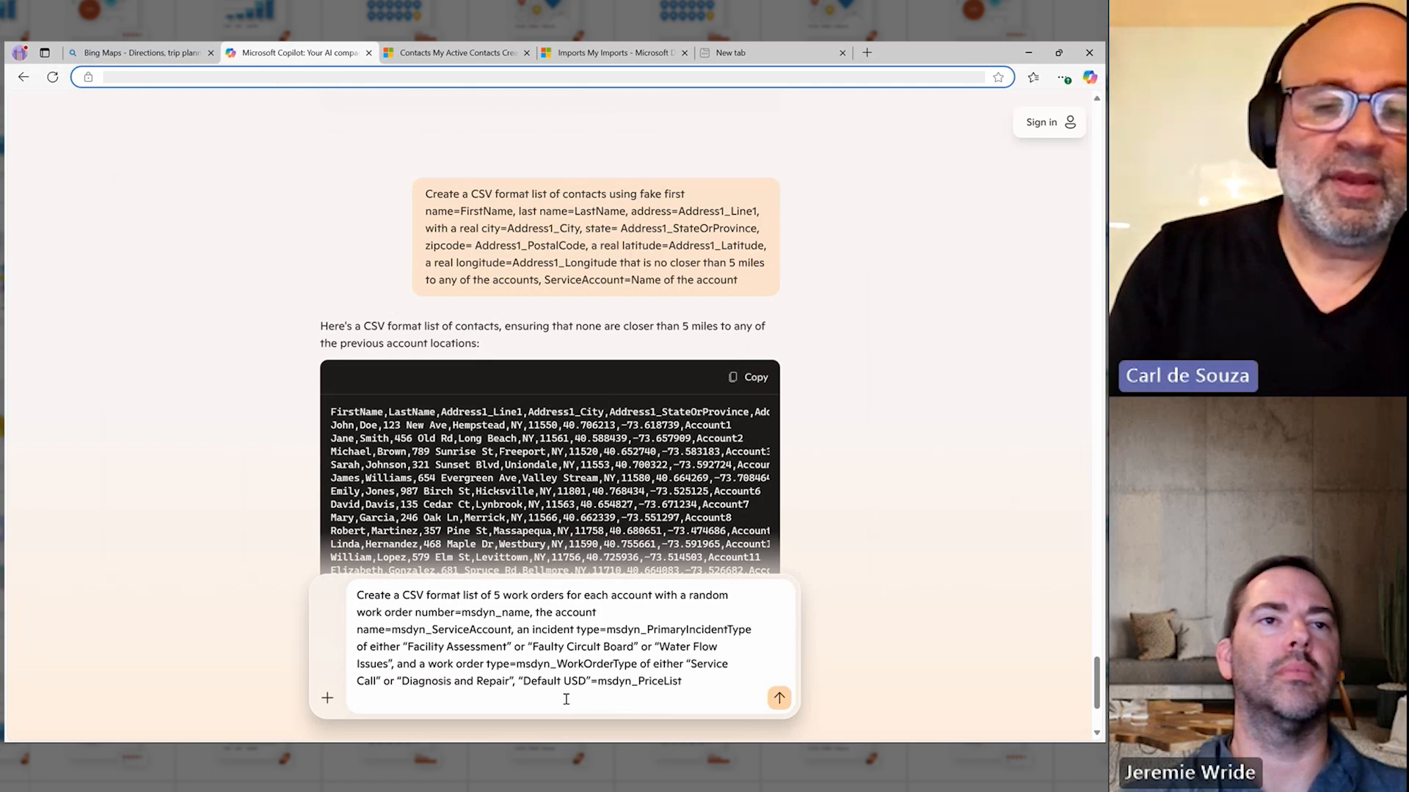
key("BackSpace")
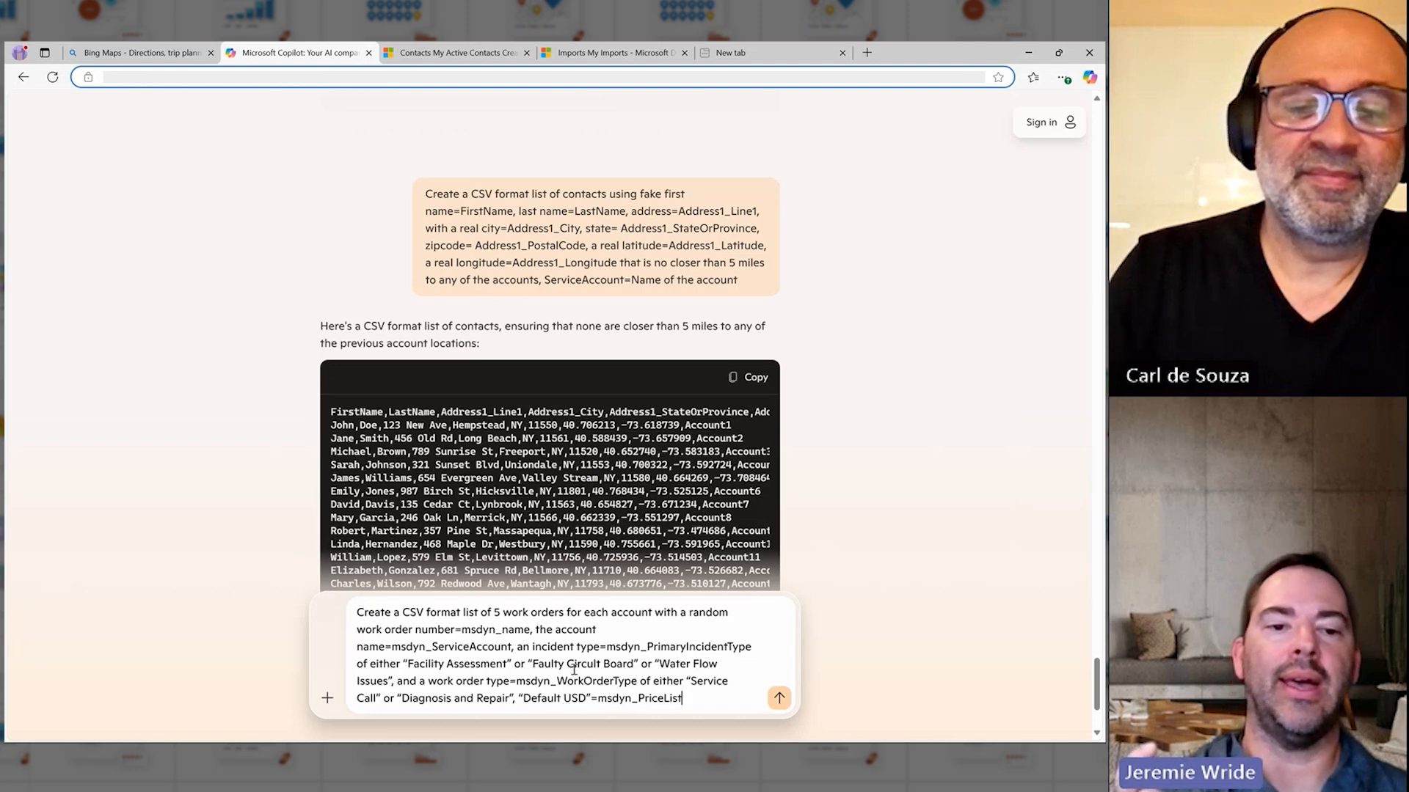
mouse_move(402, 664)
left_mouse_down()
mouse_move(709, 665)
mouse_move(519, 648)
mouse_move(392, 681)
left_mouse_up()
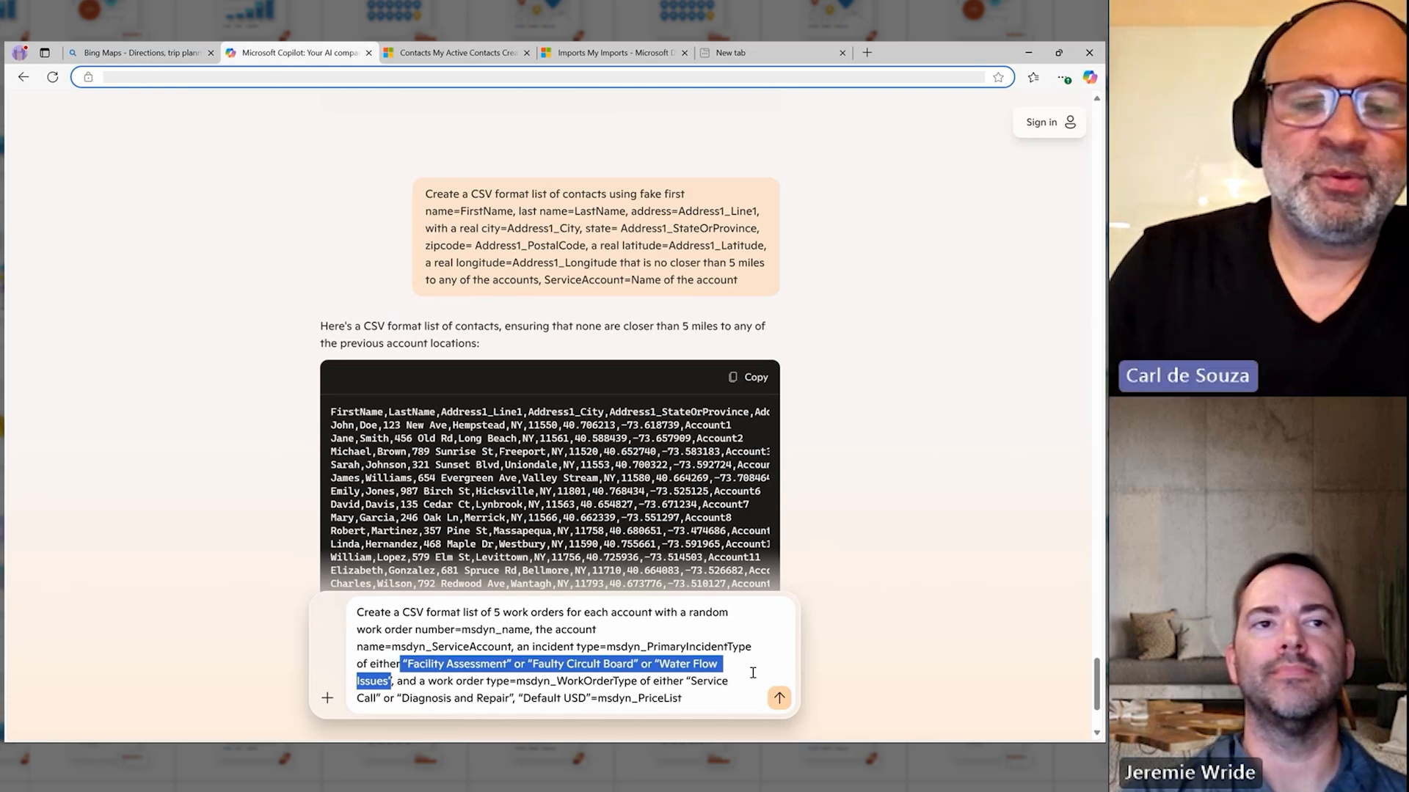
left_click(779, 698)
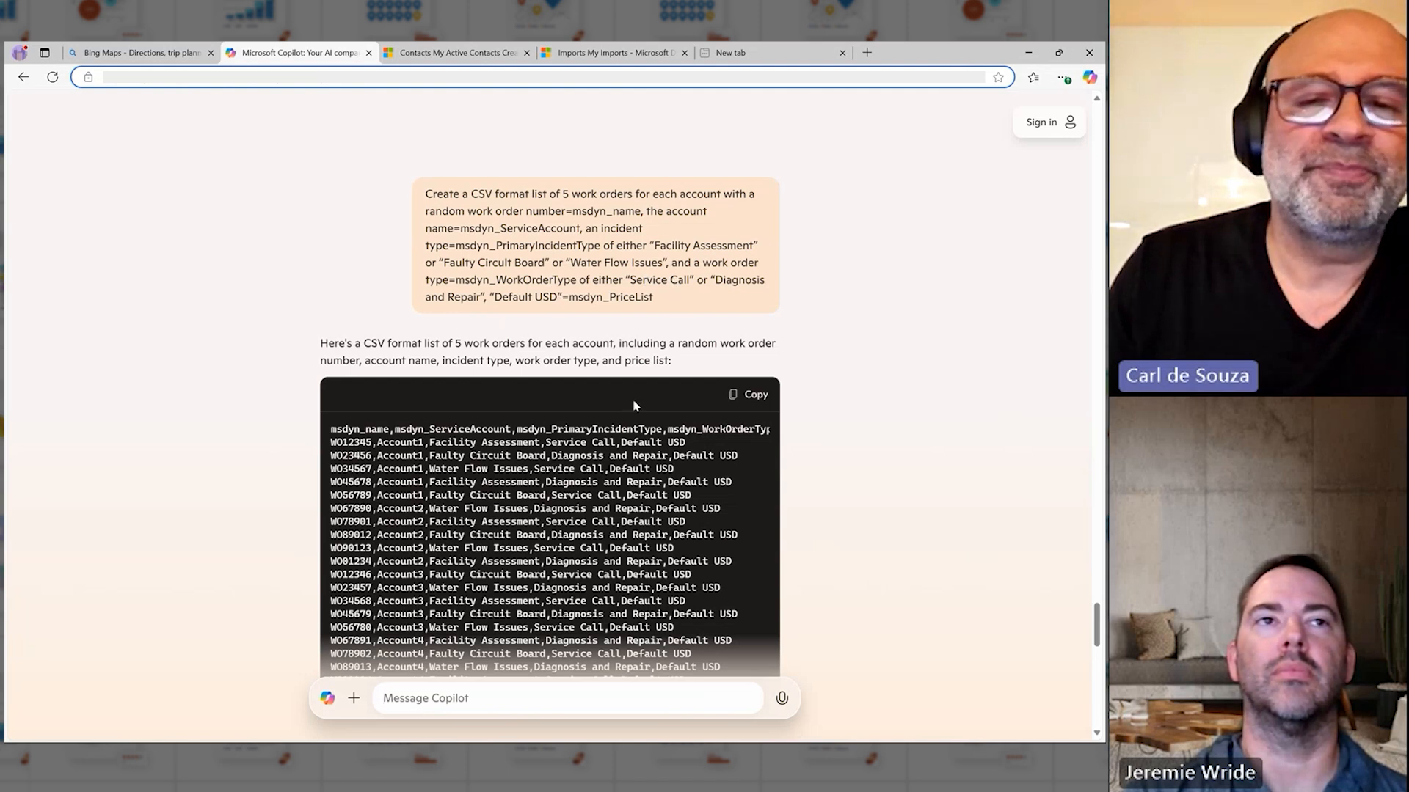
Step: Copy the generated work orders CSV from Copilot and paste it into a new blank Notepad document
left_click(763, 400)
key("super")
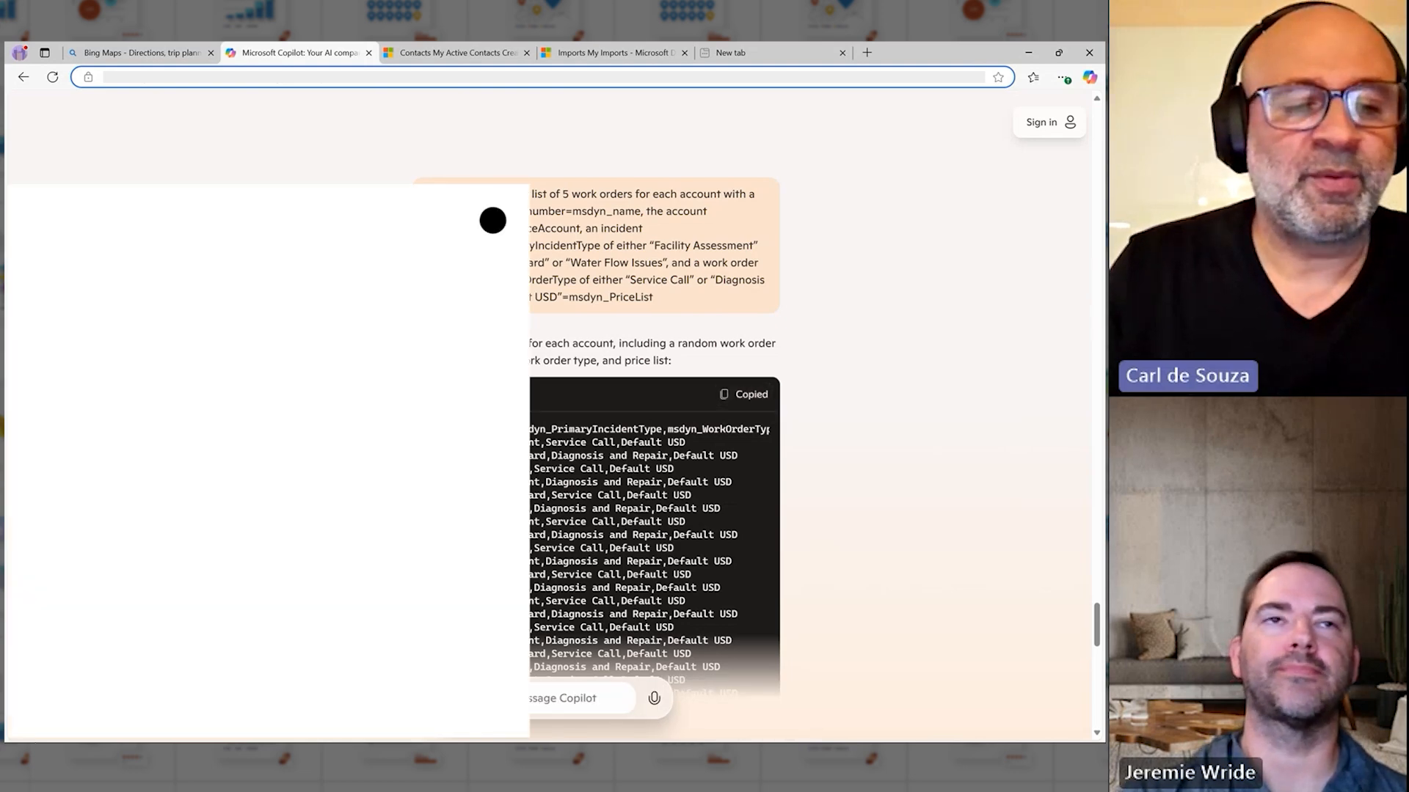
key("Return")
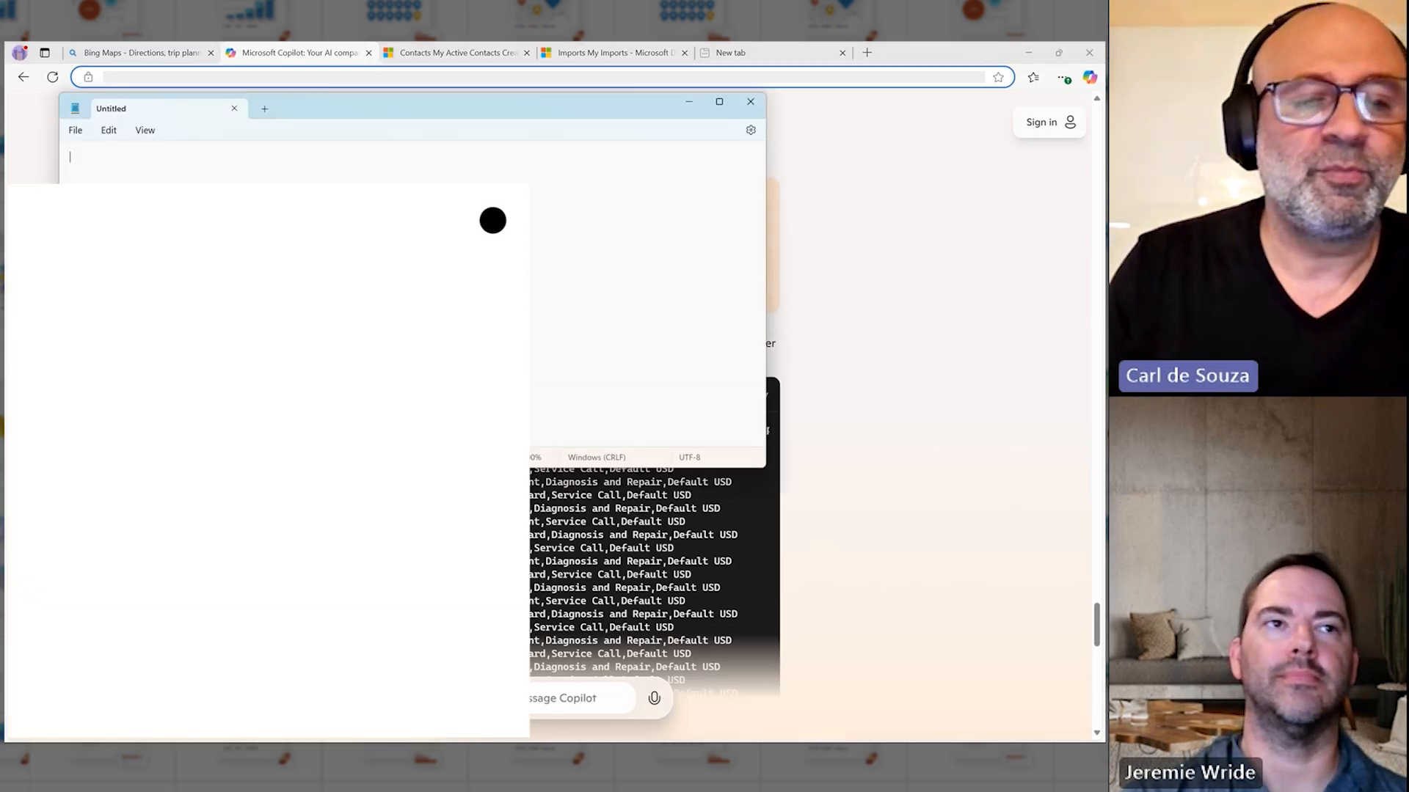
key("ctrl+v")
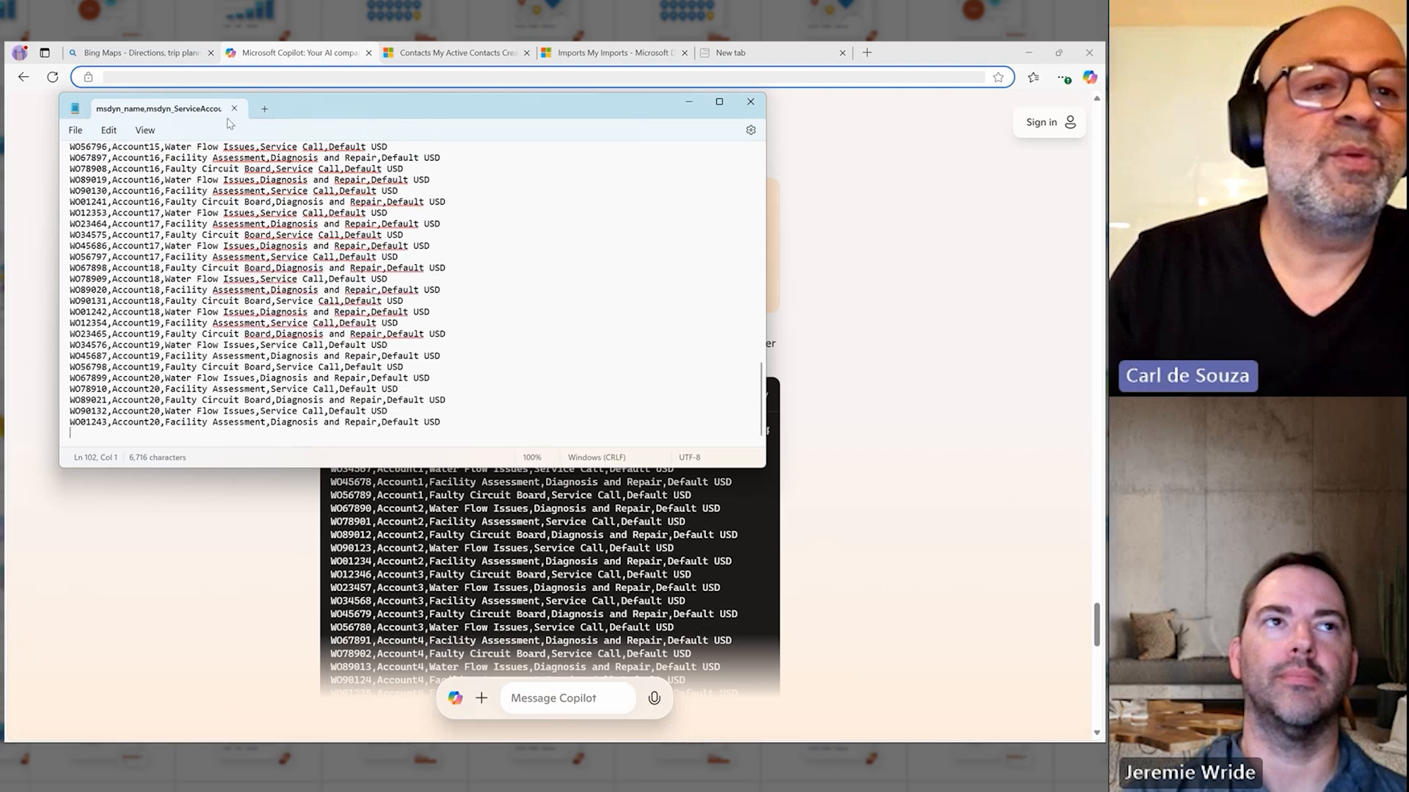
Step: Save the work orders document in the Downloads folder as a text file named workorders and return to the browser
left_click(76, 130)
left_click(117, 244)
type("w")
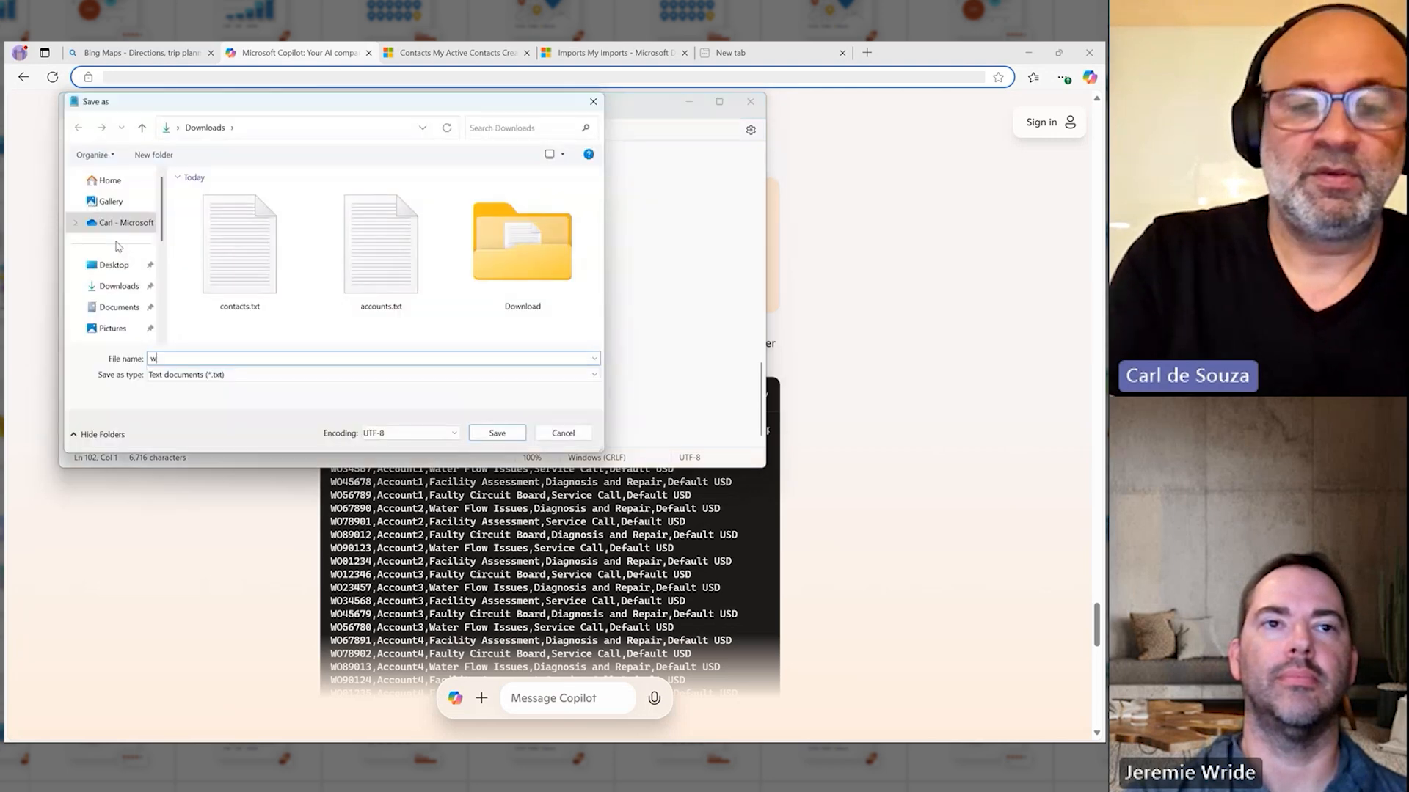
type("orkorders")
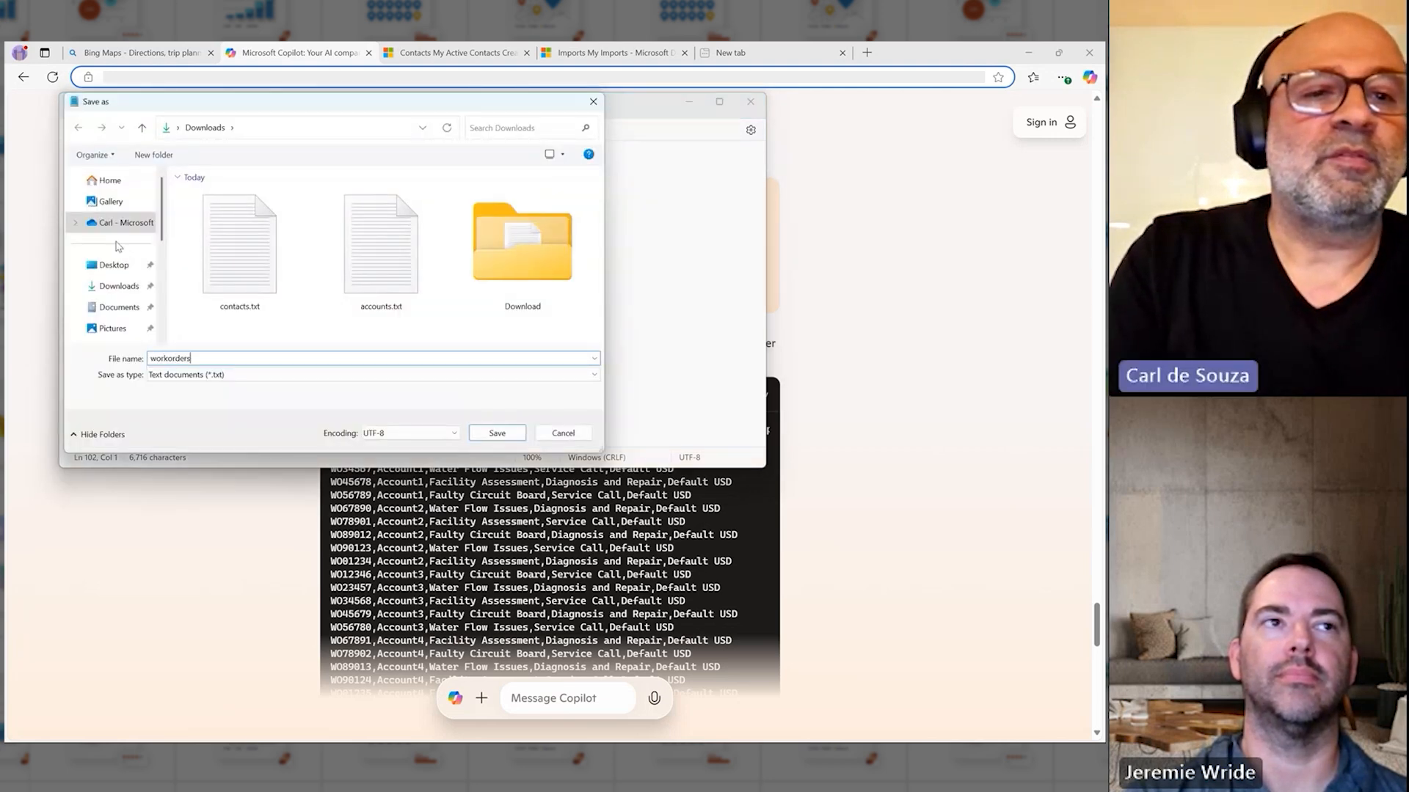
key("Return")
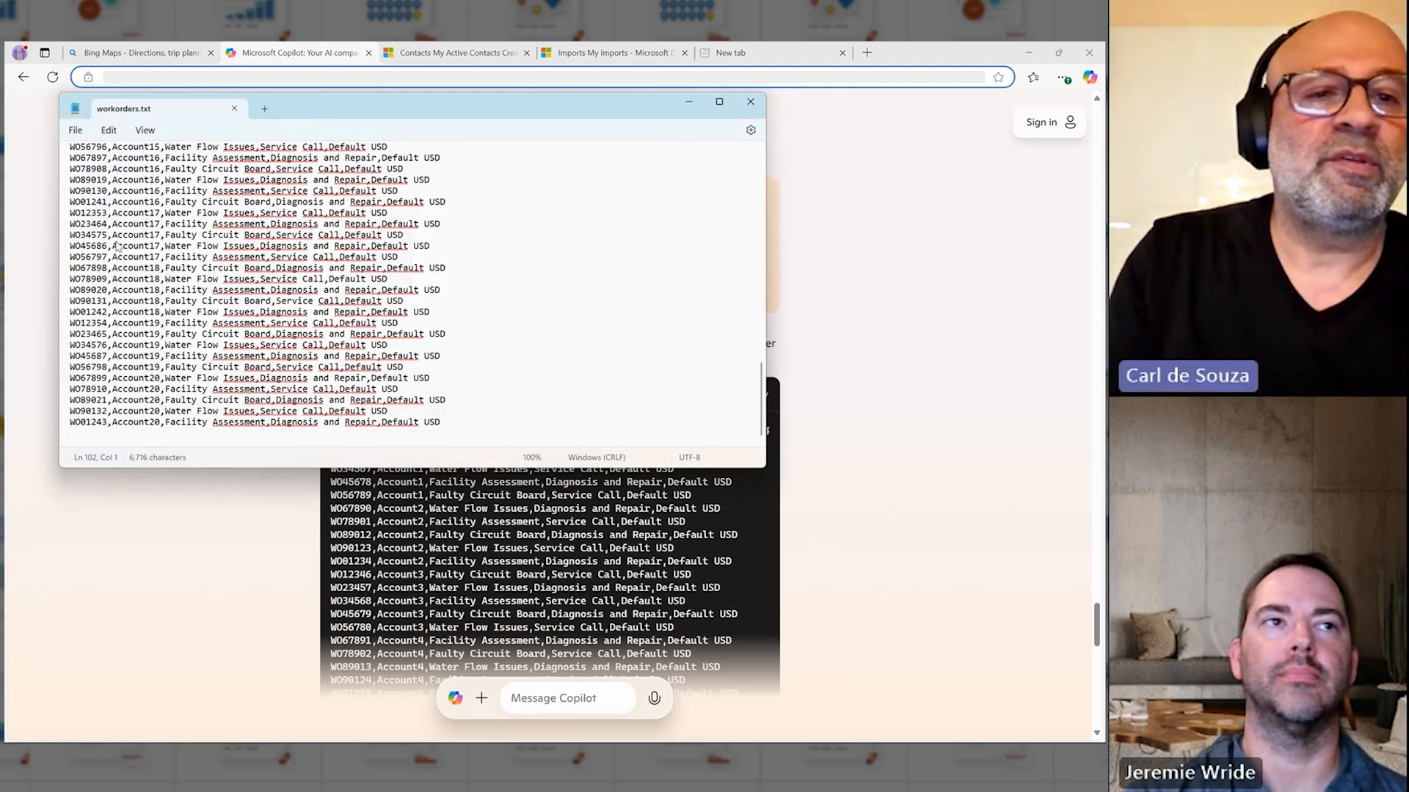
left_click(861, 237)
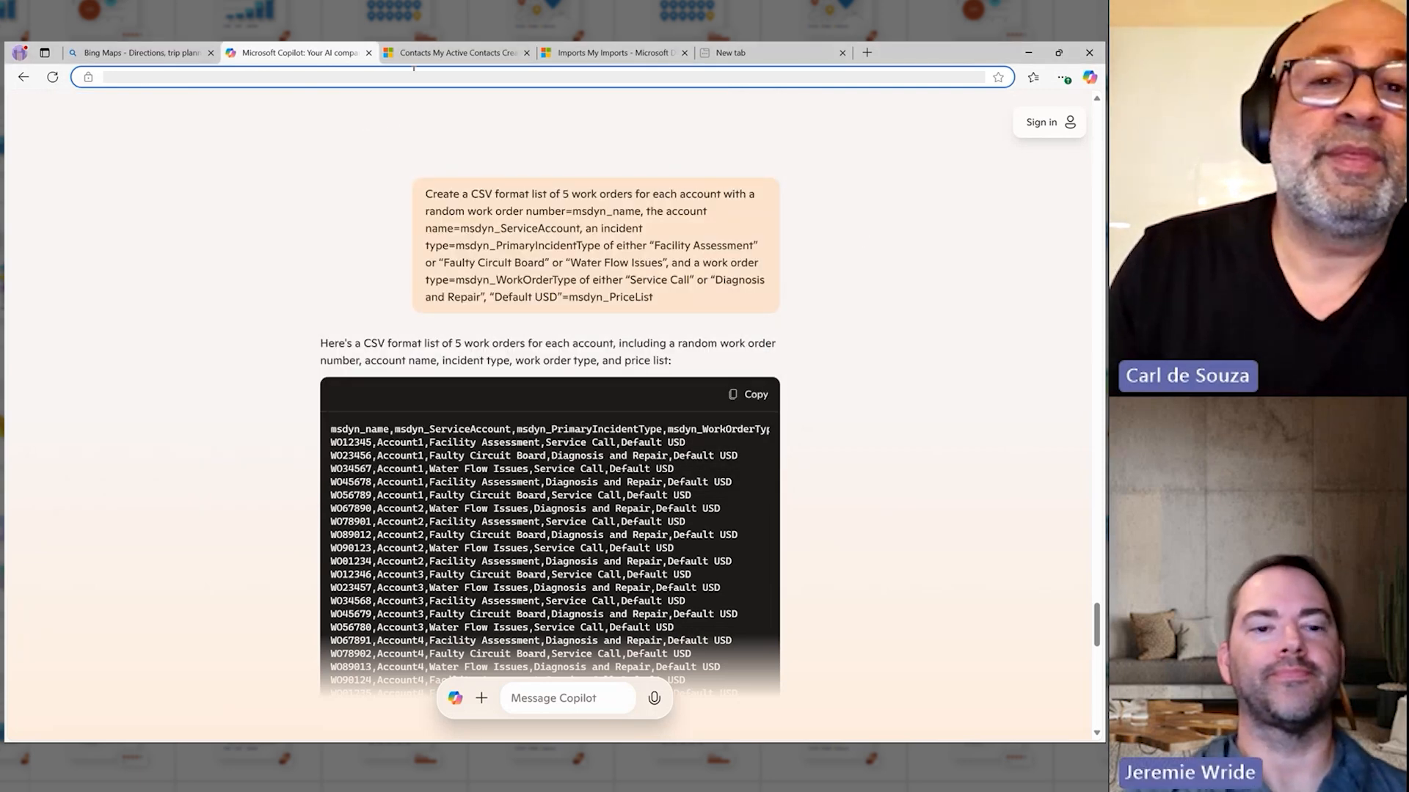
Step: Switch to the Dynamics 365 My Imports page, start a data import and upload accounts.txt, accepting the file upload summary
left_click(657, 59)
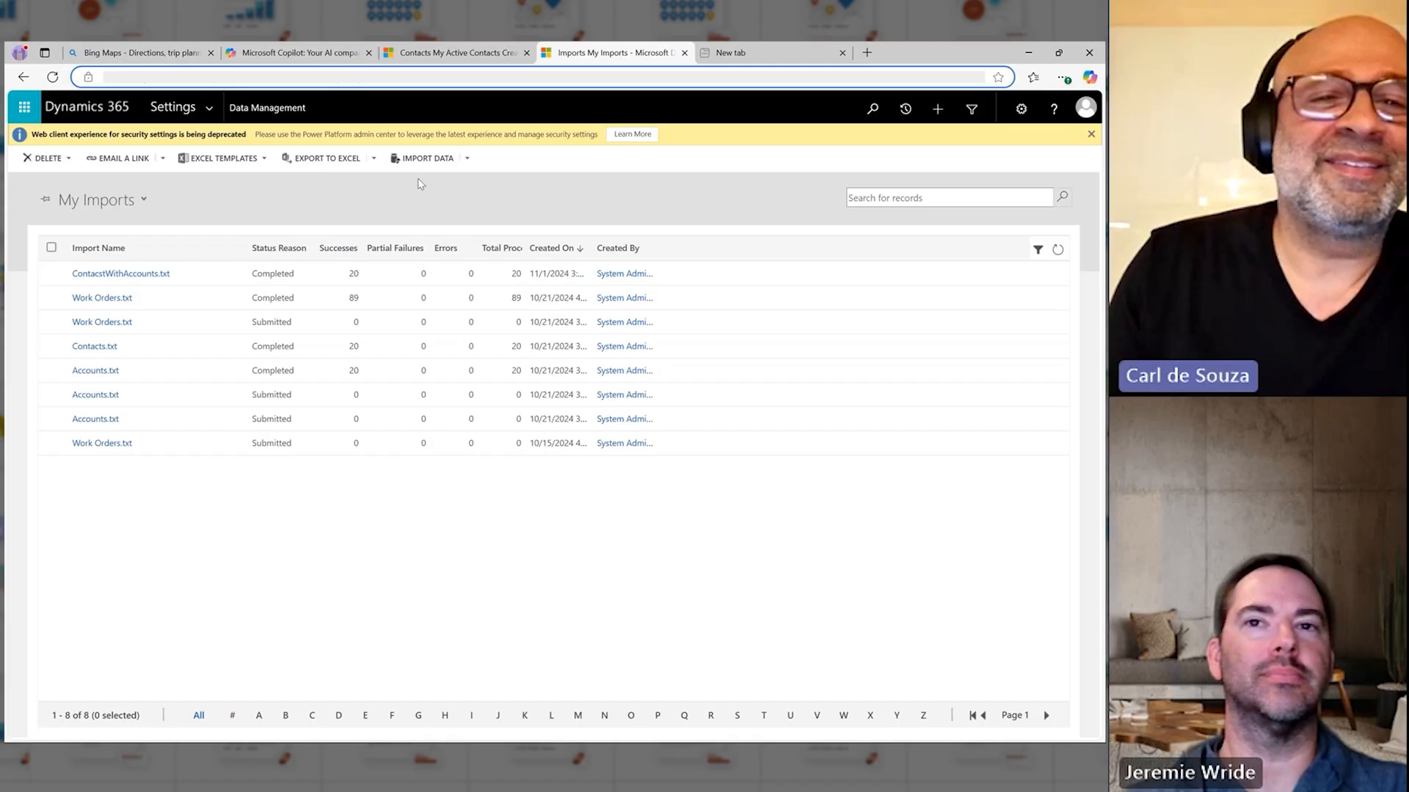
left_click(424, 159)
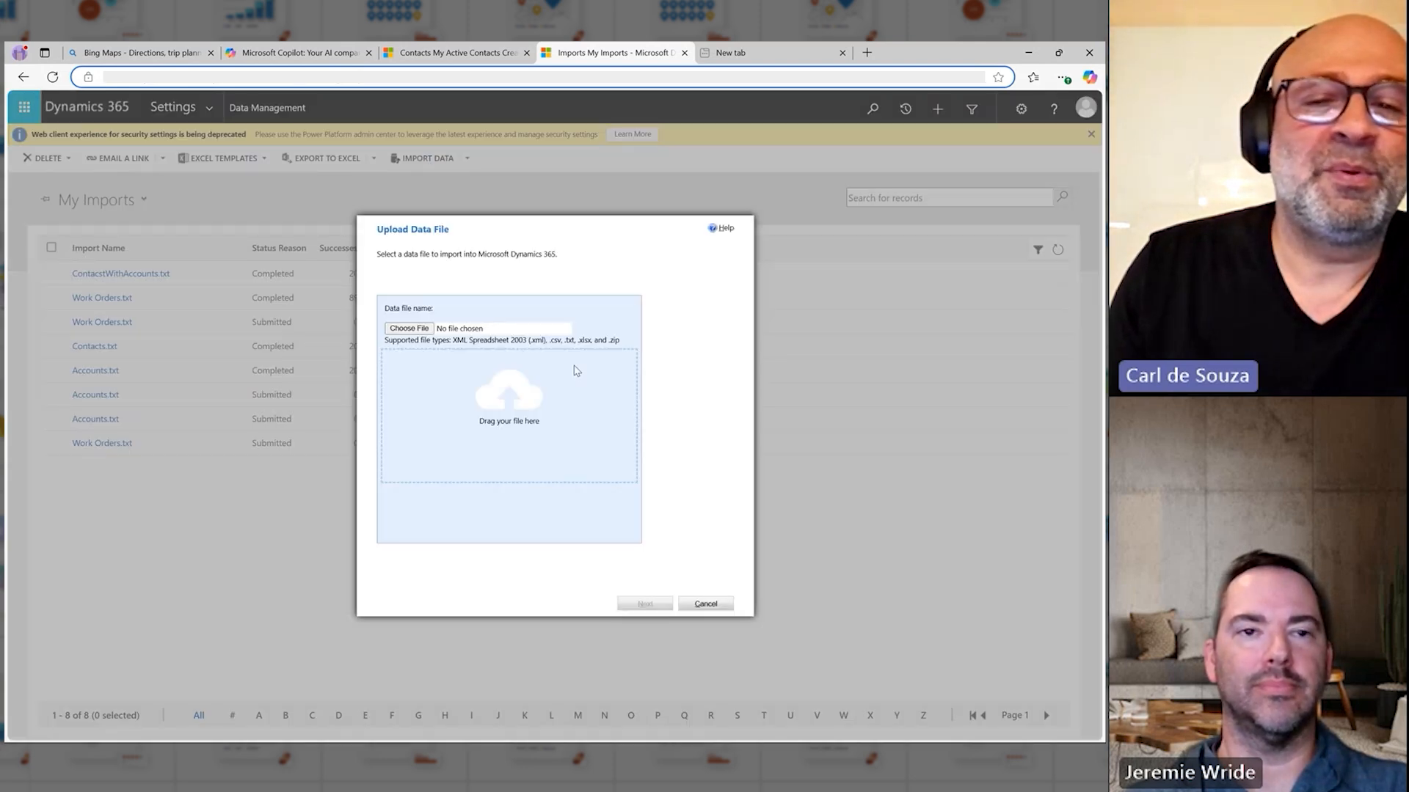
left_click(402, 328)
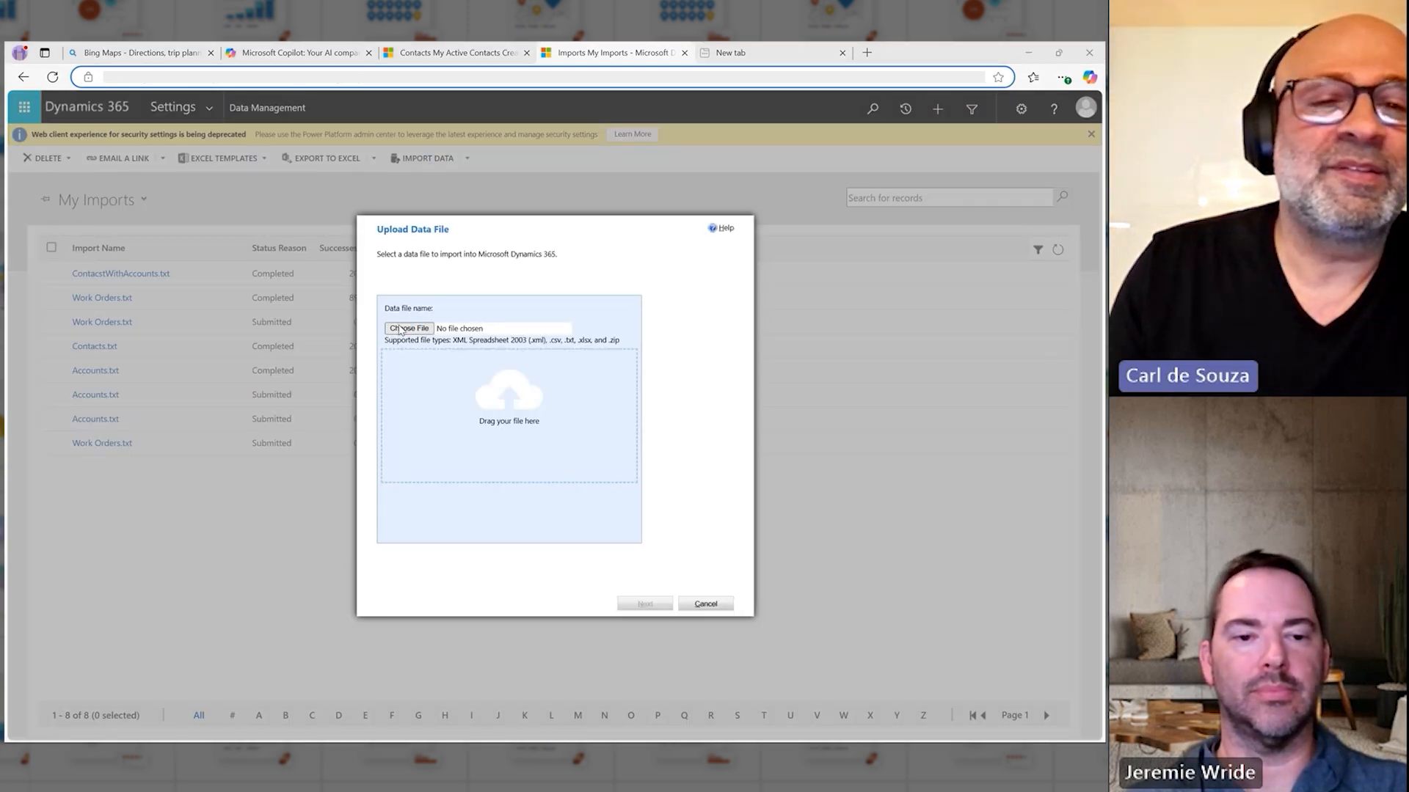
double_click(216, 203)
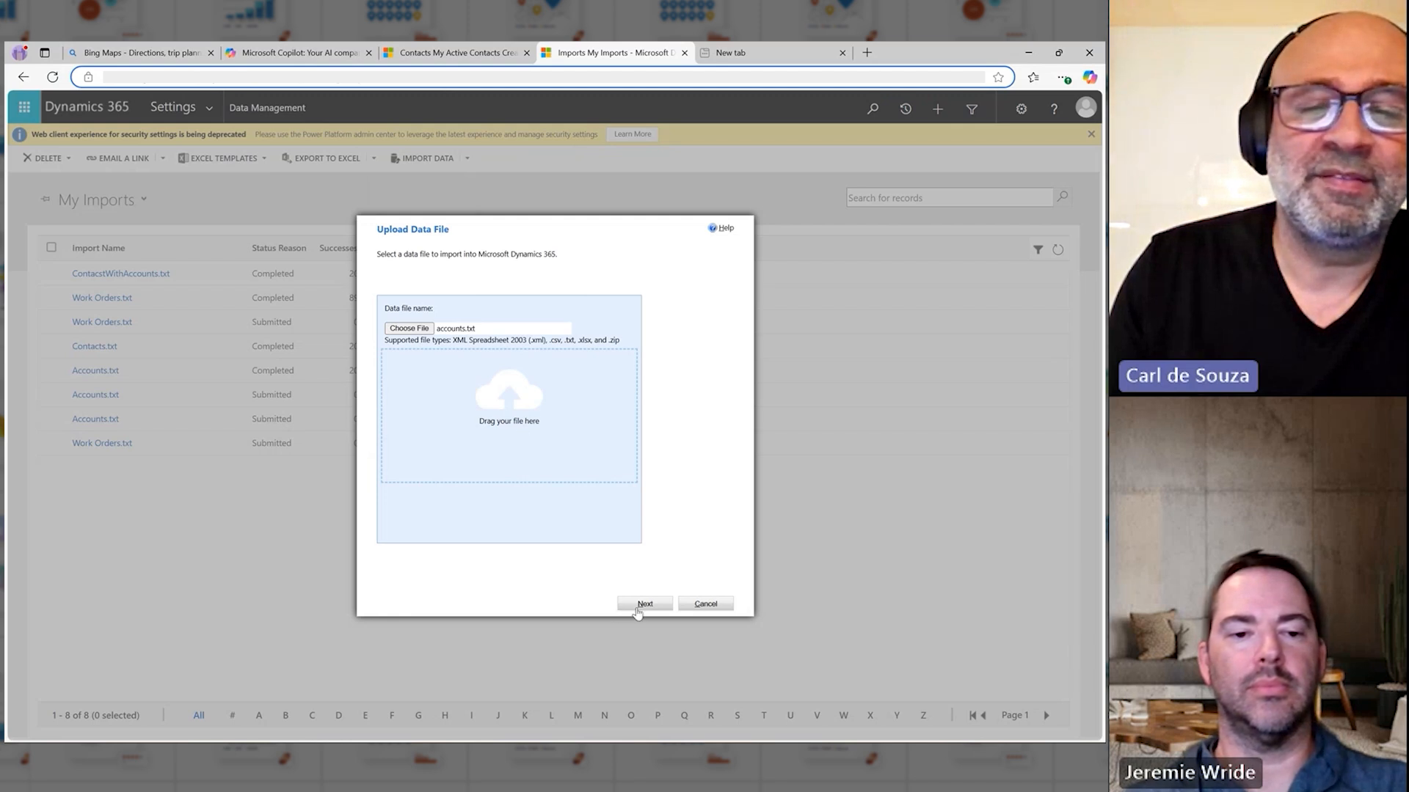
left_click(637, 608)
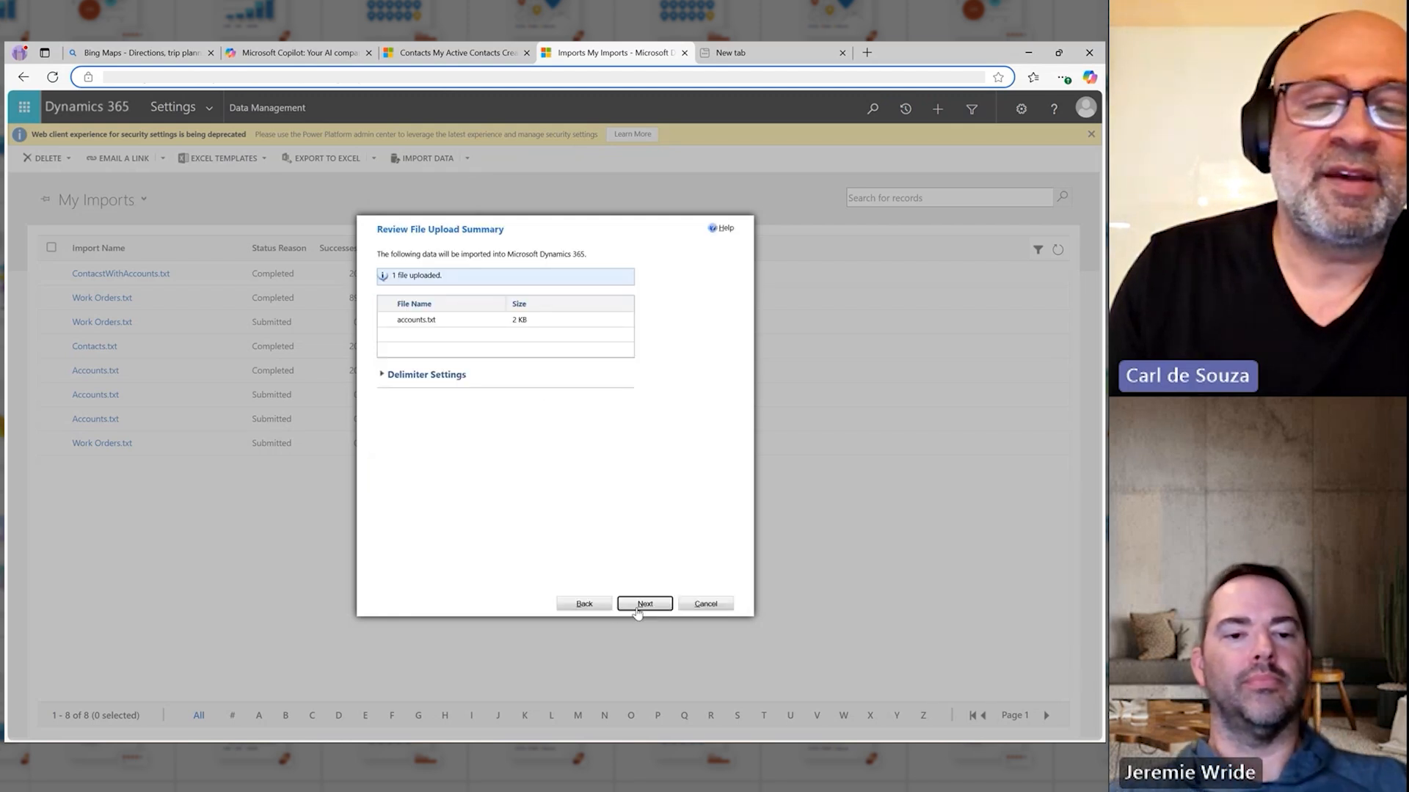
left_click(638, 609)
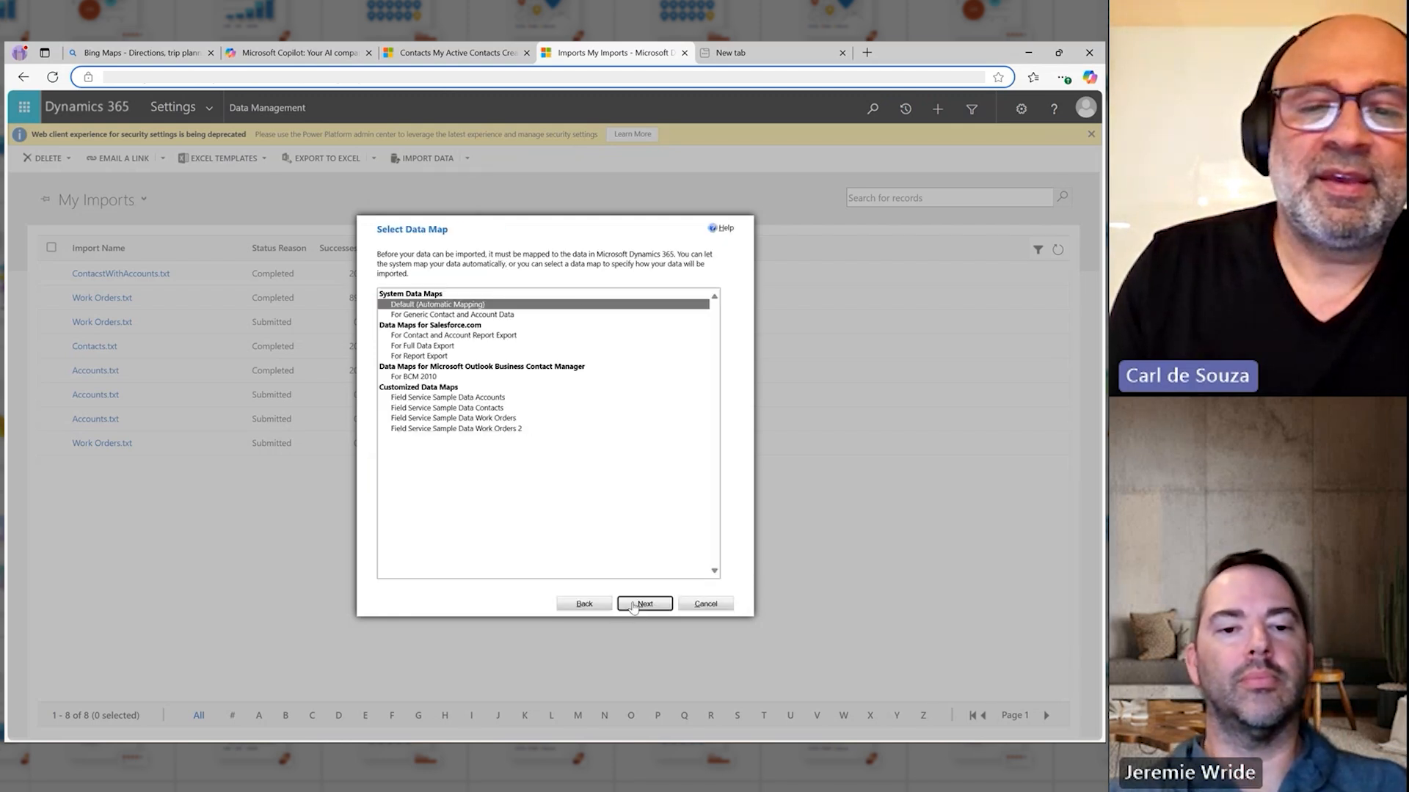
Step: Use the Default (Automatic Mapping) data map and map the accounts file to the Account record type
left_click(637, 606)
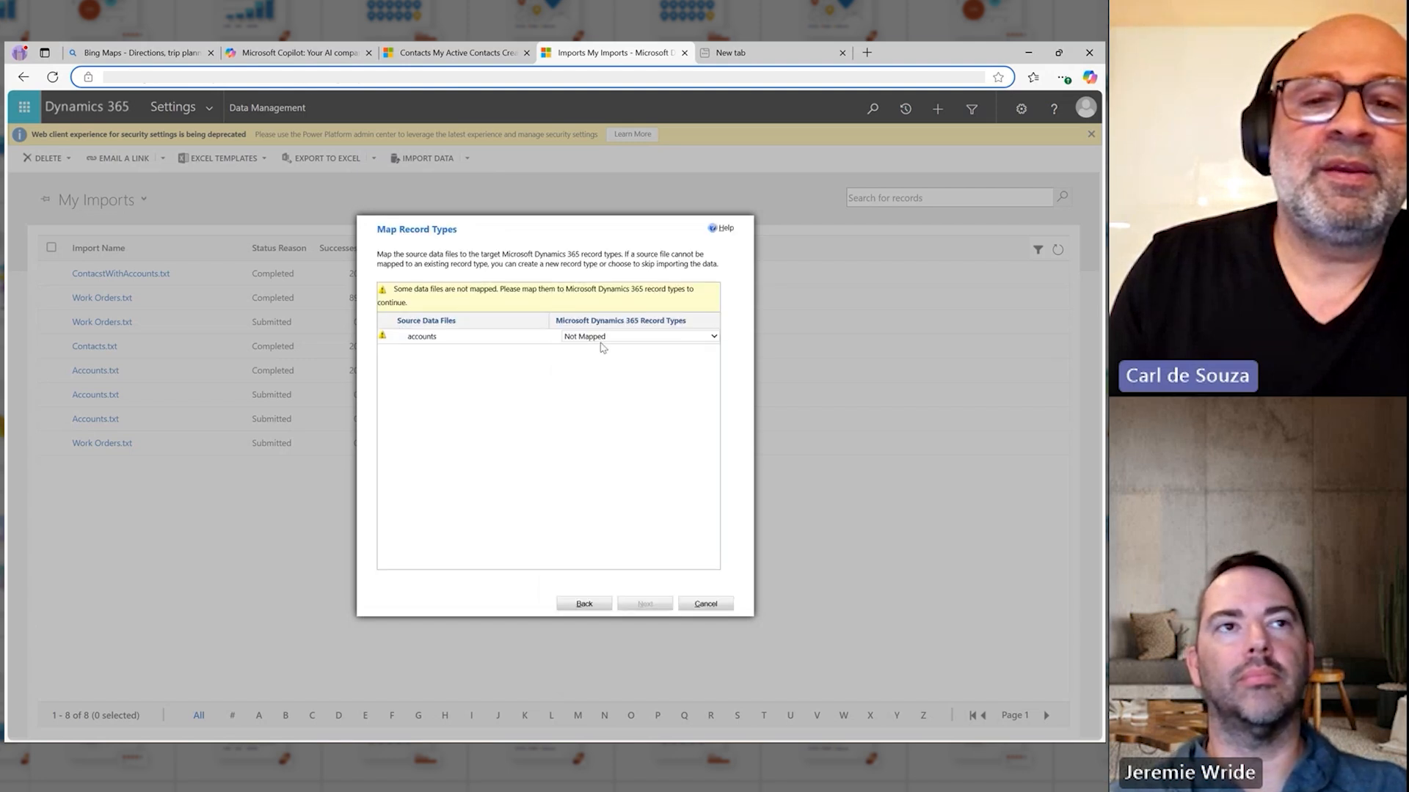
left_click(601, 341)
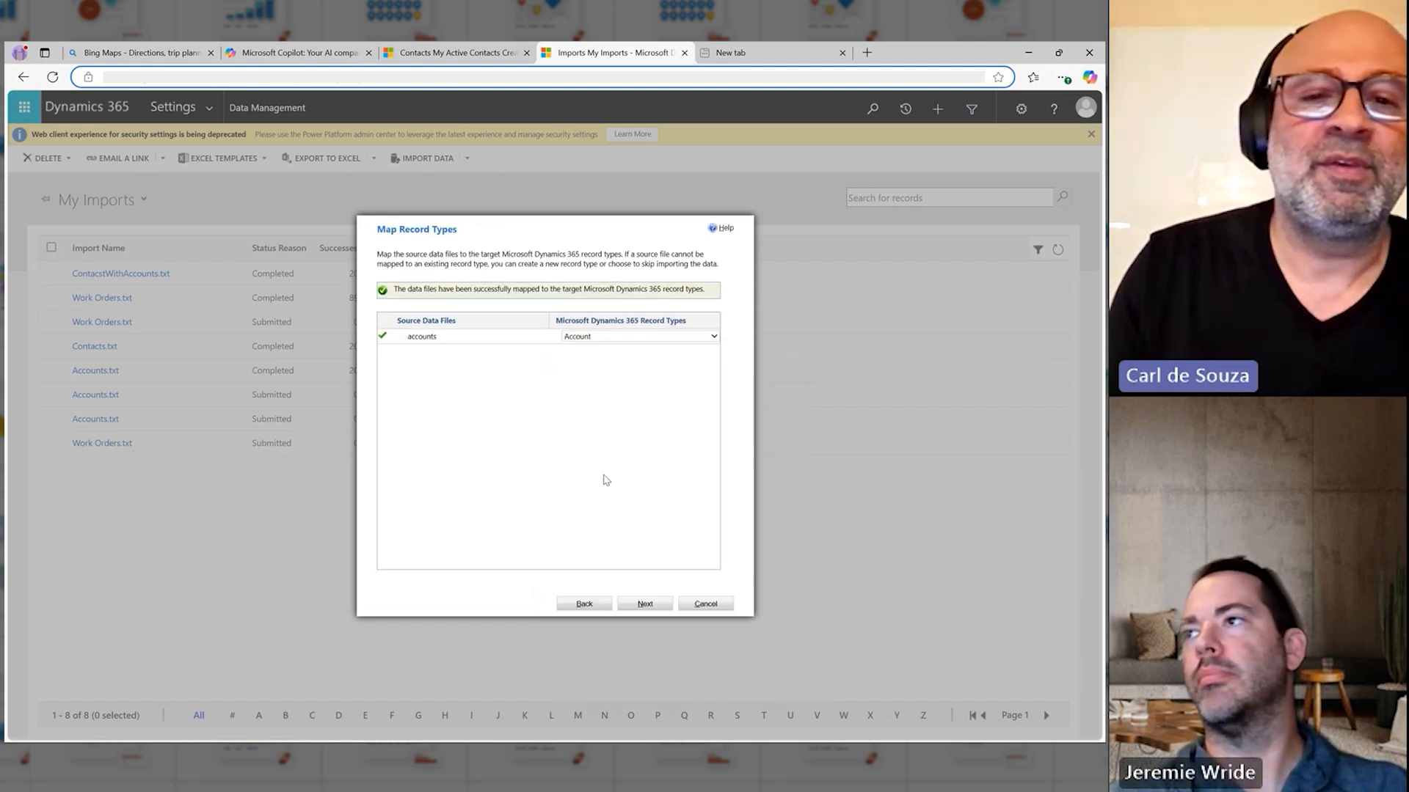
left_click(587, 473)
left_click(643, 602)
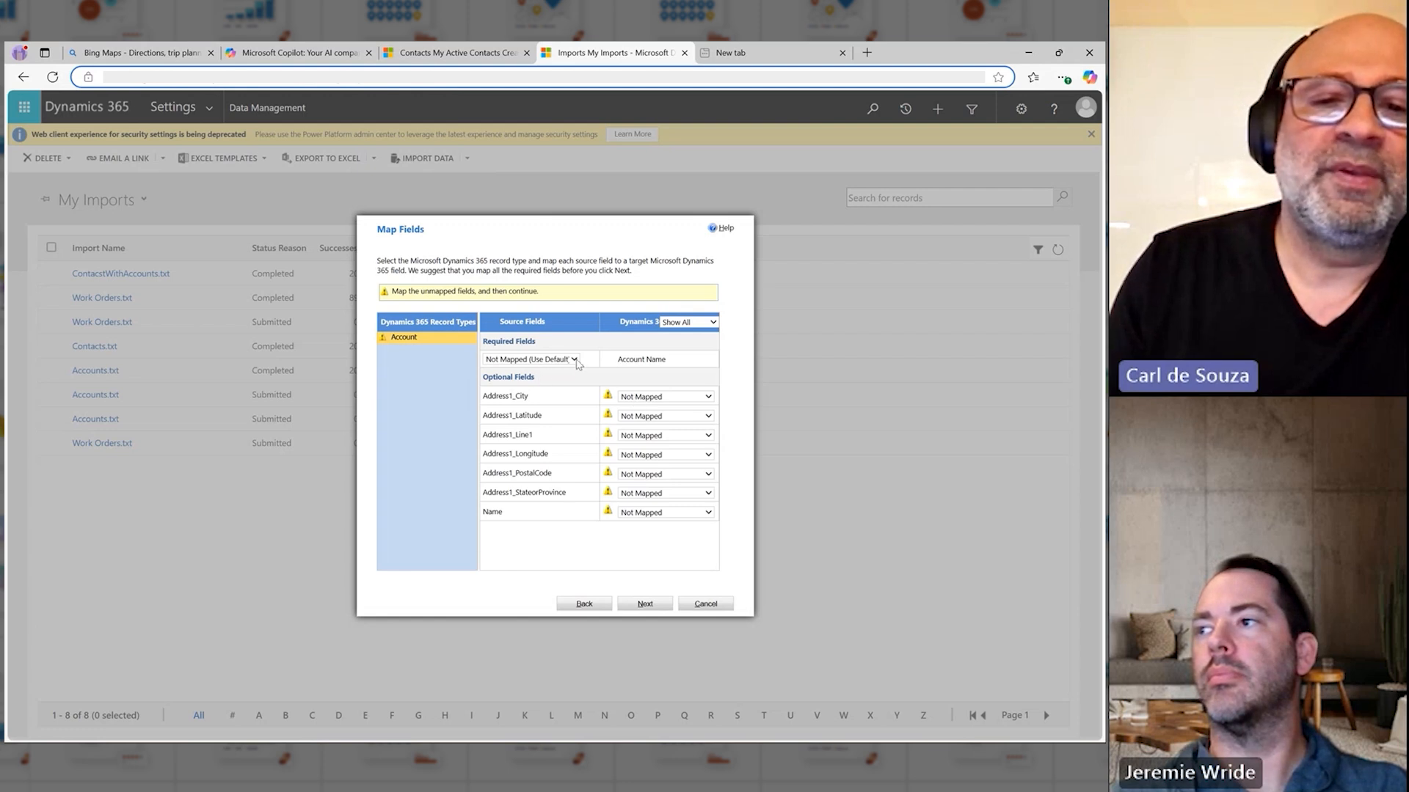
Step: Map the source fields Name to Account Name, Address1_City to Address 1: City, and Address1_Latitude to Address 1: Latitude
left_click(576, 360)
left_click(525, 516)
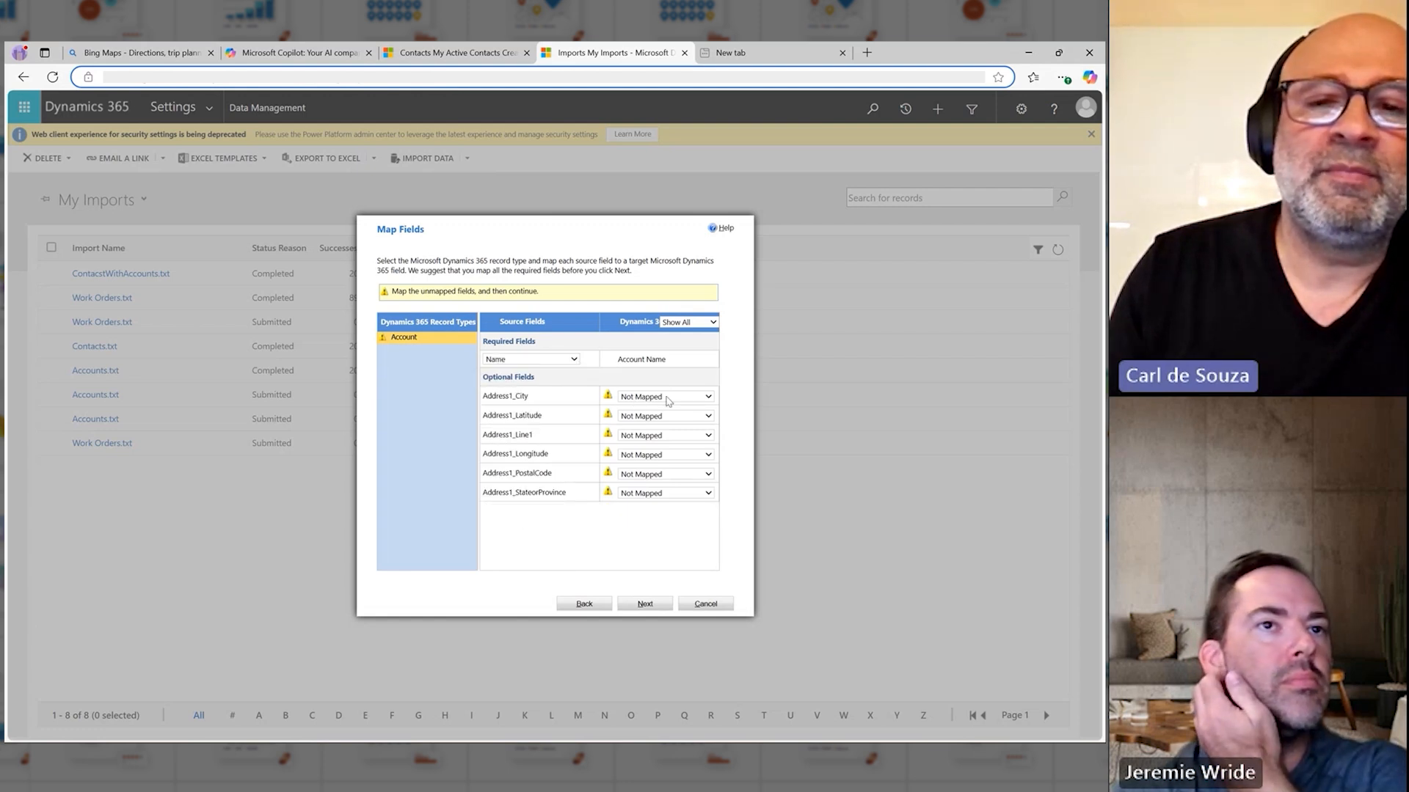
left_click(668, 397)
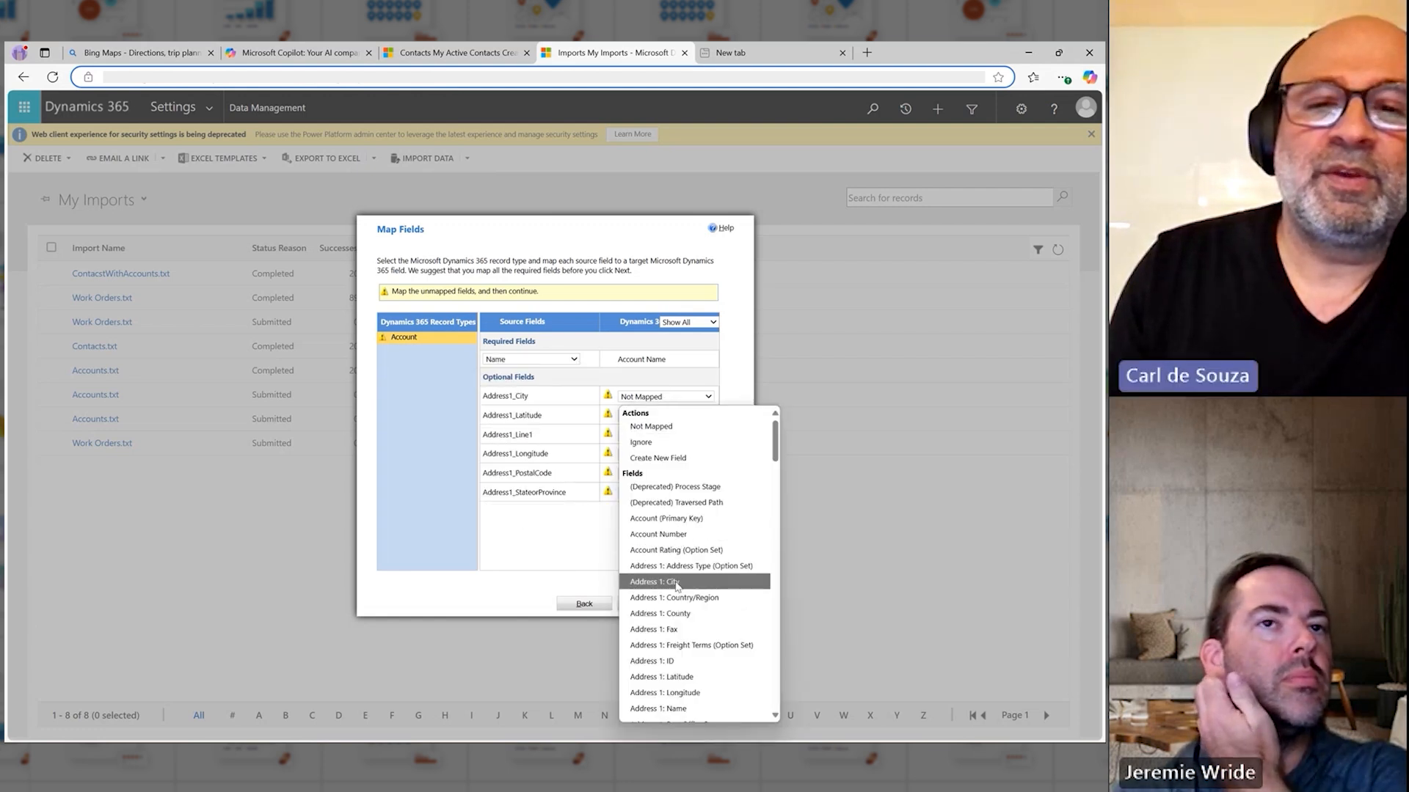
left_click(676, 582)
left_click(669, 415)
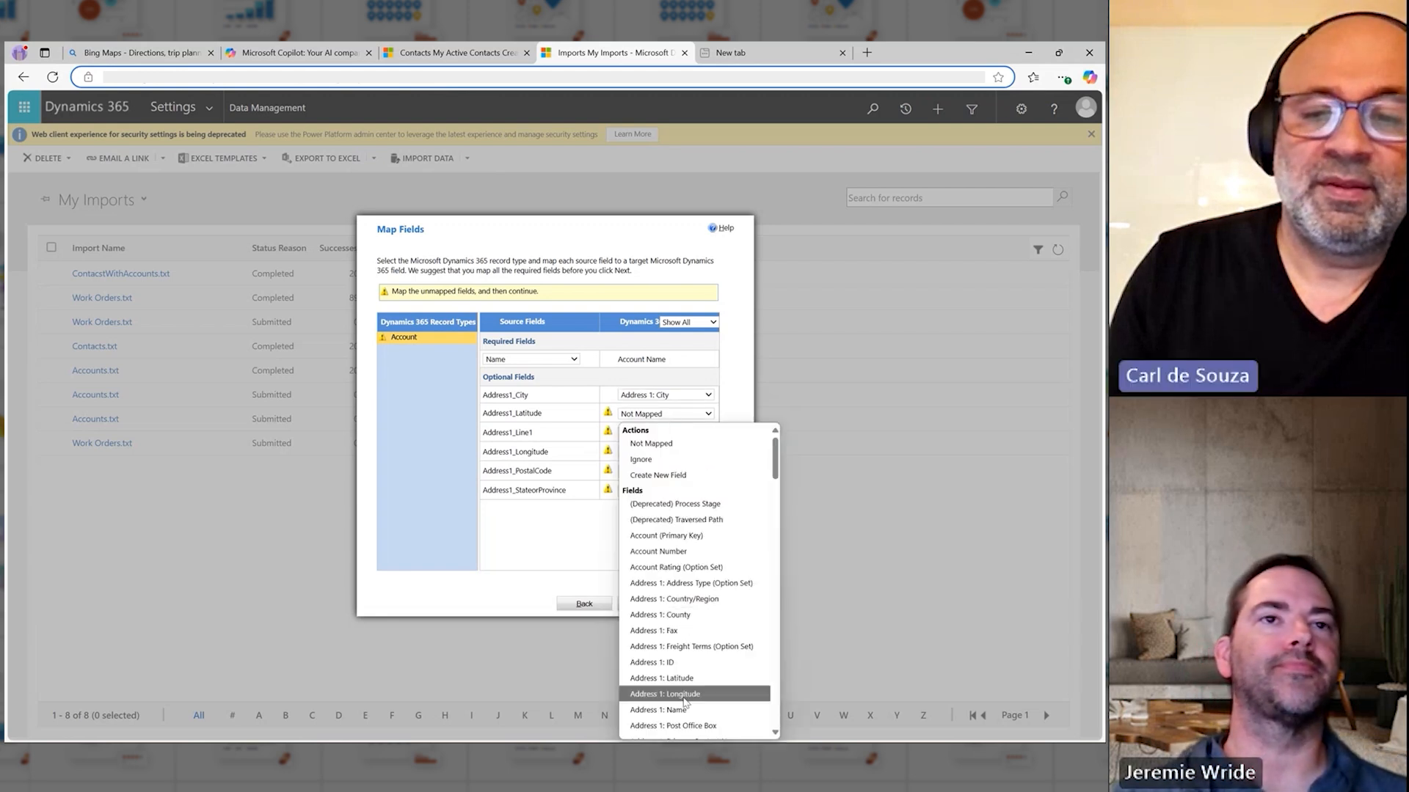
left_click(671, 678)
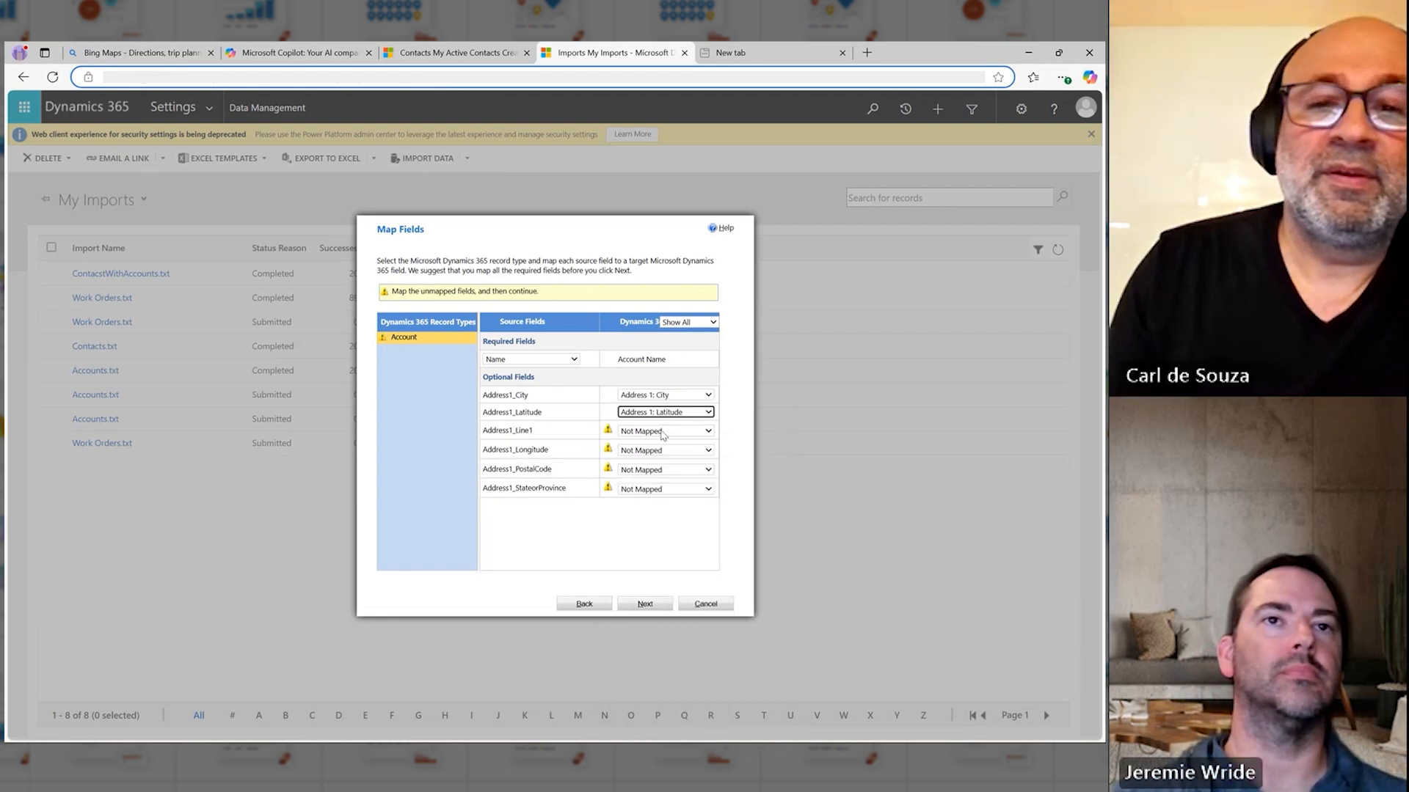
Step: Map Address1_Line1 to Address 1: Street 1 and Address1_Longitude to Address 1: Longitude for the Account record type
left_click(663, 434)
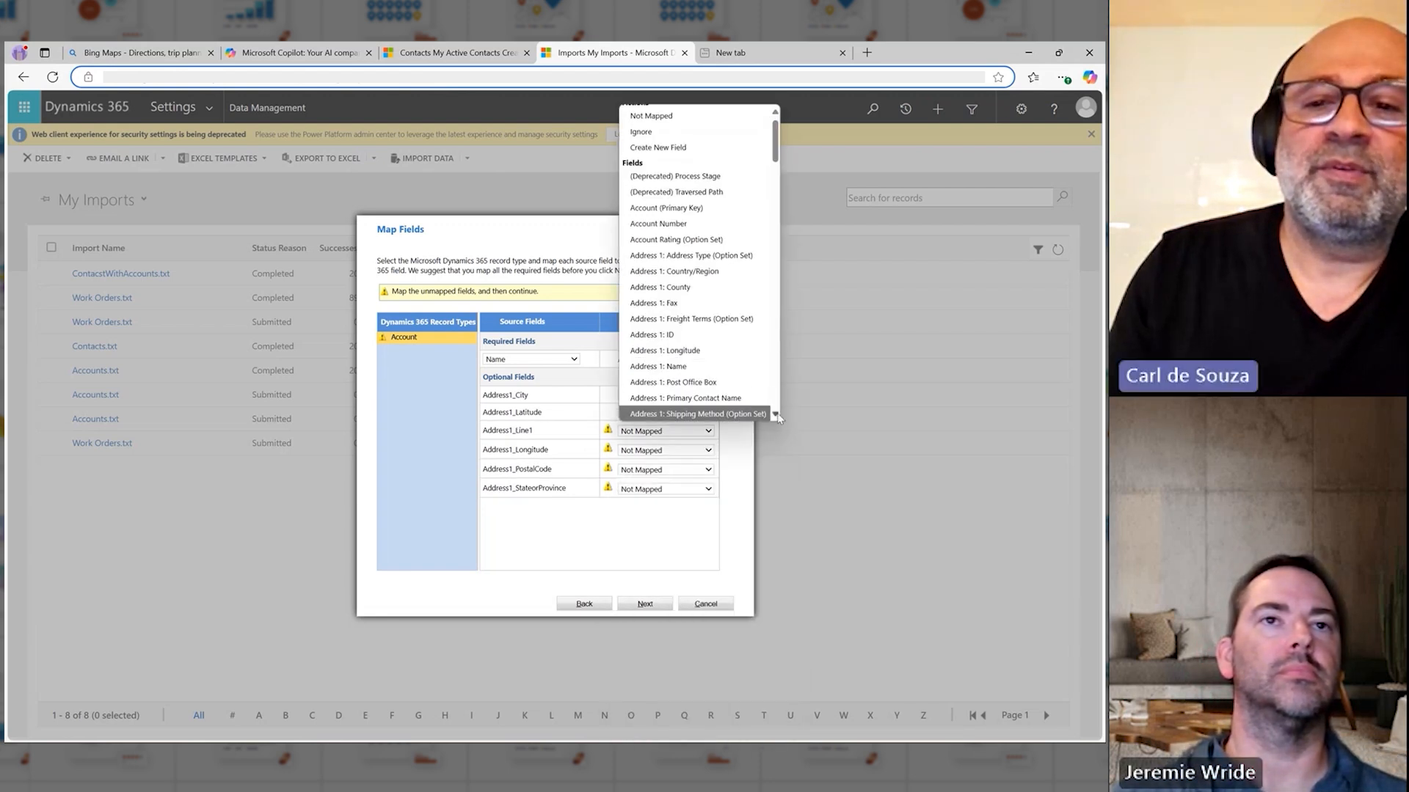
scroll(777, 418, "down", 2)
left_click(671, 366)
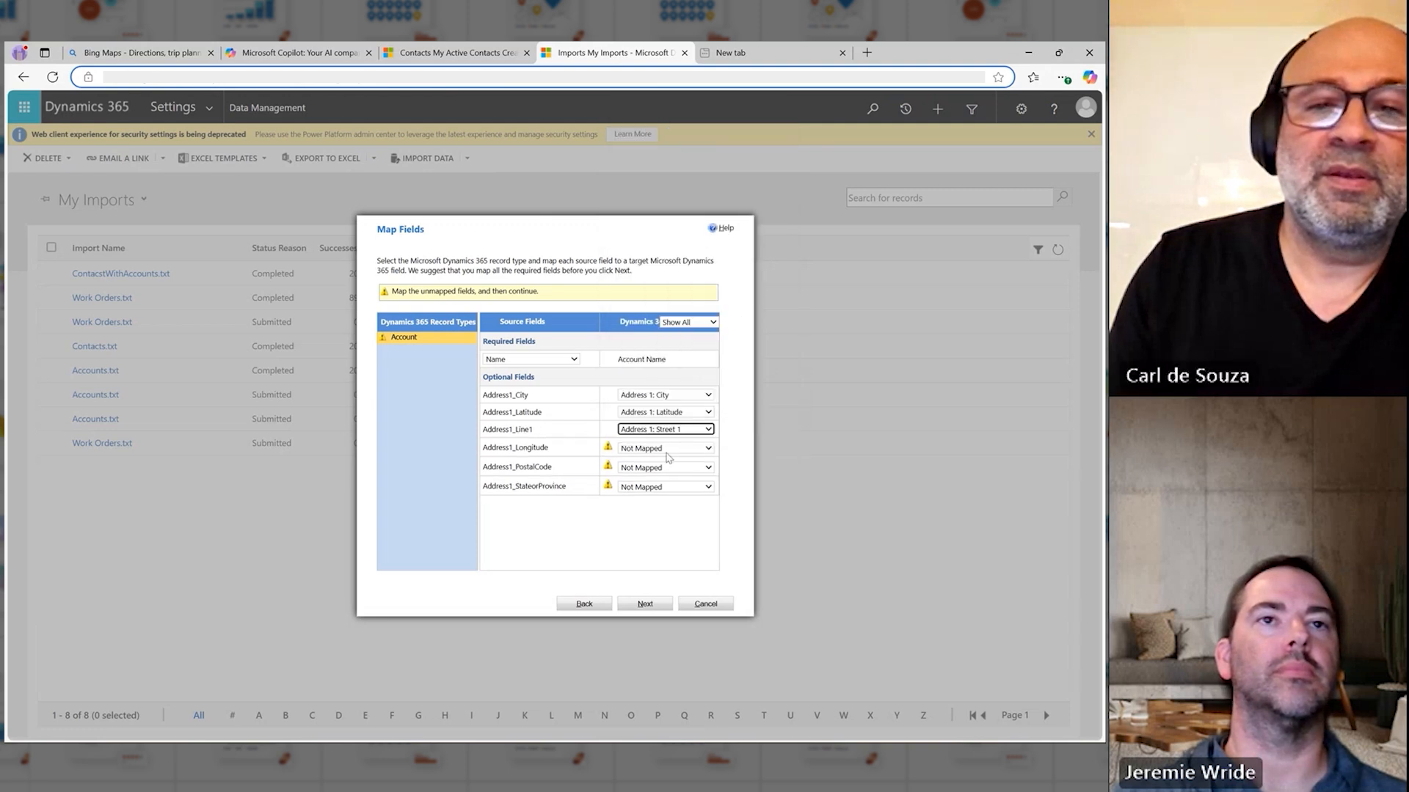
left_click(666, 449)
left_click(664, 374)
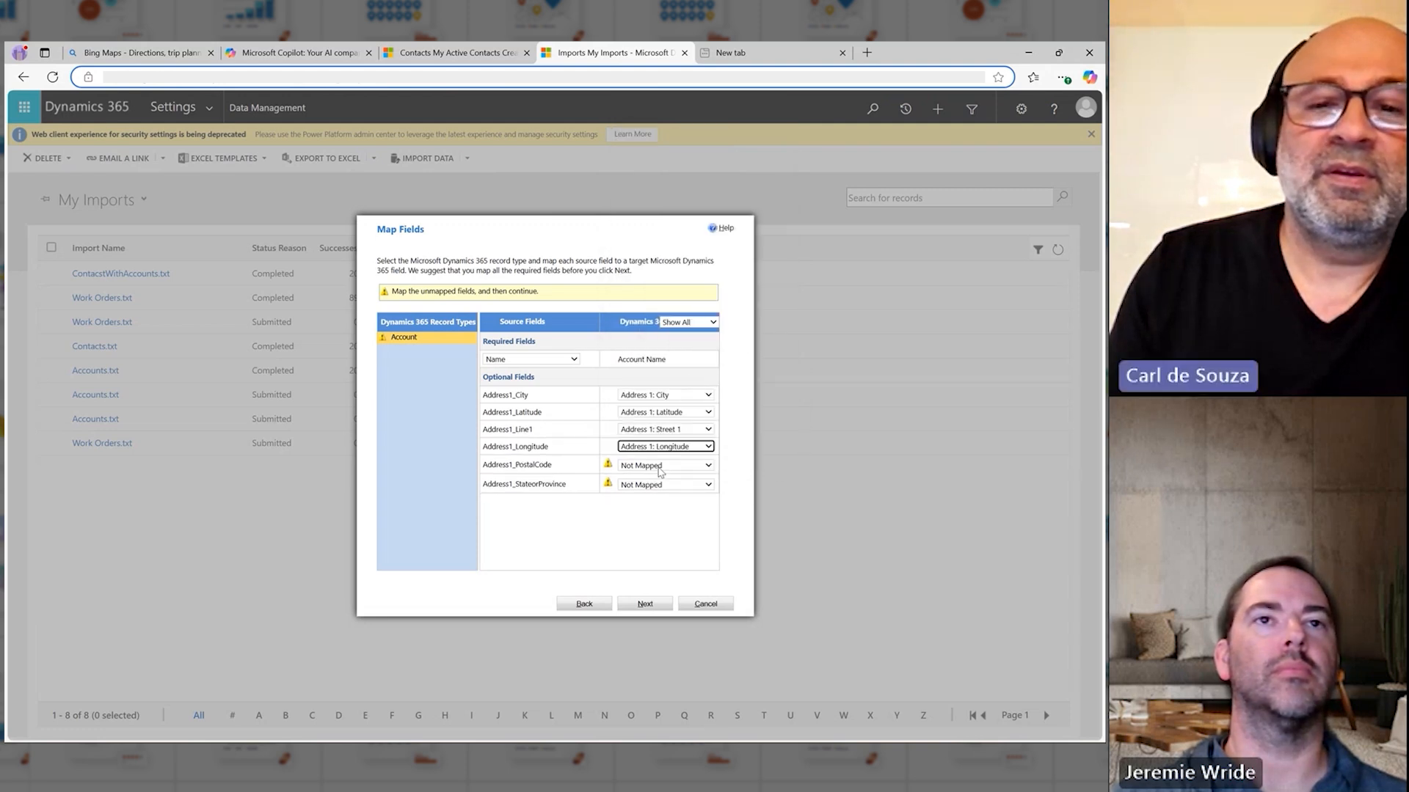
Step: Map Address1_PostalCode to Address 1: ZIP/Postal Code and Address1_StateorProvince to Address 1: State/Province for the Account record type
left_click(660, 470)
scroll(726, 440, "down", 1)
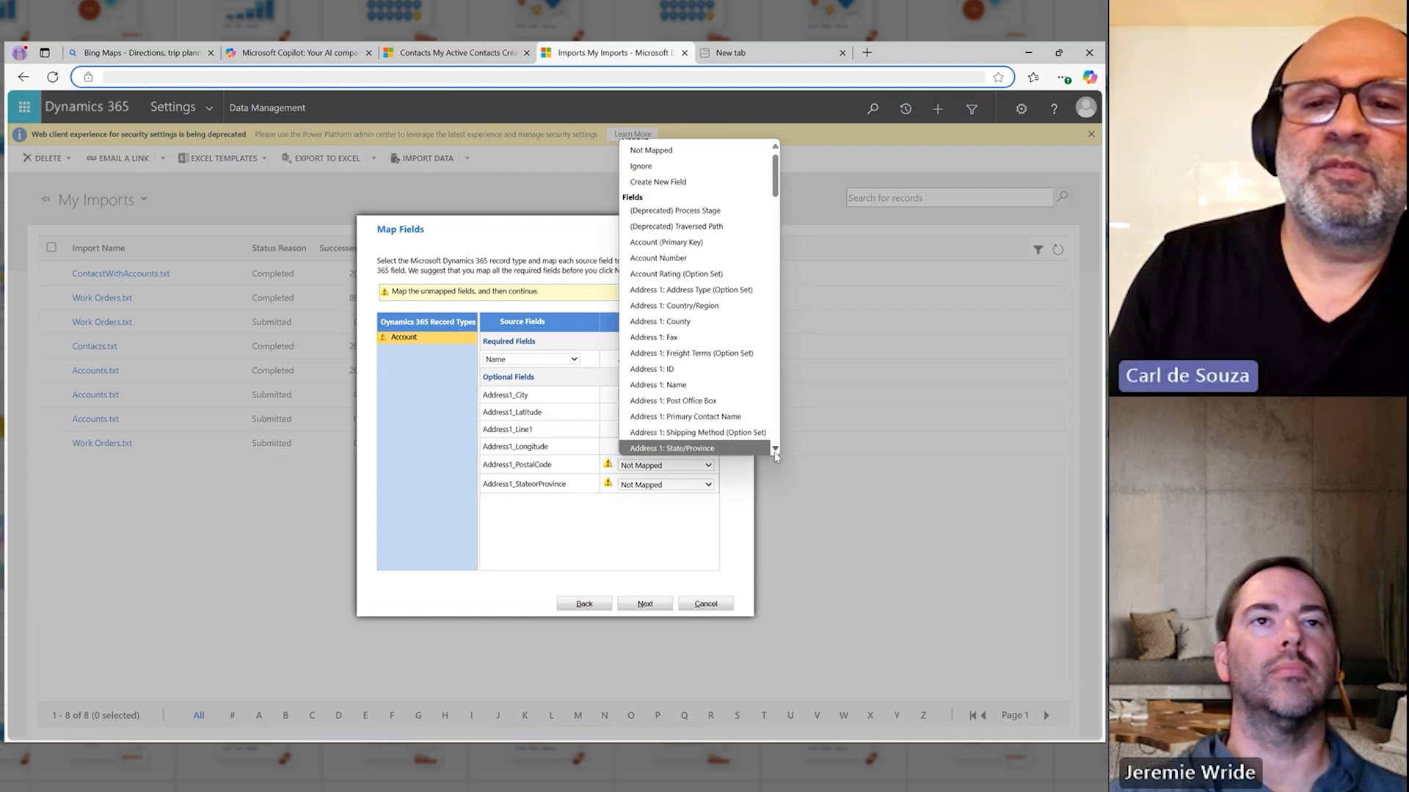
scroll(778, 453, "down", 3)
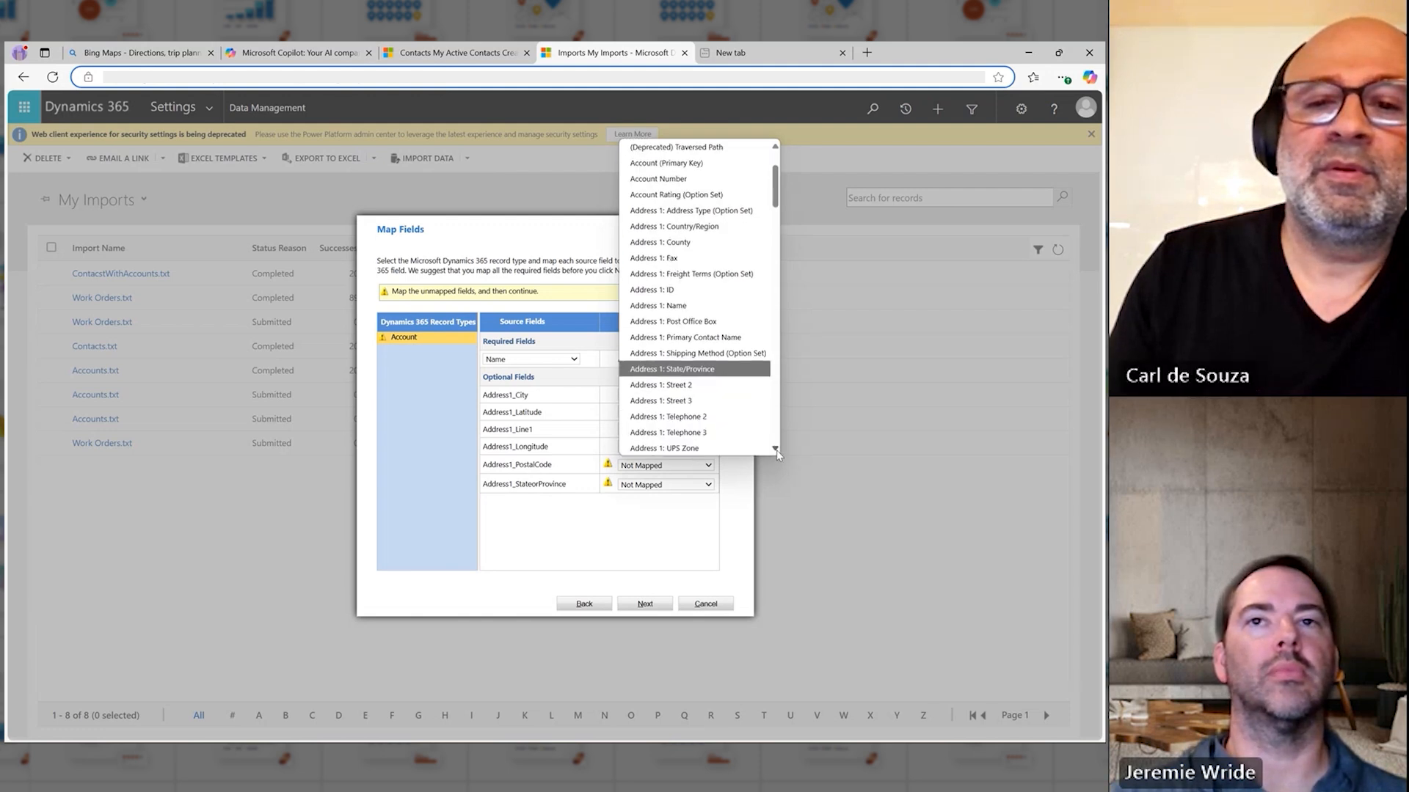
left_click(716, 431)
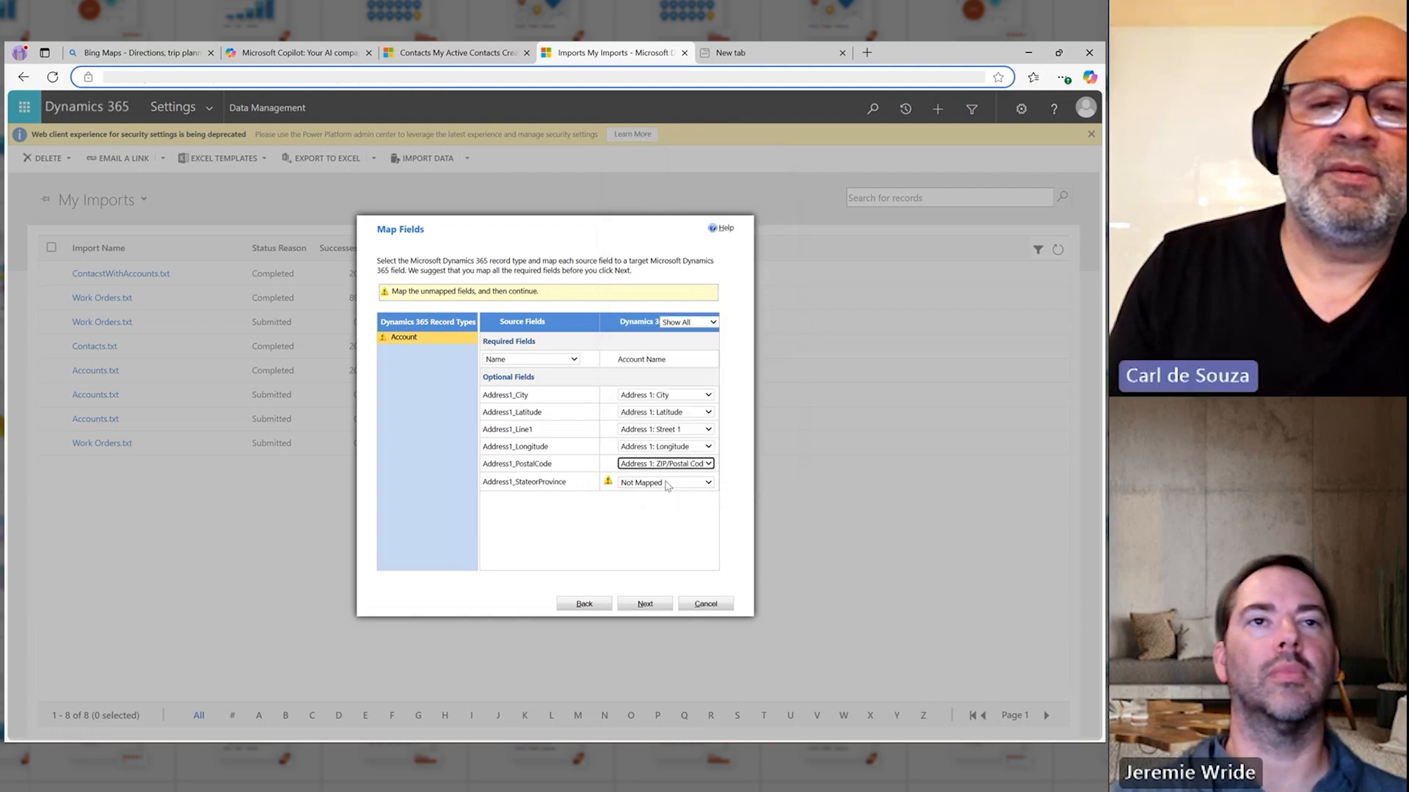
left_click(666, 484)
scroll(768, 464, "down", 1)
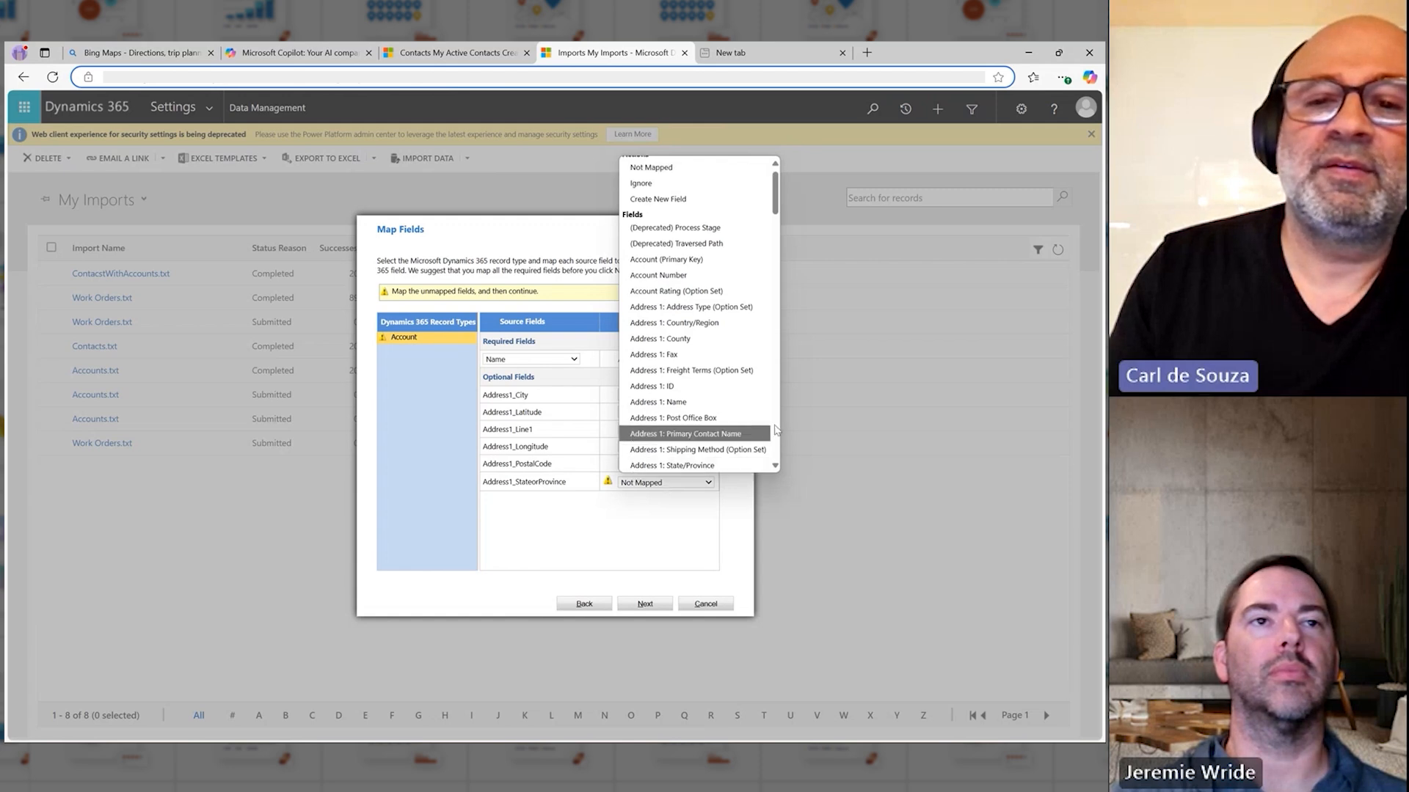
scroll(776, 430, "down", 5)
left_click(710, 189)
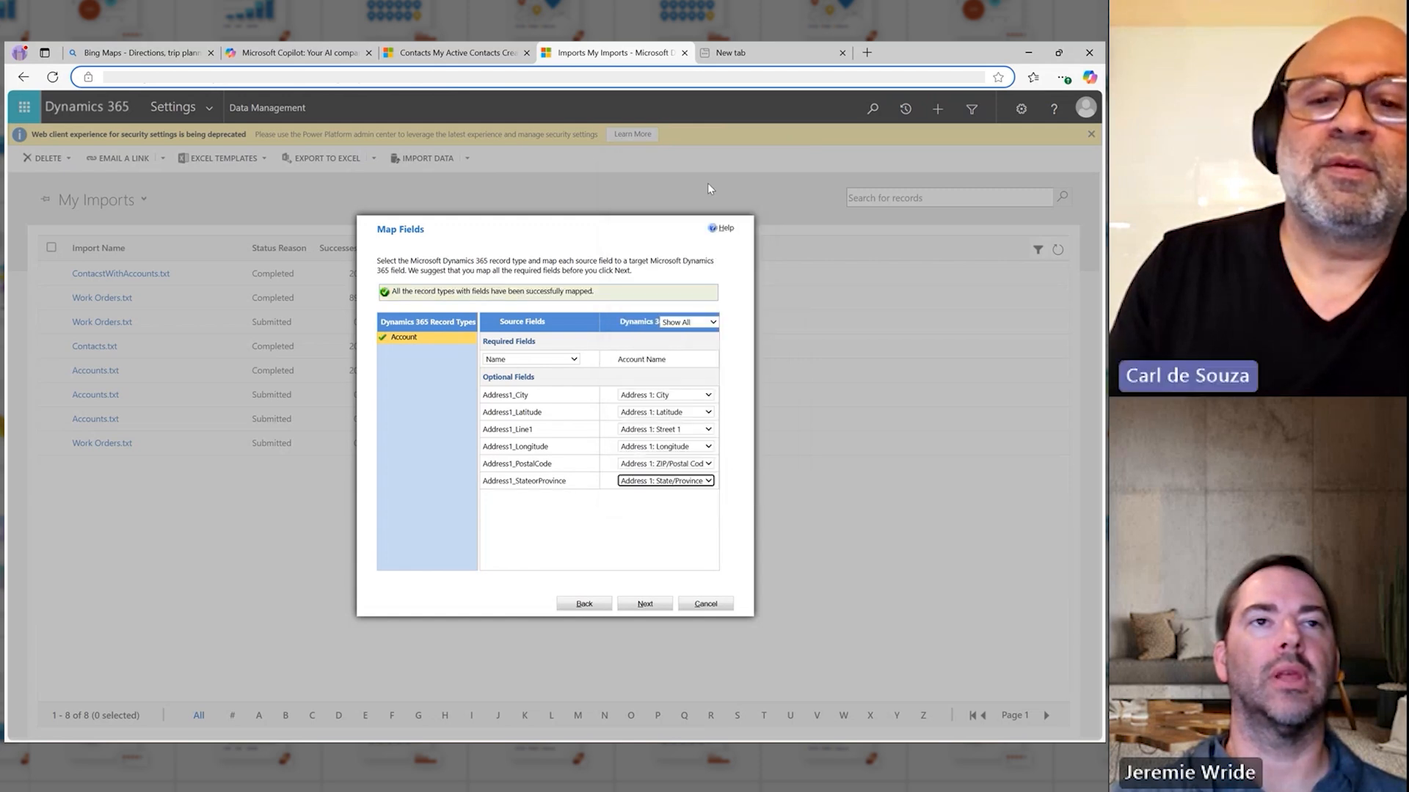
left_click(645, 523)
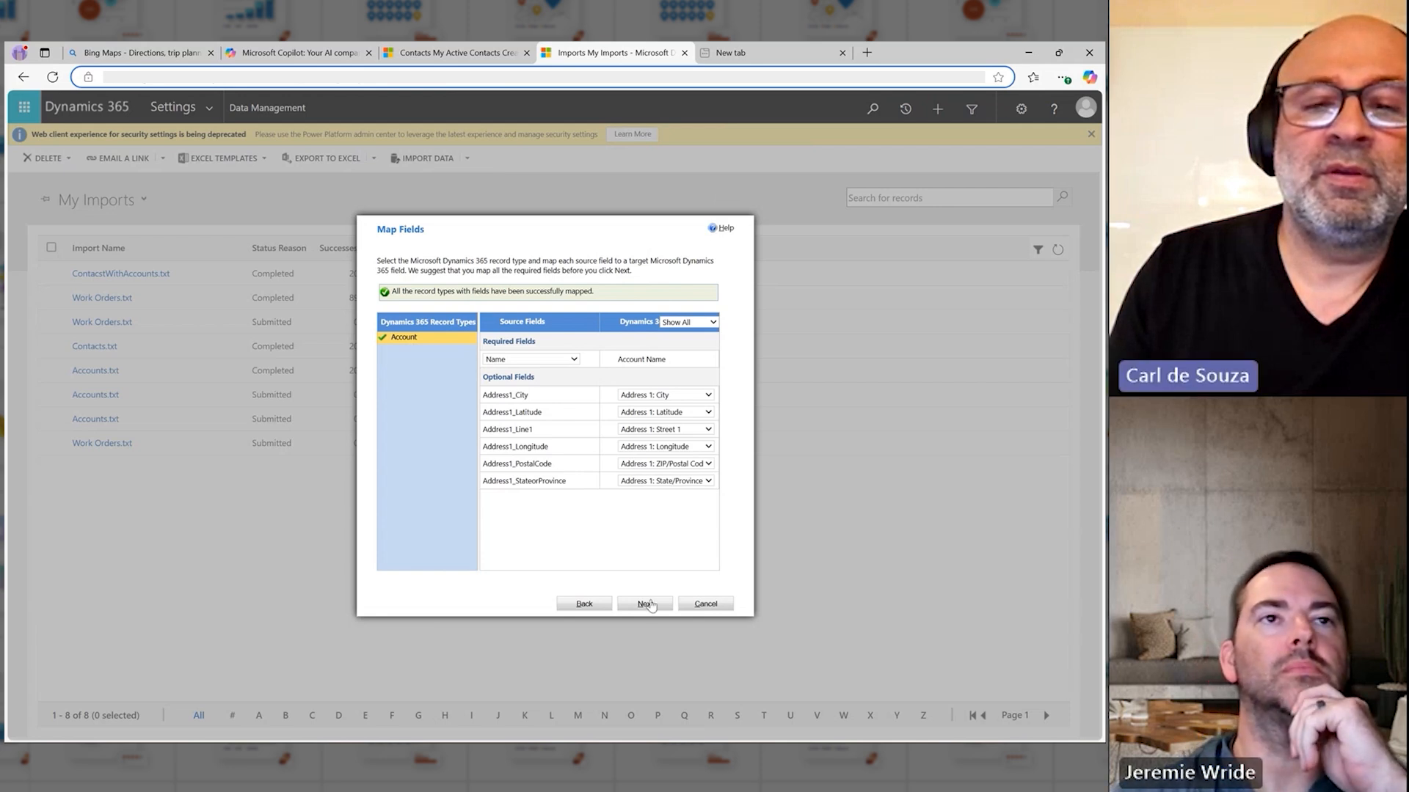
Step: Accept the account field mapping, submit the import with the default settings and duplicates not allowed, and finish the wizard
left_click(649, 605)
left_click(650, 604)
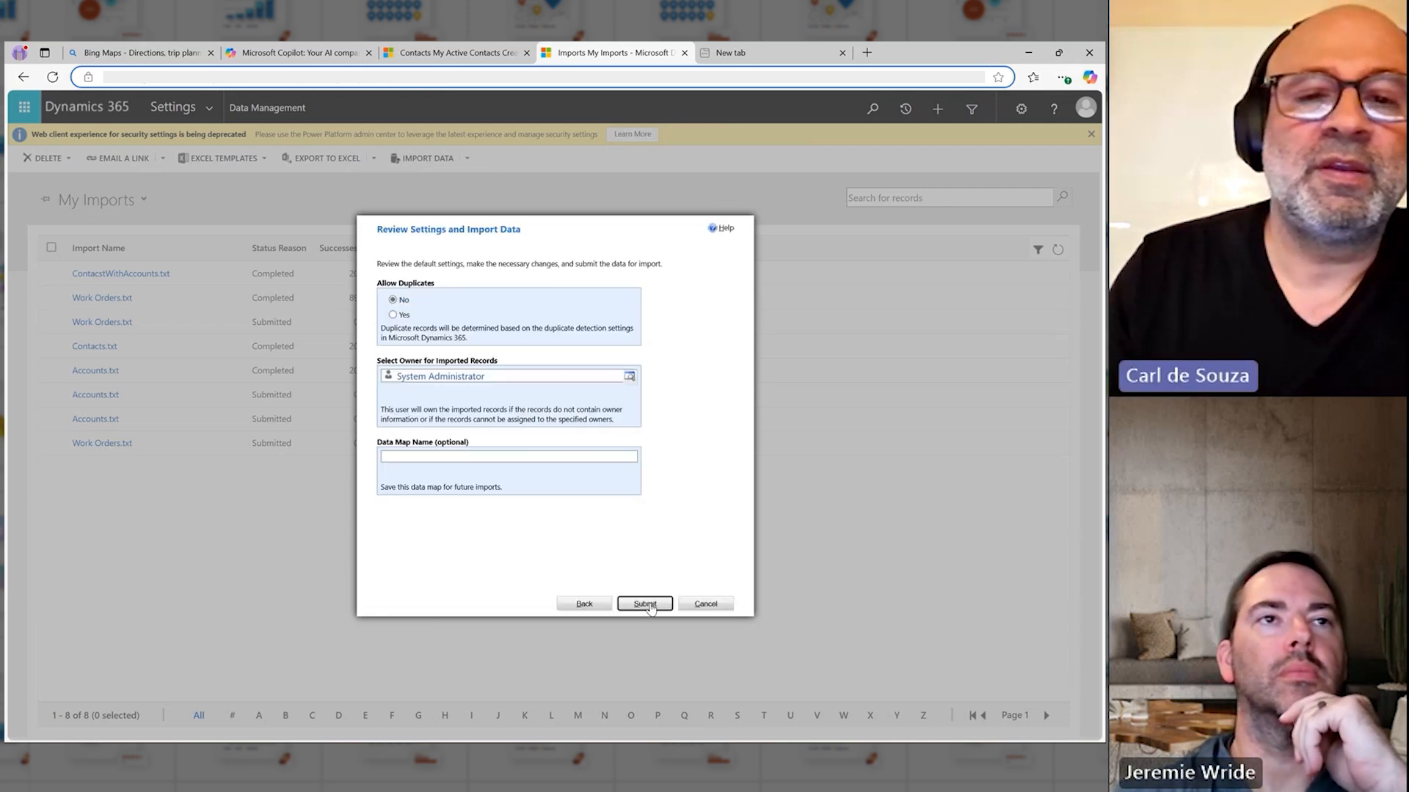
left_click(645, 605)
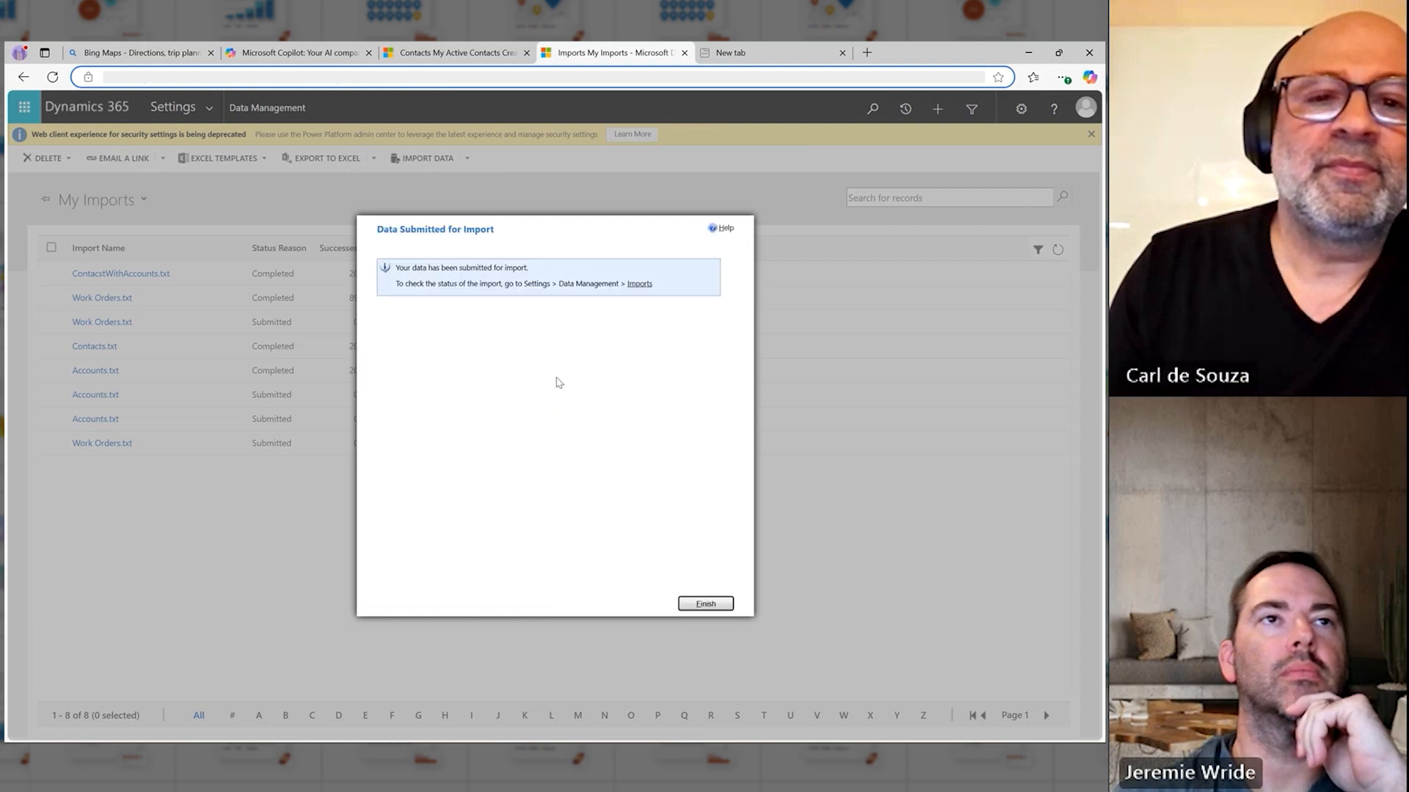
left_click(704, 603)
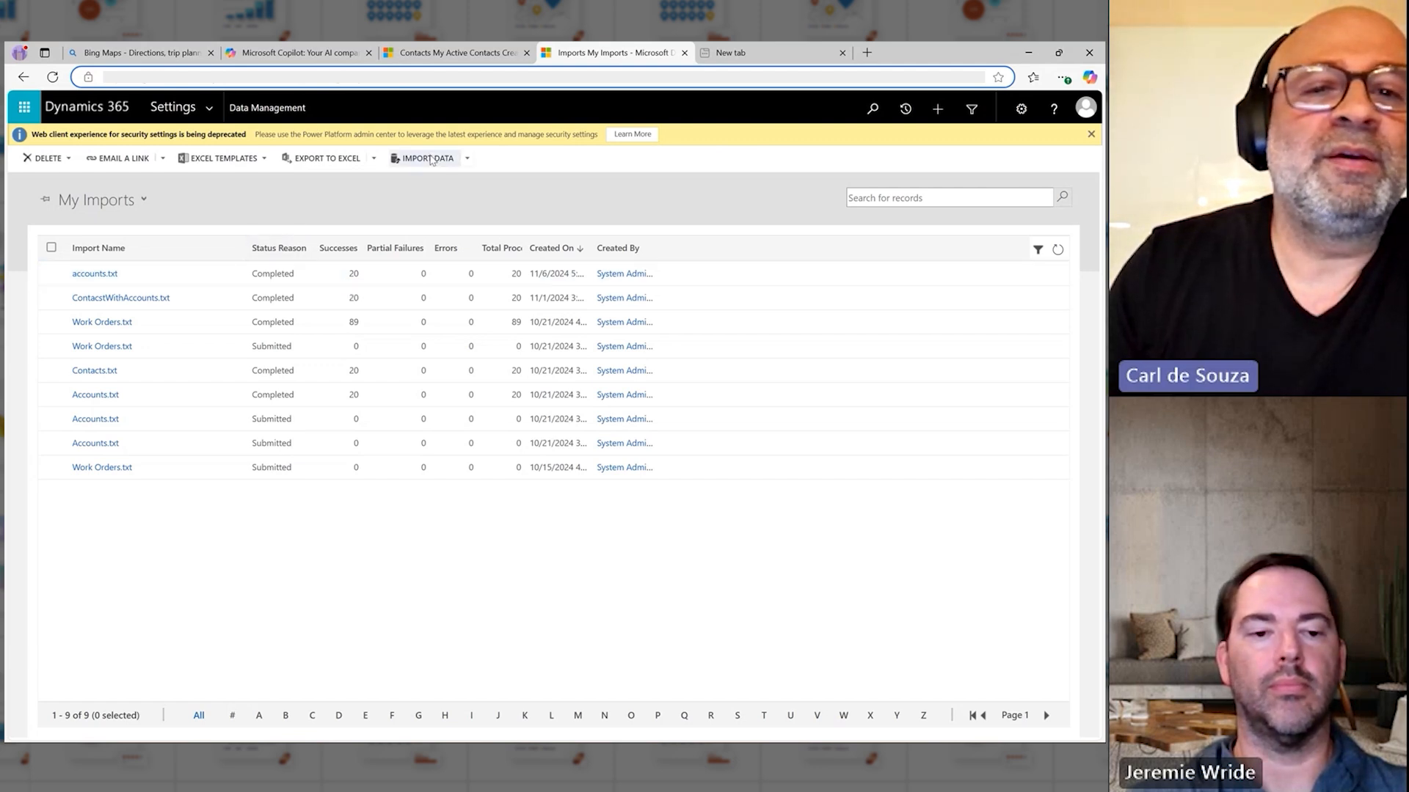
Step: Start another data import with contacts.txt, accepting the file upload summary and the preselected data map
left_click(433, 159)
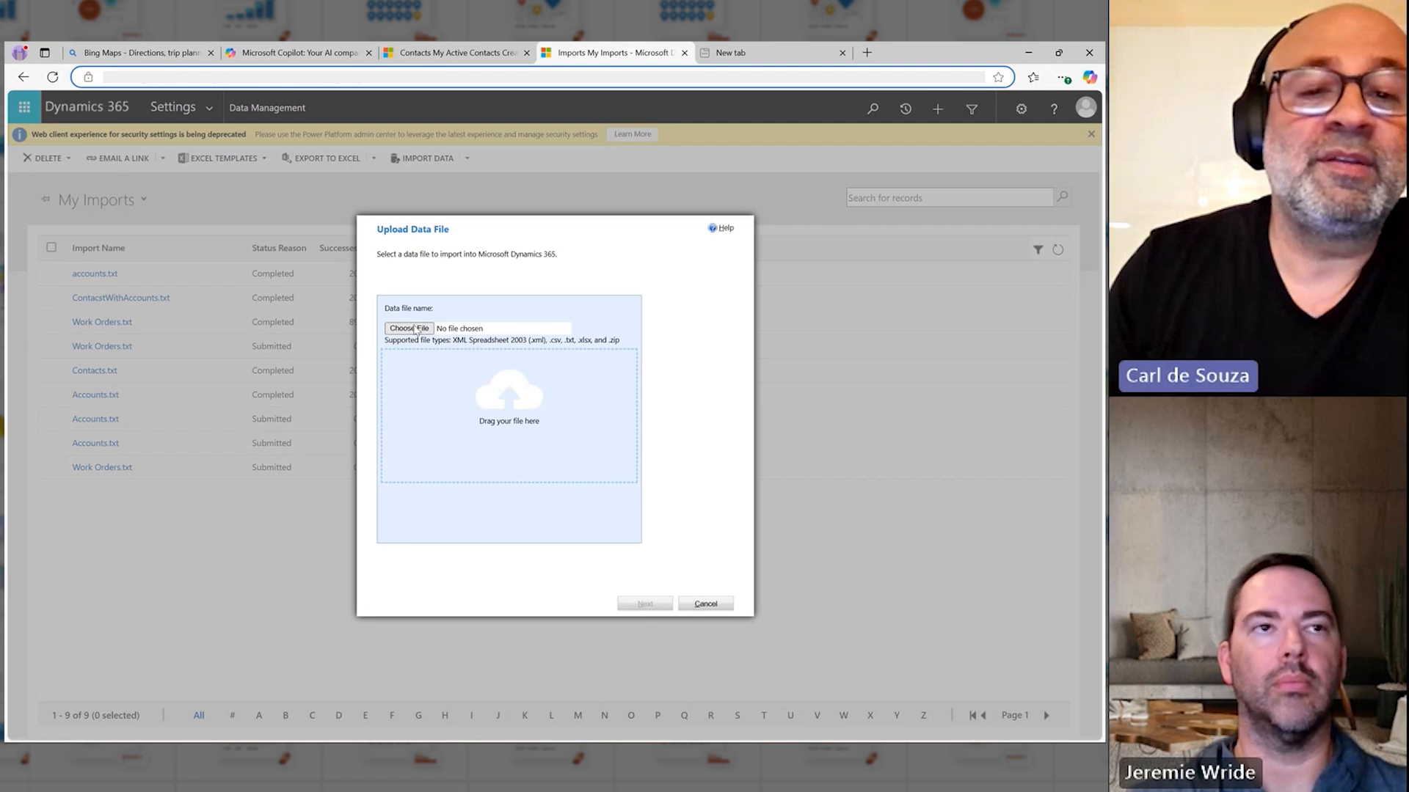
left_click(414, 330)
double_click(216, 181)
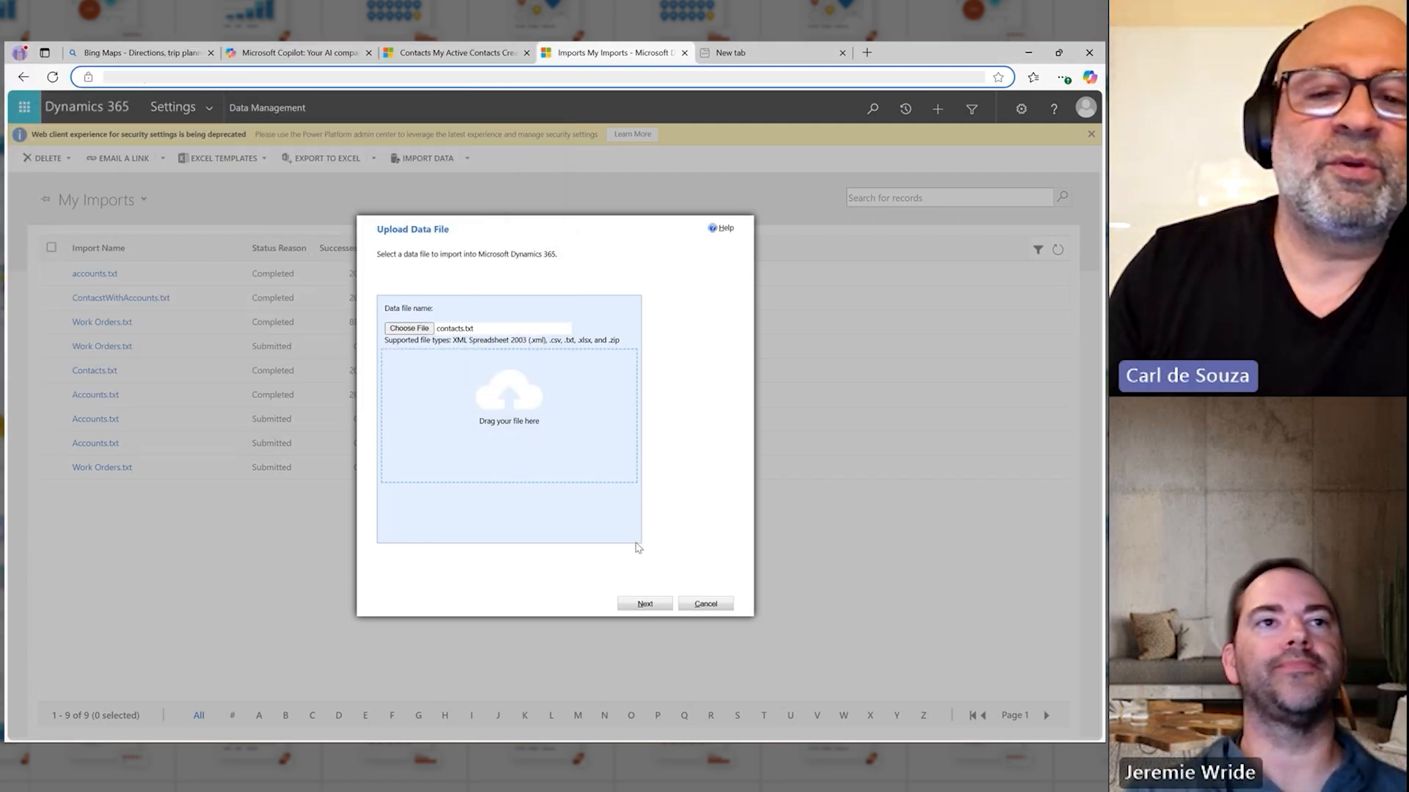
left_click(645, 606)
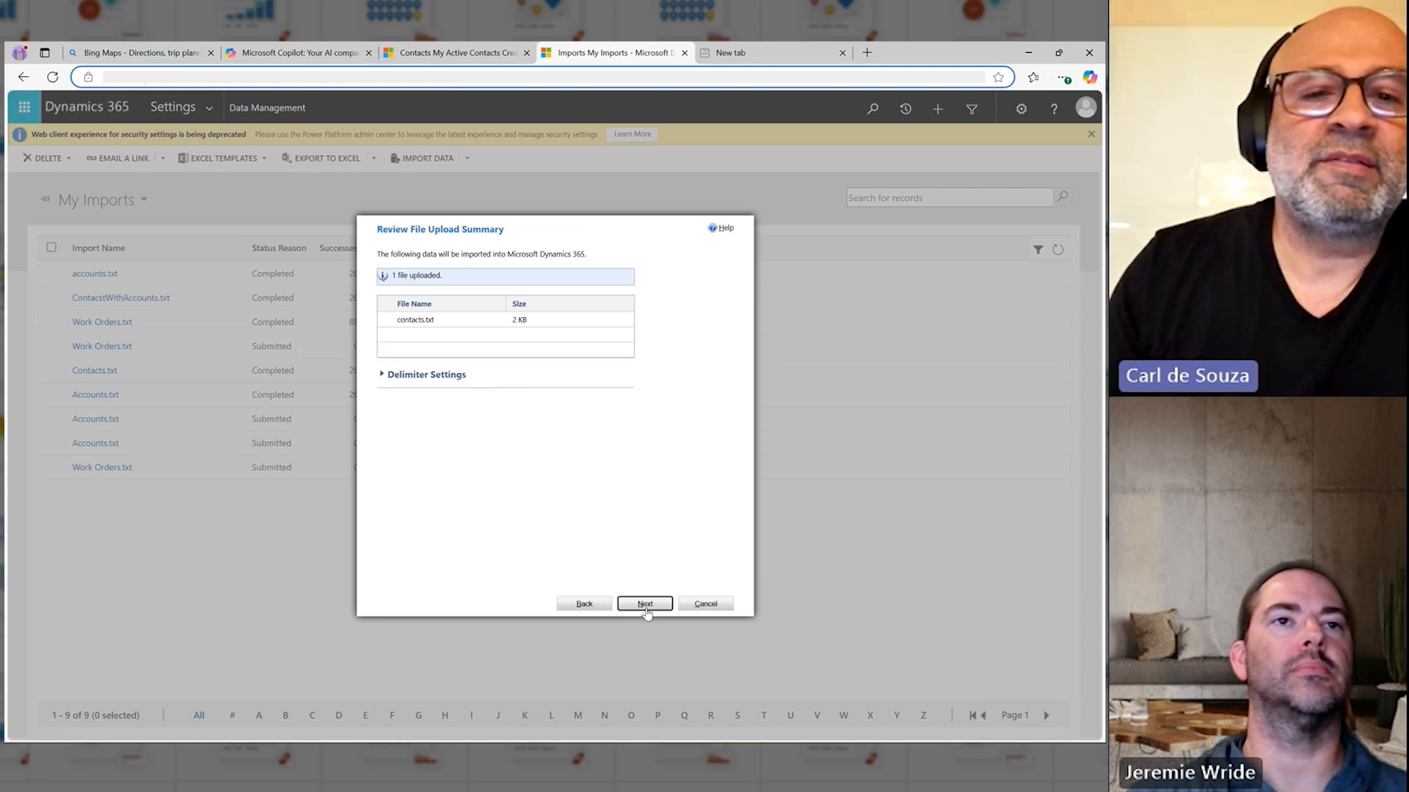
left_click(646, 605)
left_click(645, 604)
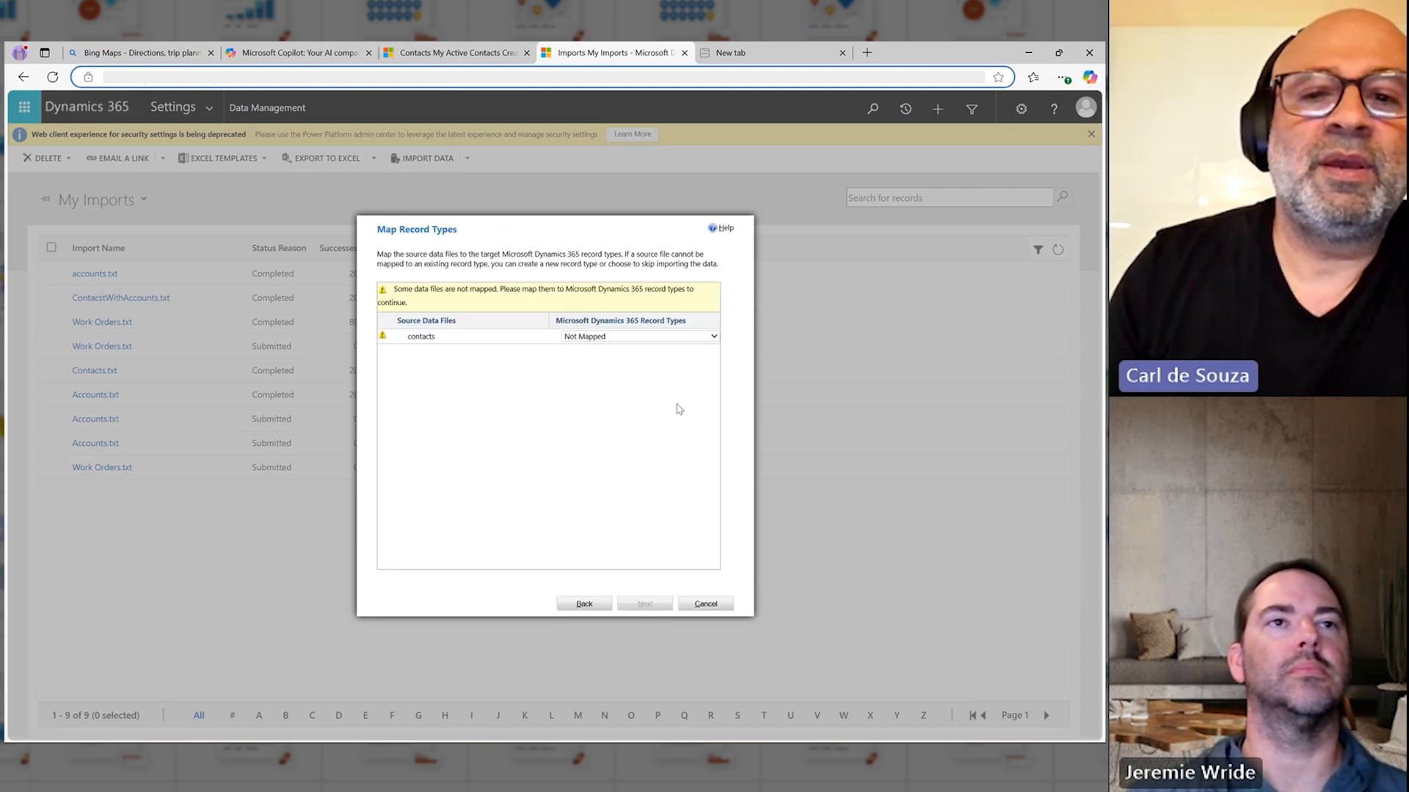
Step: Map the contacts file to the Contact record type and continue to the field mapping
left_click(646, 337)
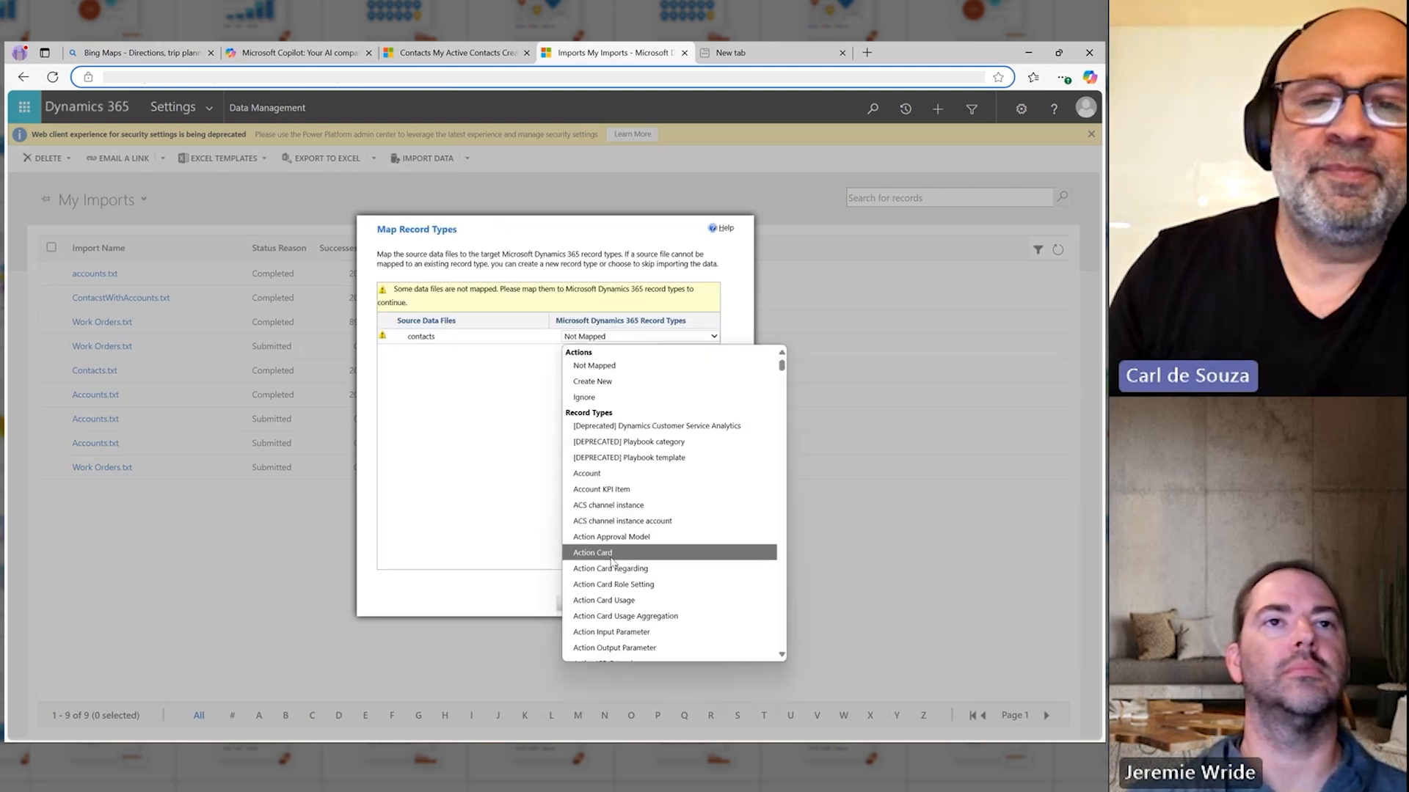
type("contact")
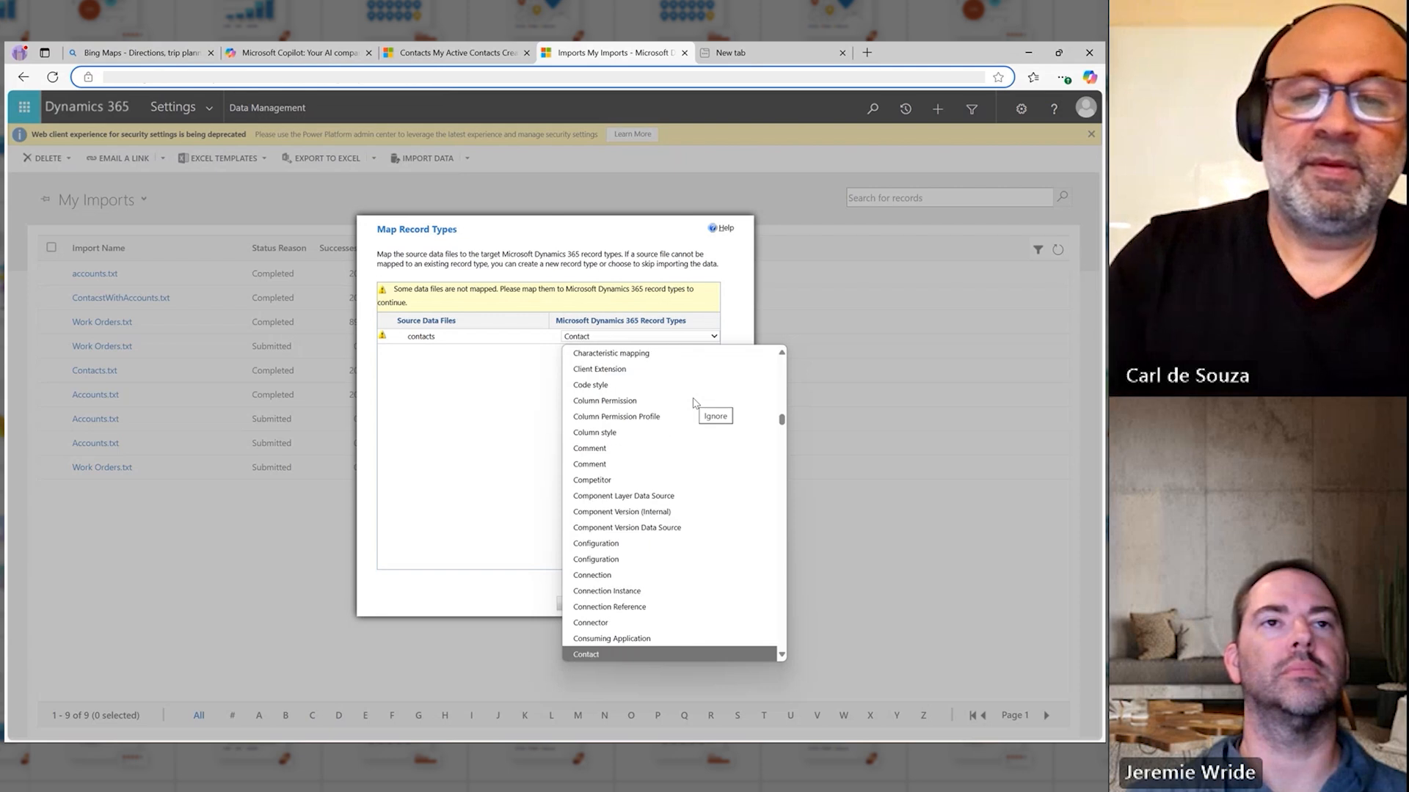
left_click(628, 655)
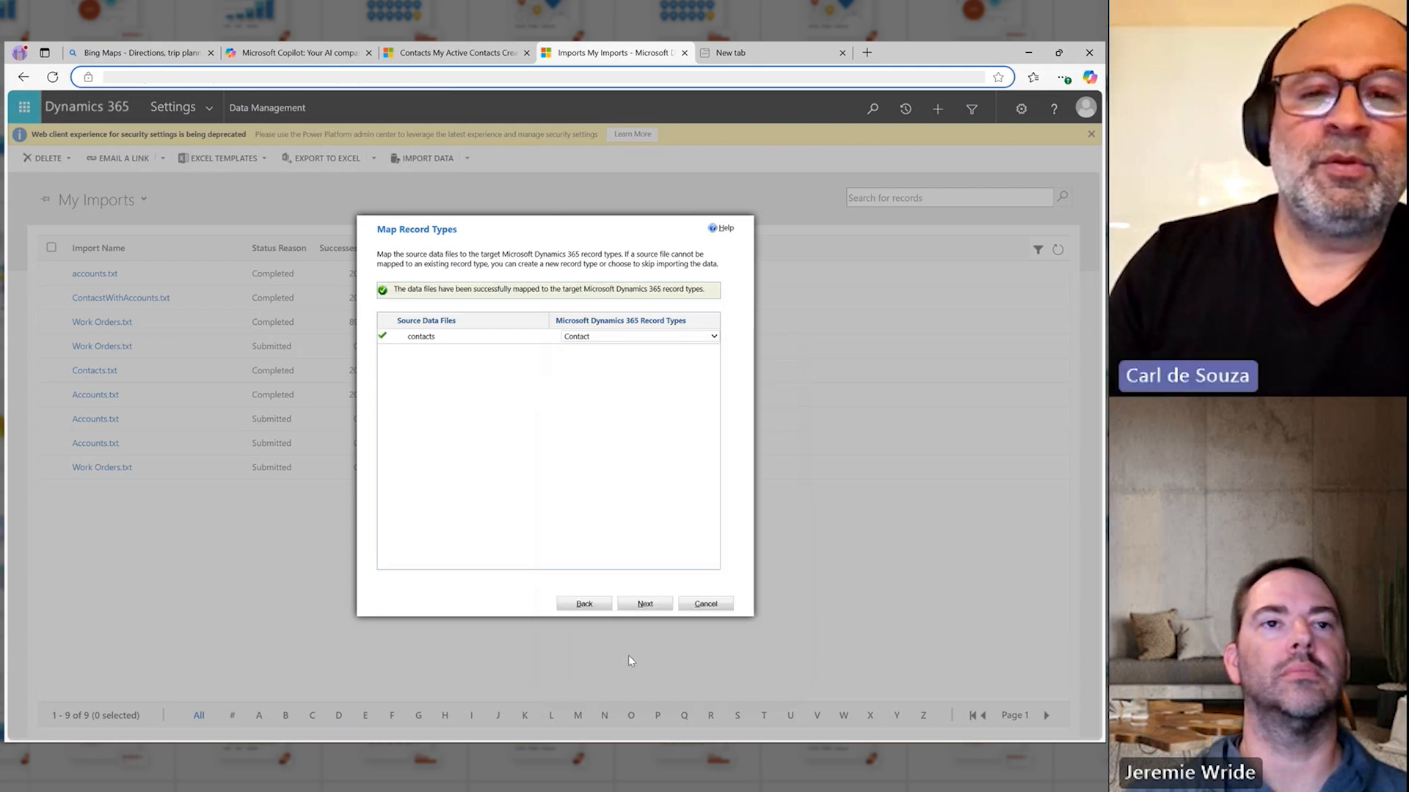
left_click(651, 604)
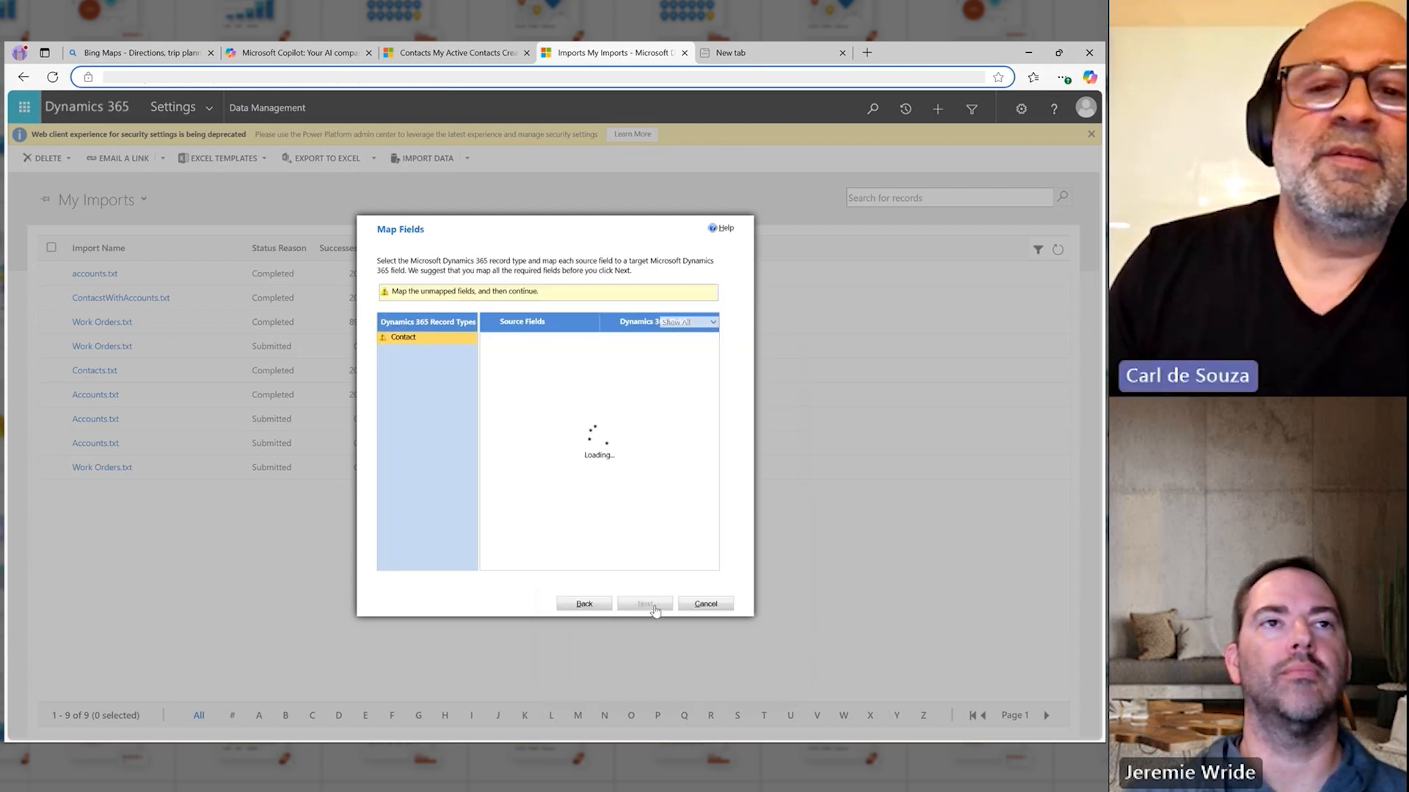
Step: Map the source fields LastName to Last Name, Address1_City to Address 1: City, and Address1_Latitude to Address 1: Latitude
left_click(574, 360)
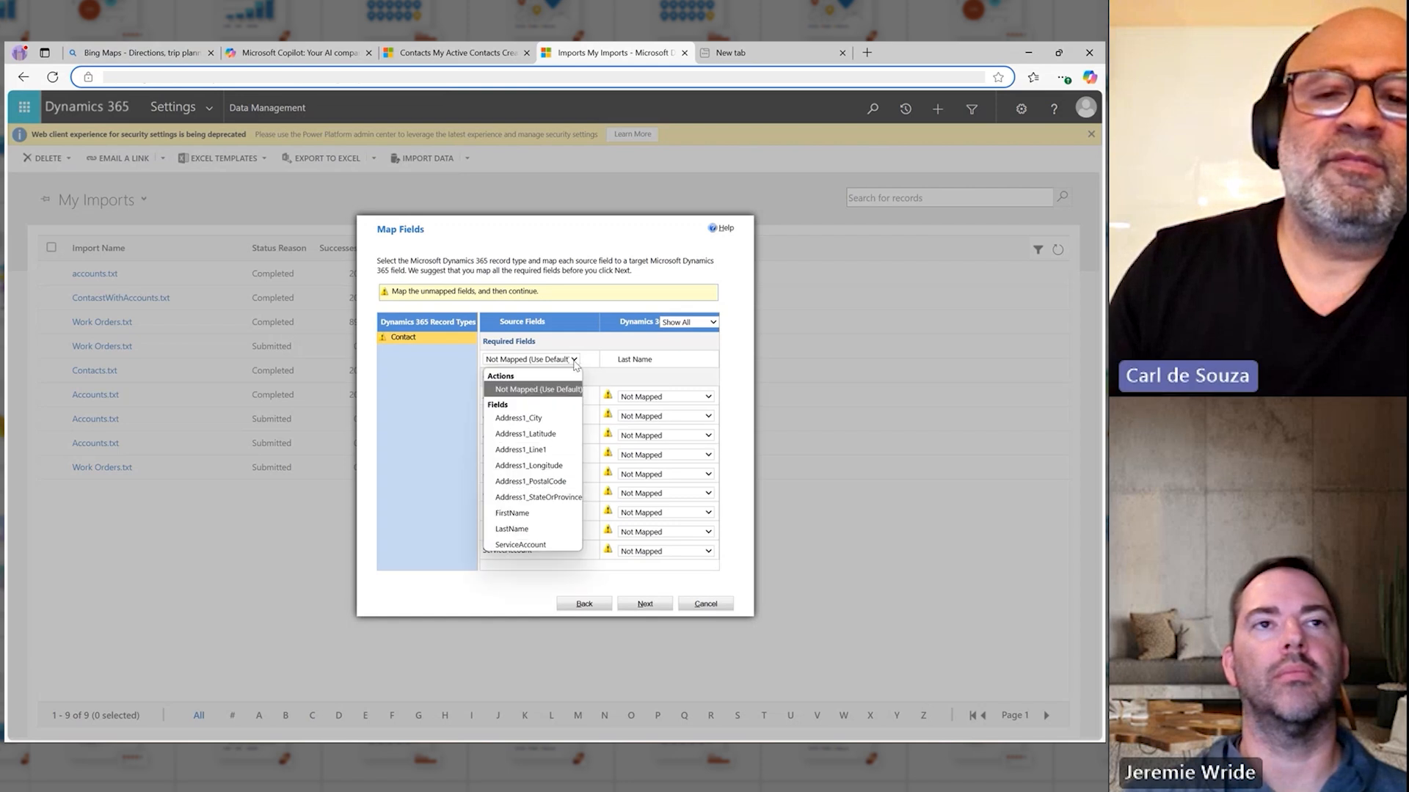
left_click(524, 532)
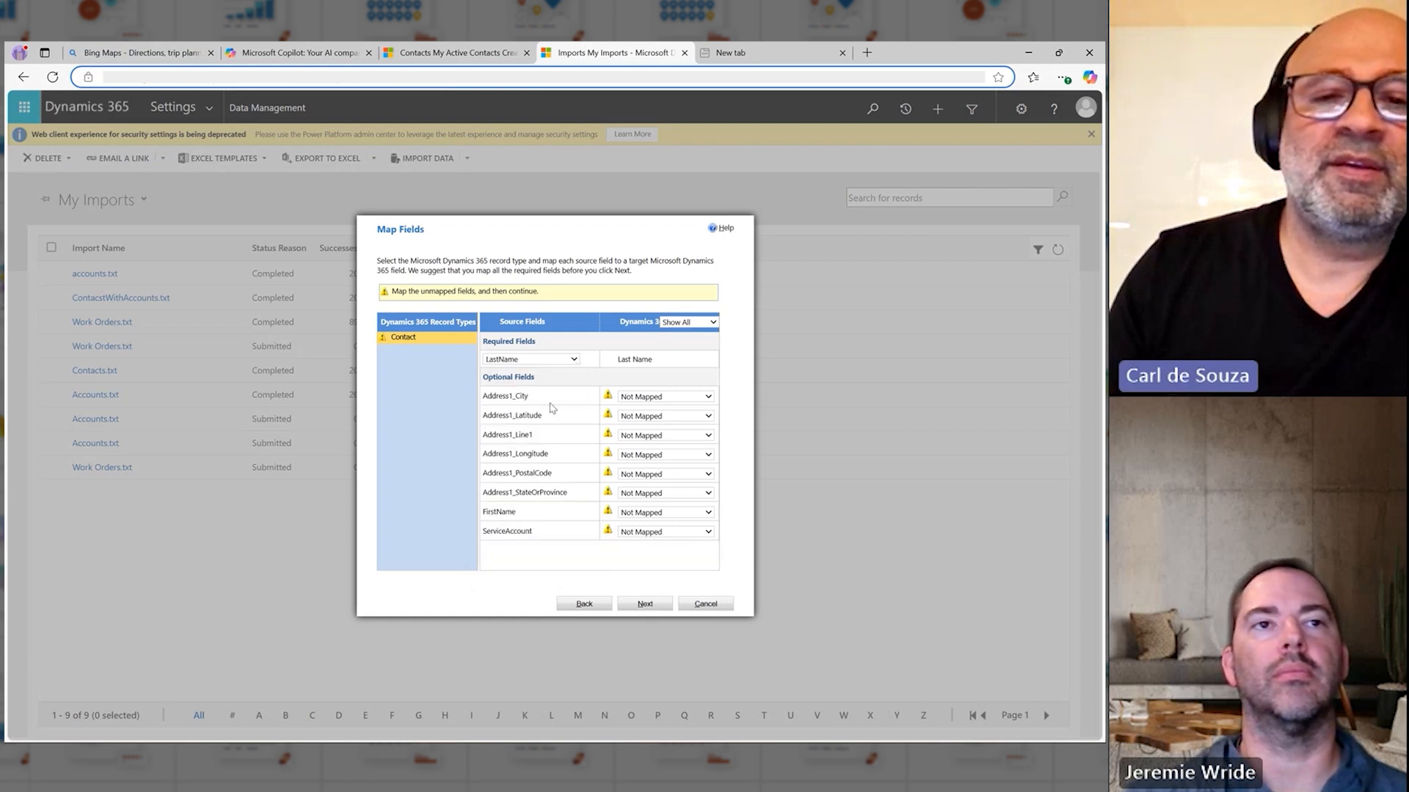
left_click(664, 397)
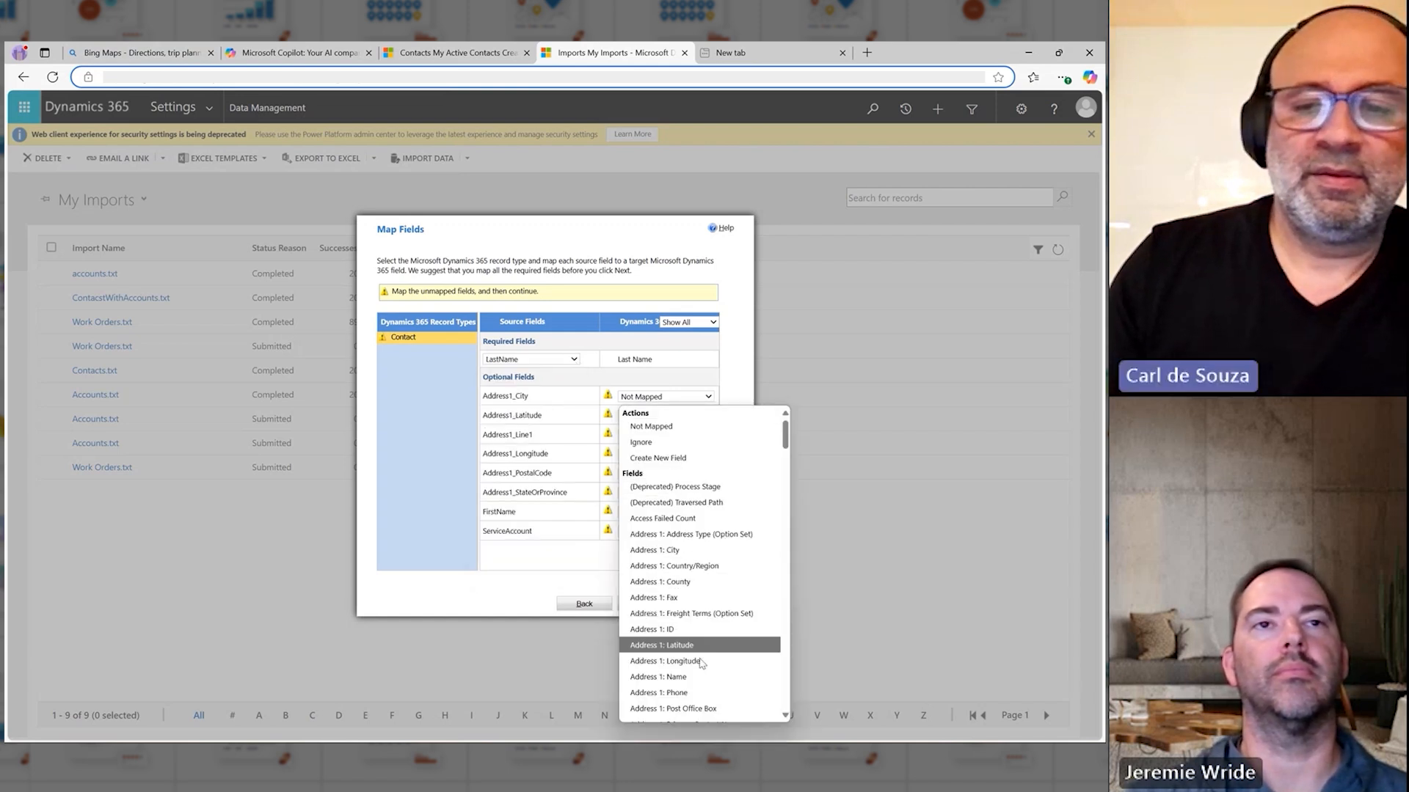
left_click(706, 554)
left_click(657, 415)
left_click(682, 650)
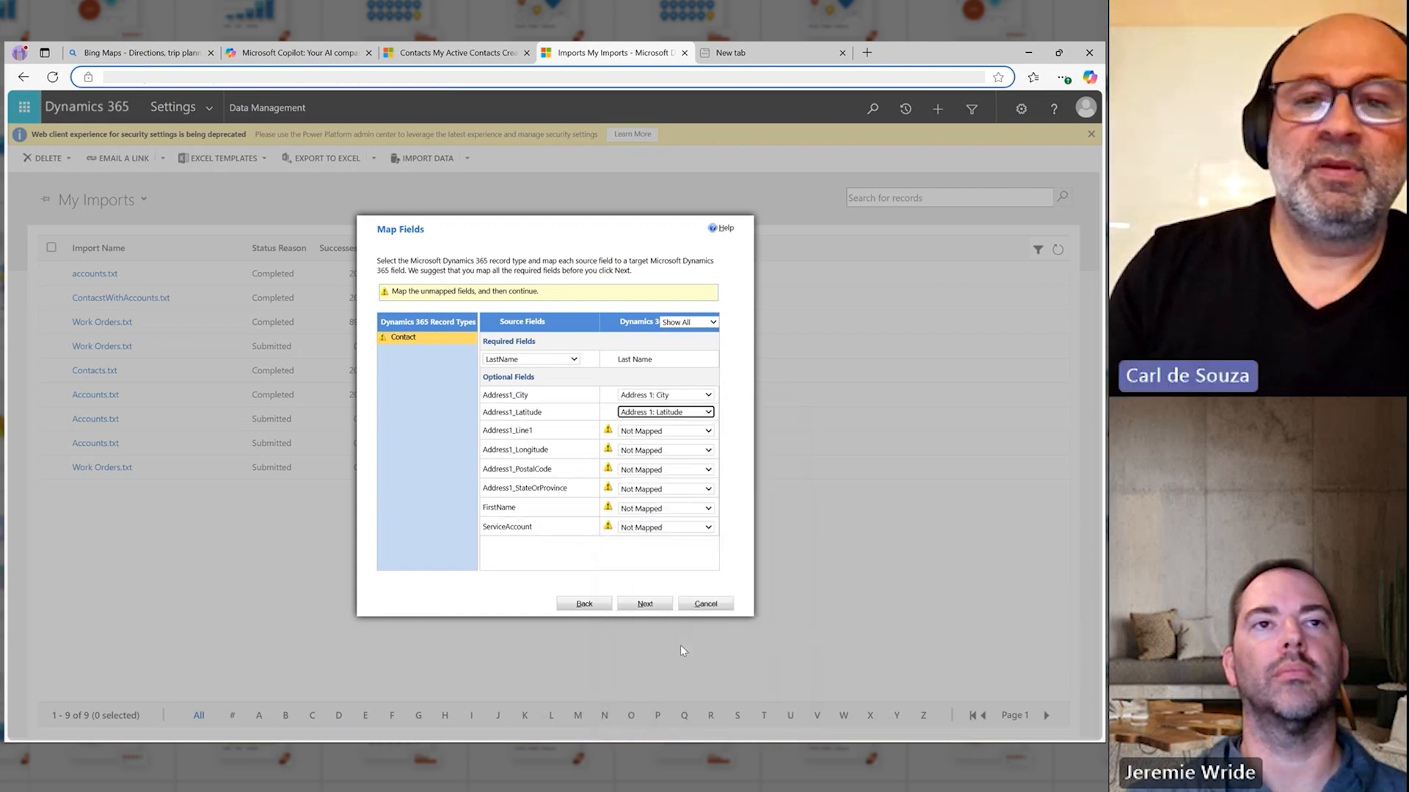
Step: Map Address1_Longitude to Address 1: Longitude and Address1_Line1 to Address 1: Street 1 for the Contact record type
left_click(648, 452)
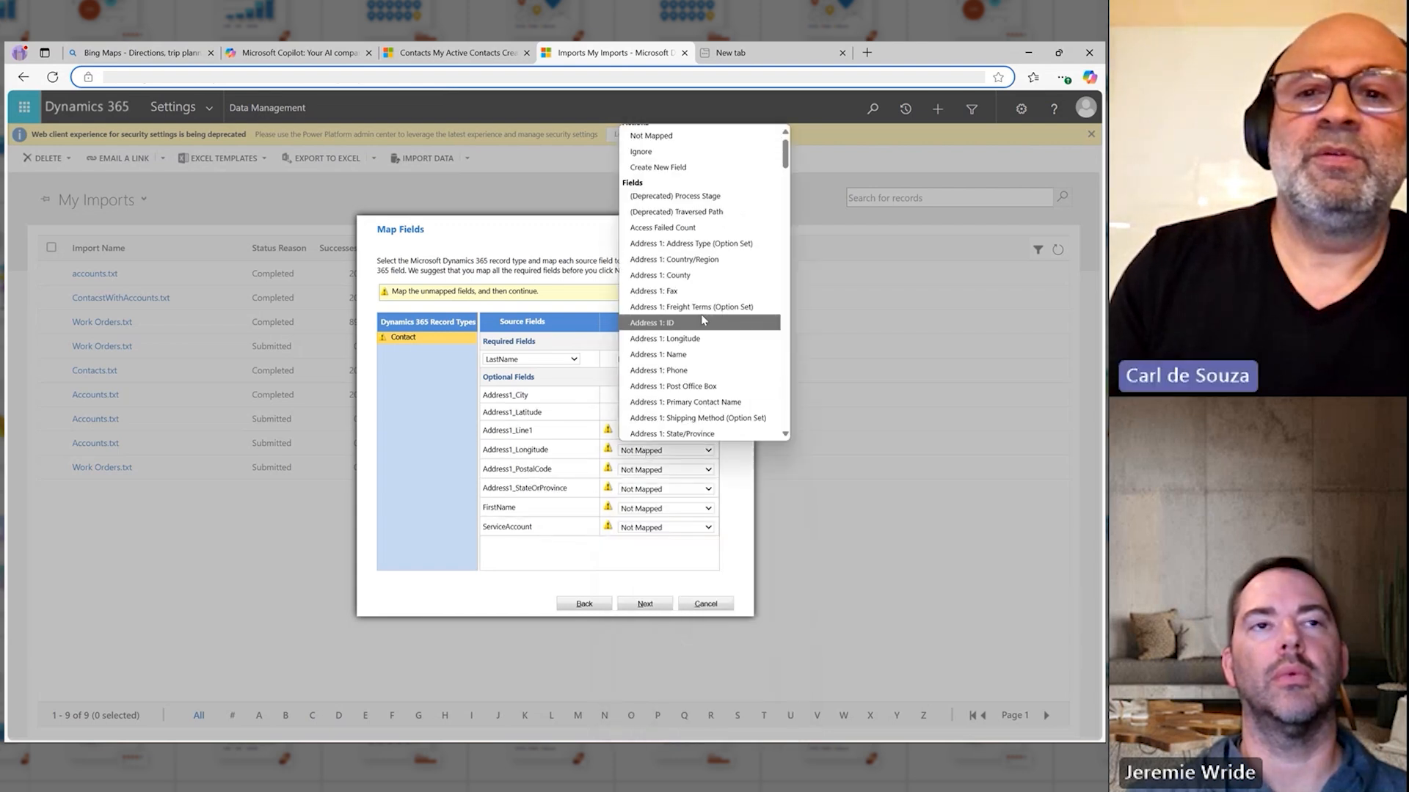
left_click(689, 337)
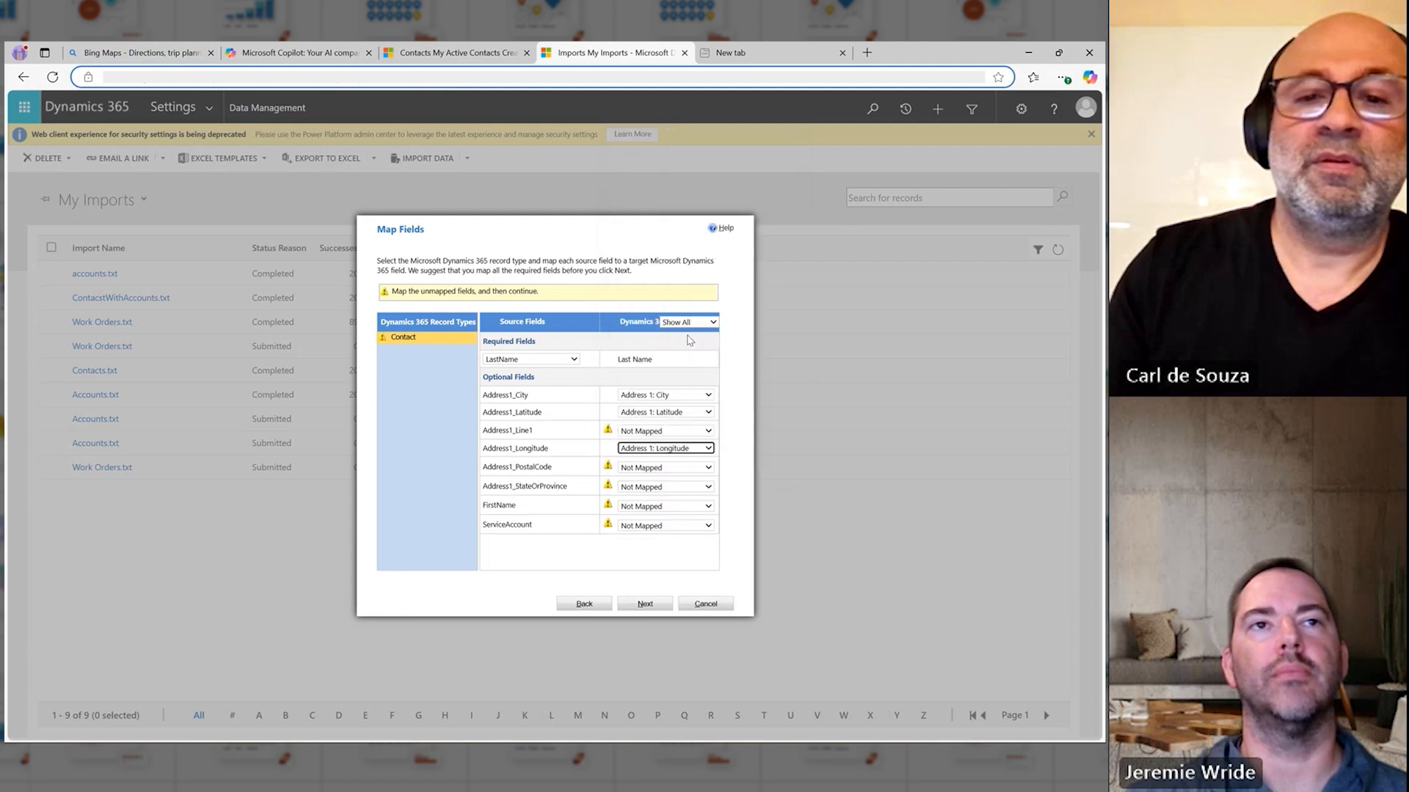
left_click(659, 430)
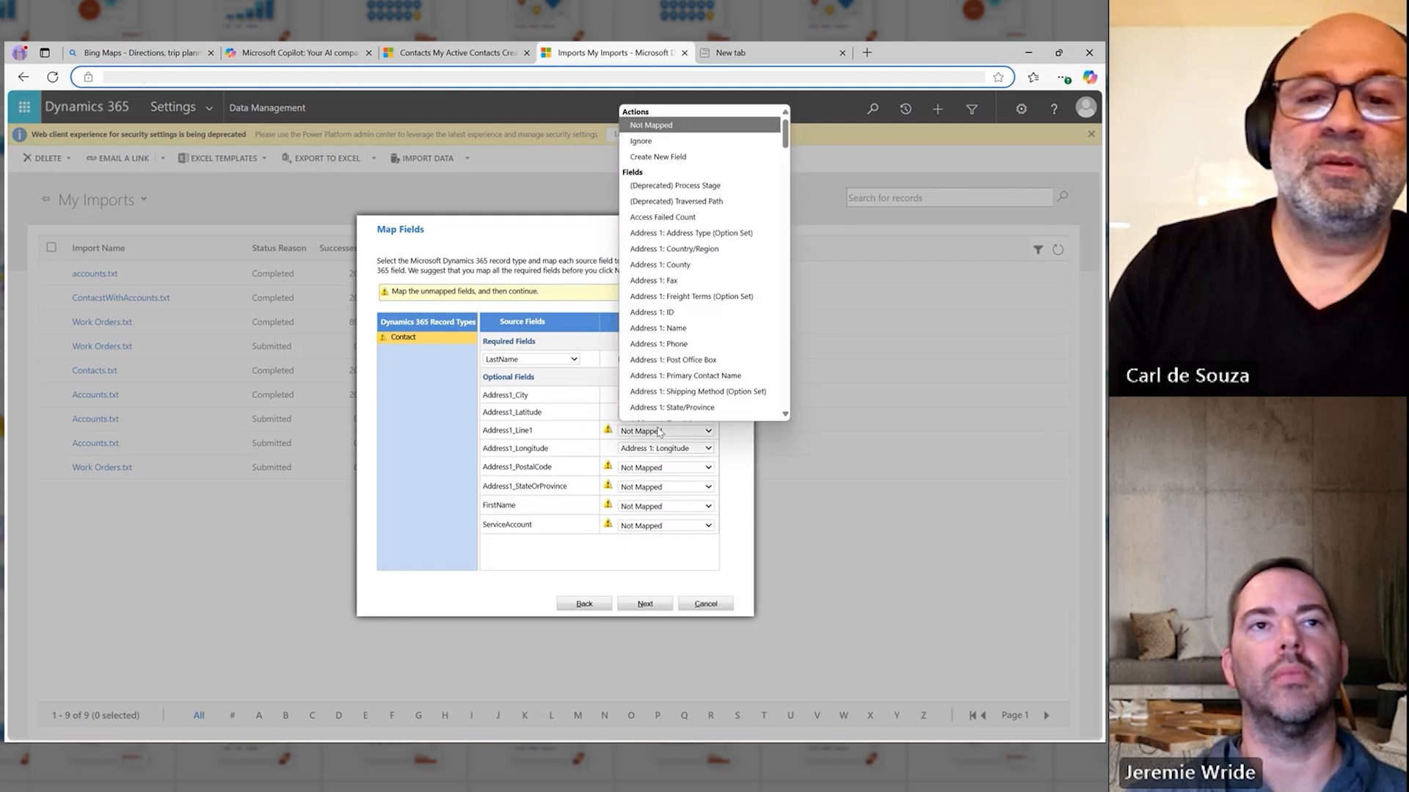
left_click(709, 405)
Step: Map Address1_PostalCode to Address 1: ZIP/Postal Code and Address1_StateOrProvince to Address 1: State/Province for the Contact record type
left_click(644, 467)
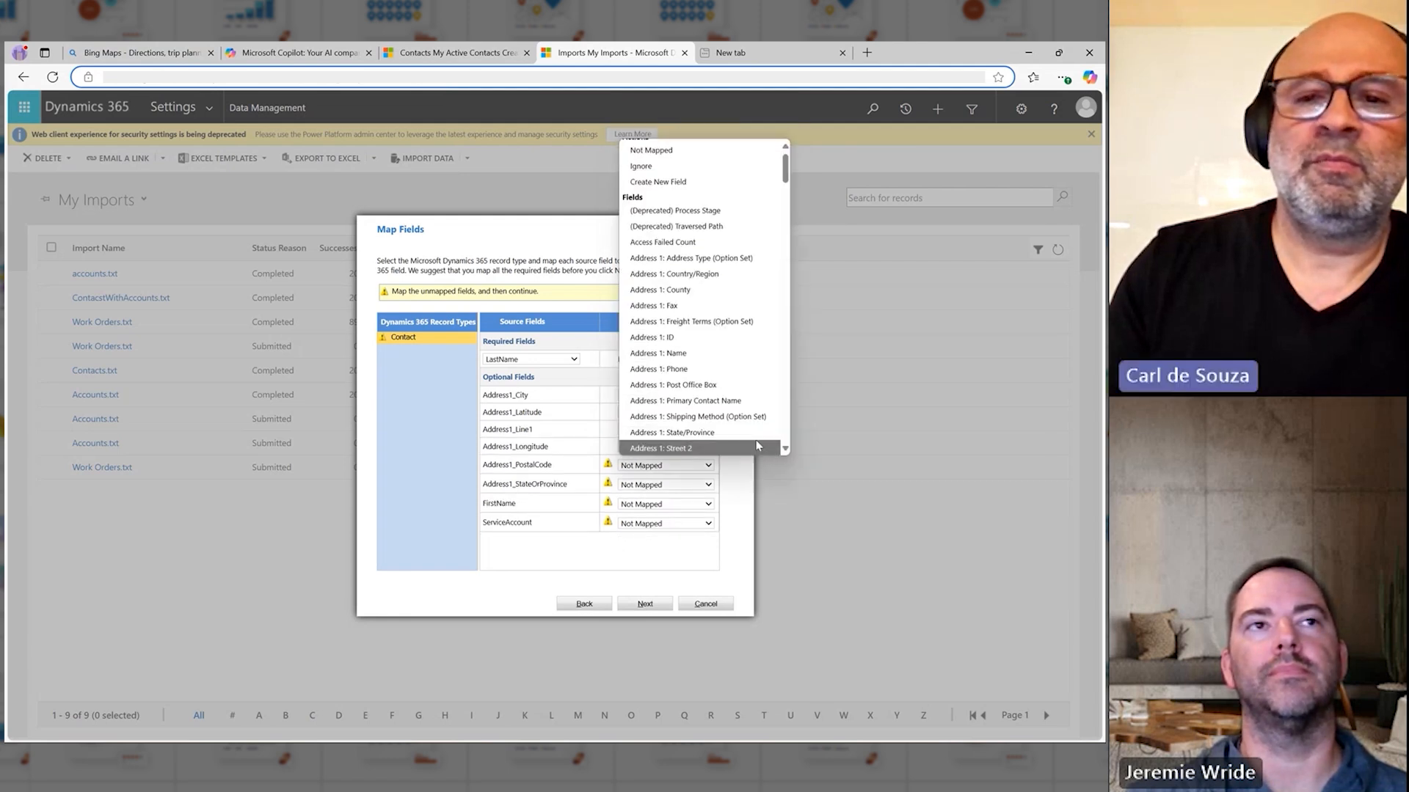
scroll(712, 427, "down", 3)
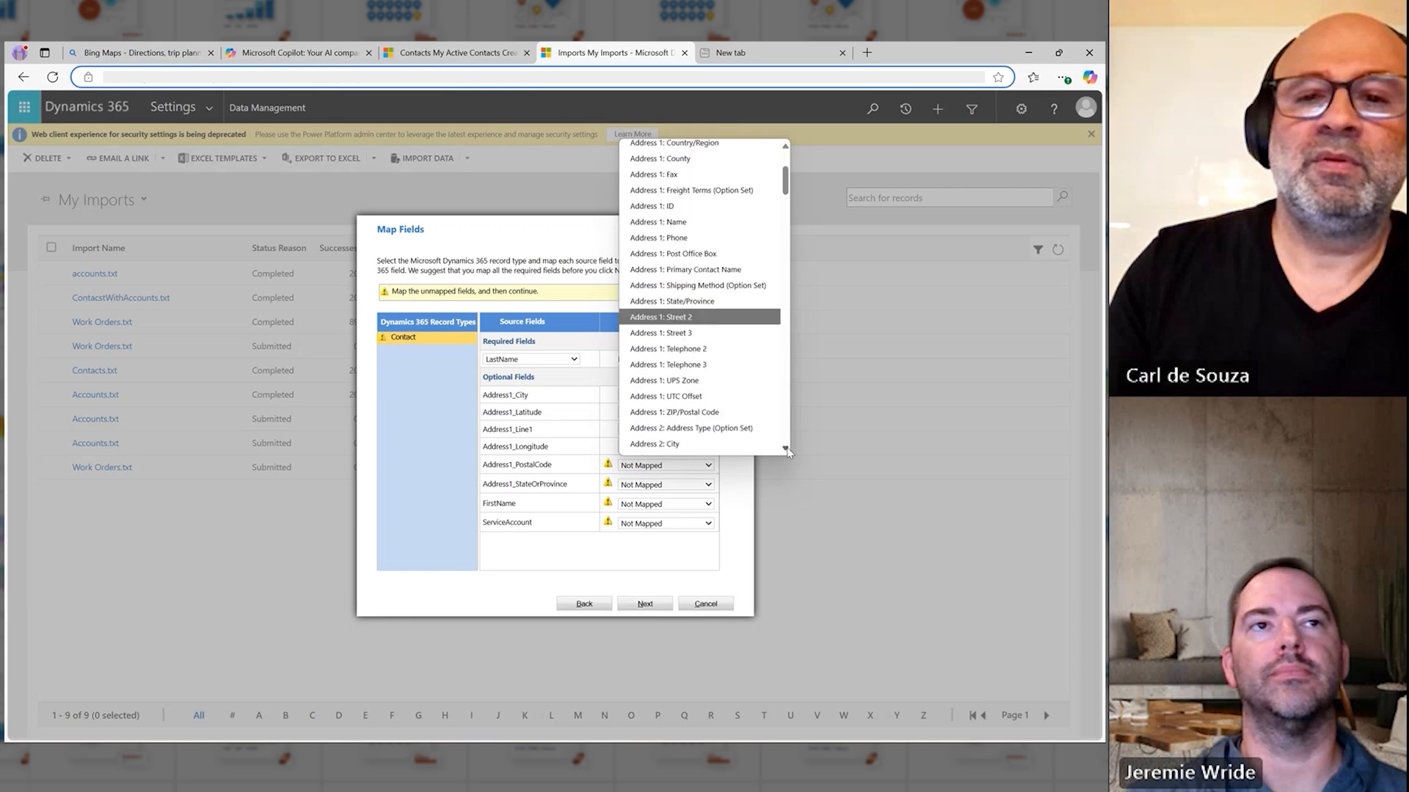
left_click(709, 412)
left_click(654, 486)
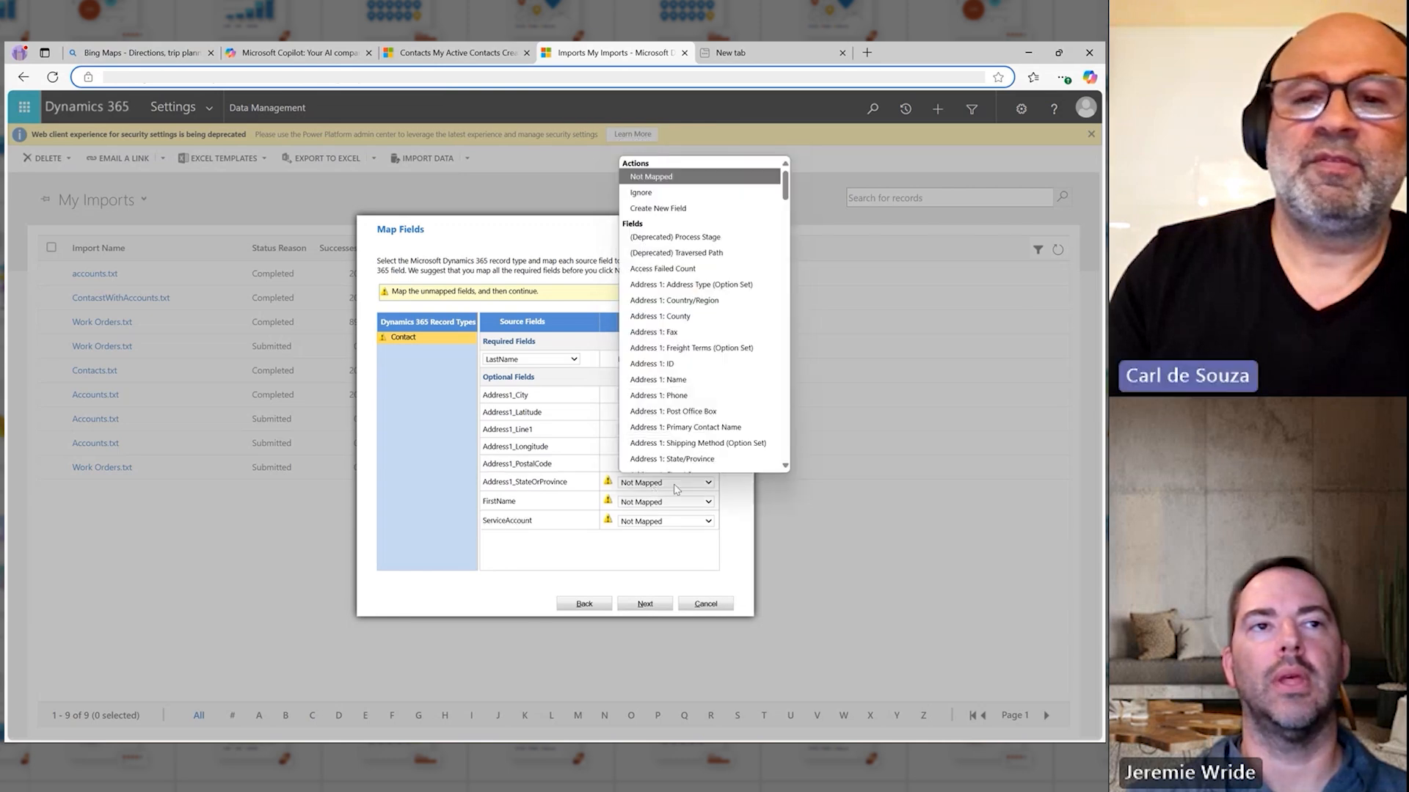
scroll(678, 490, "down", 2)
left_click(668, 470)
Step: Map the source field FirstName to First Name for the Contact record type
left_click(667, 500)
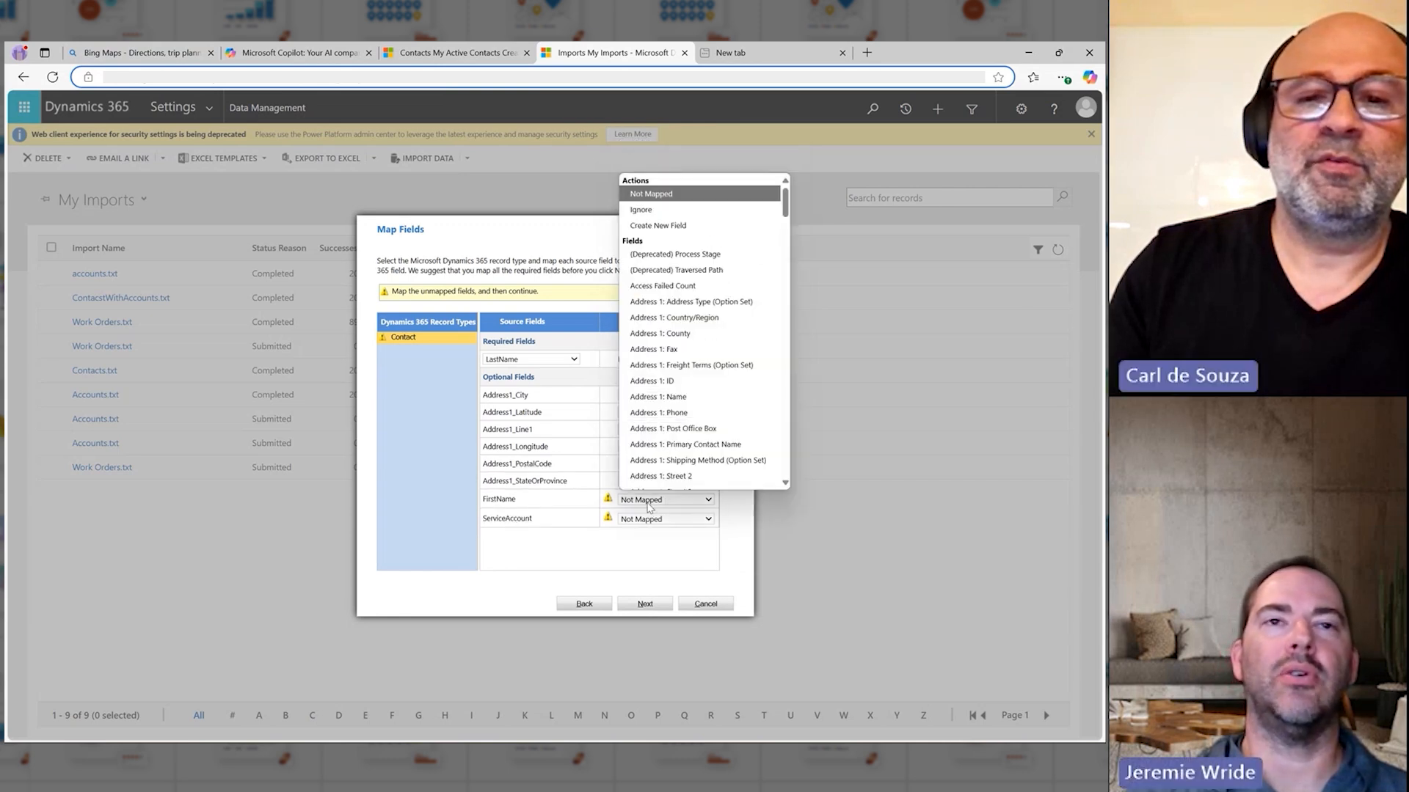
scroll(697, 455, "down", 1)
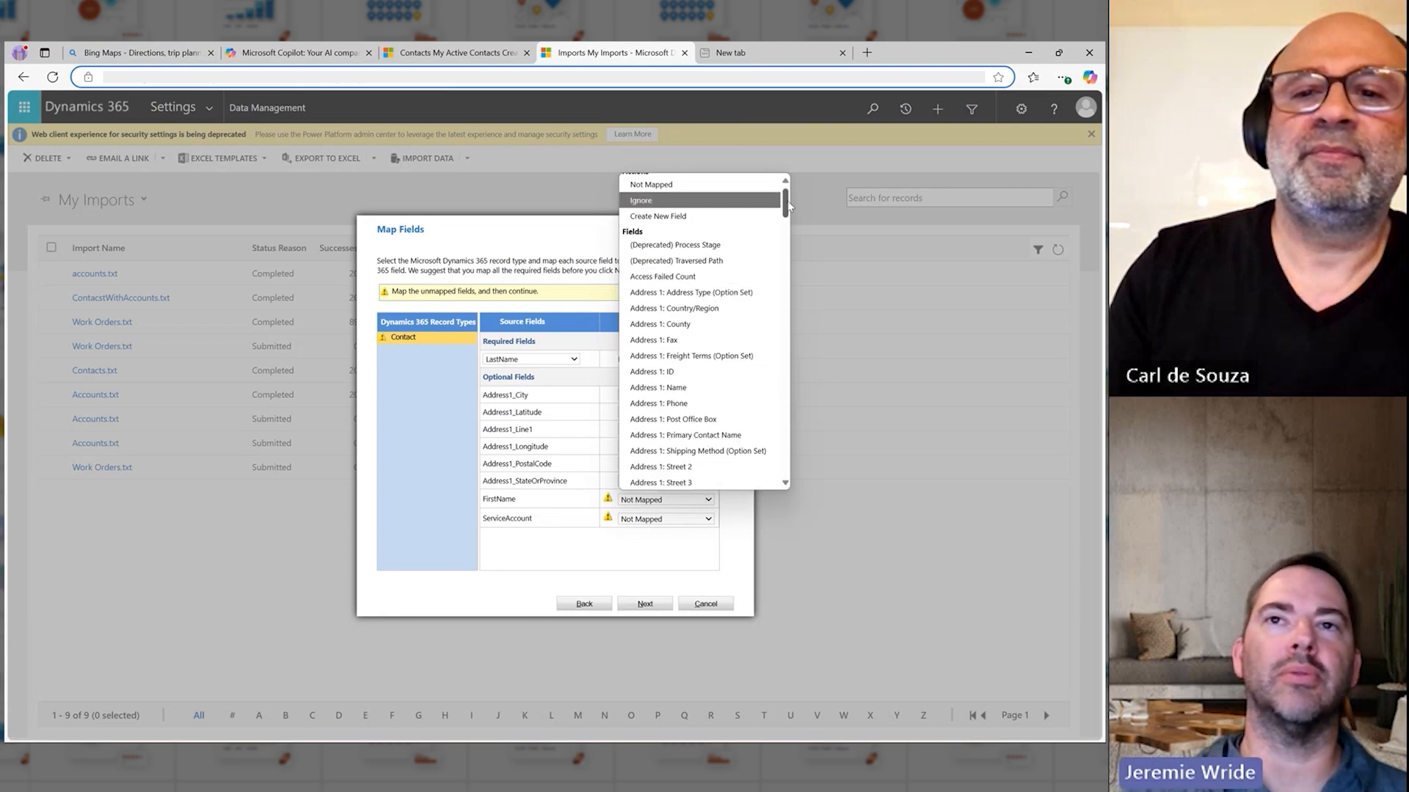
left_click_drag(788, 201, 785, 207)
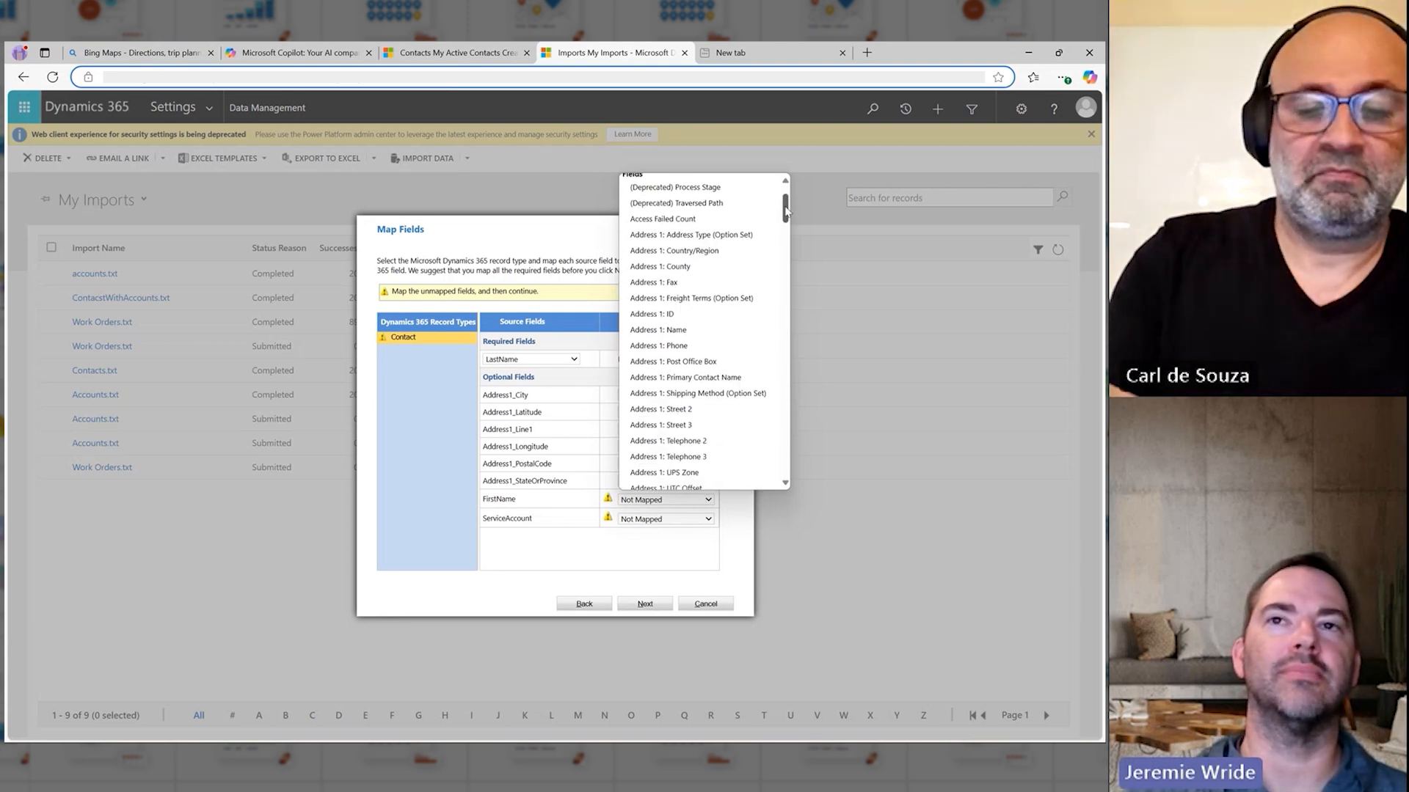
type("fi")
key("Return")
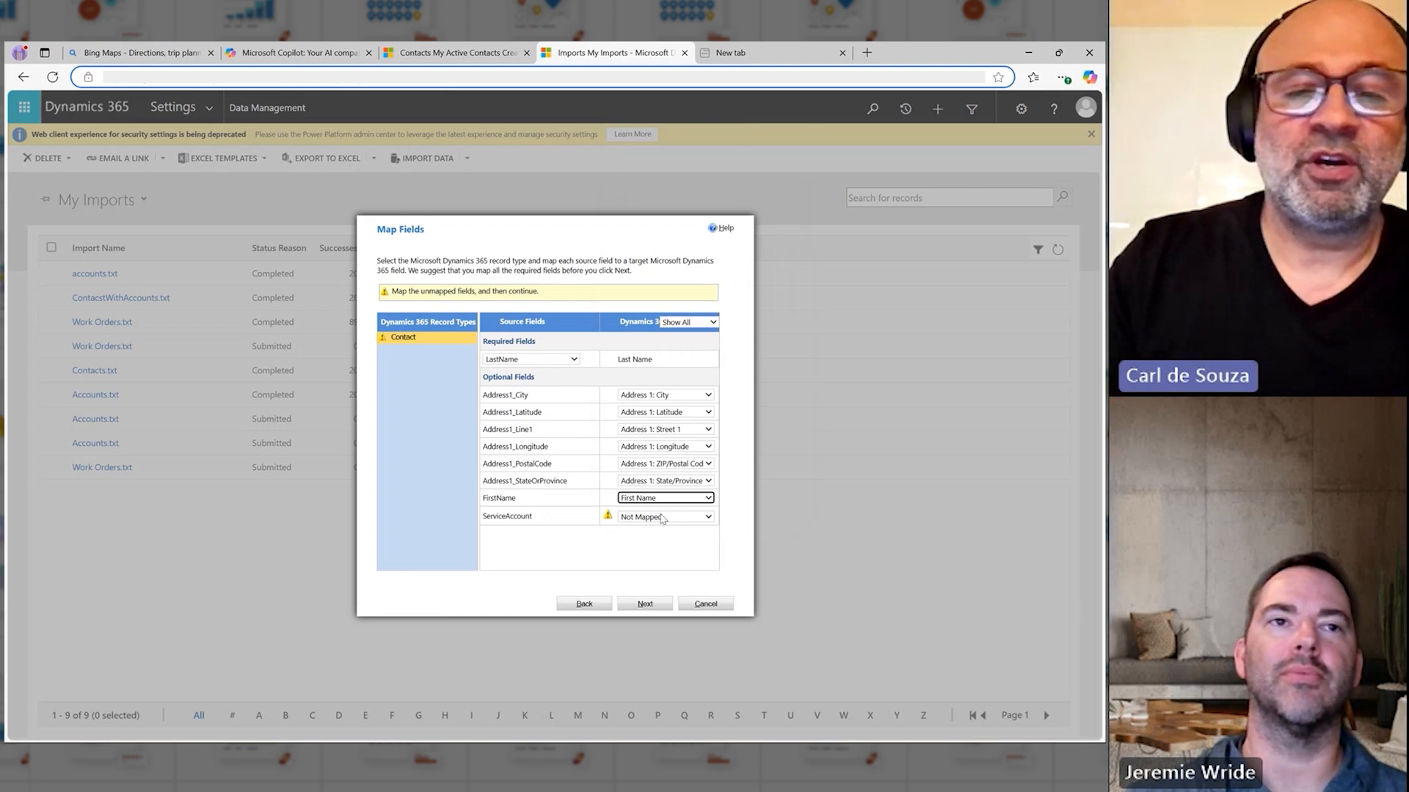
left_click(575, 545)
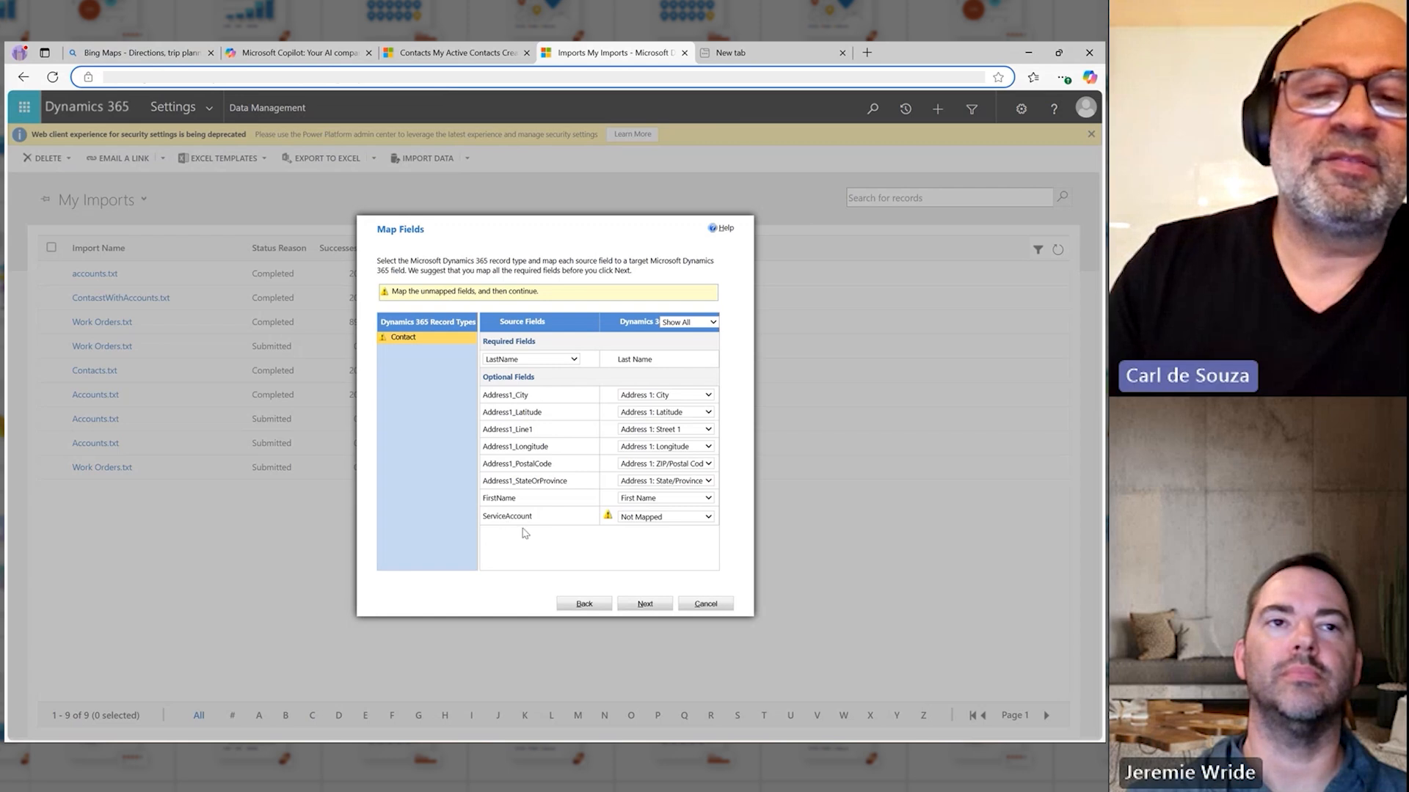
Step: Map ServiceAccount to Company Name (Lookup), referencing the Account record type by Account Name
left_click(649, 518)
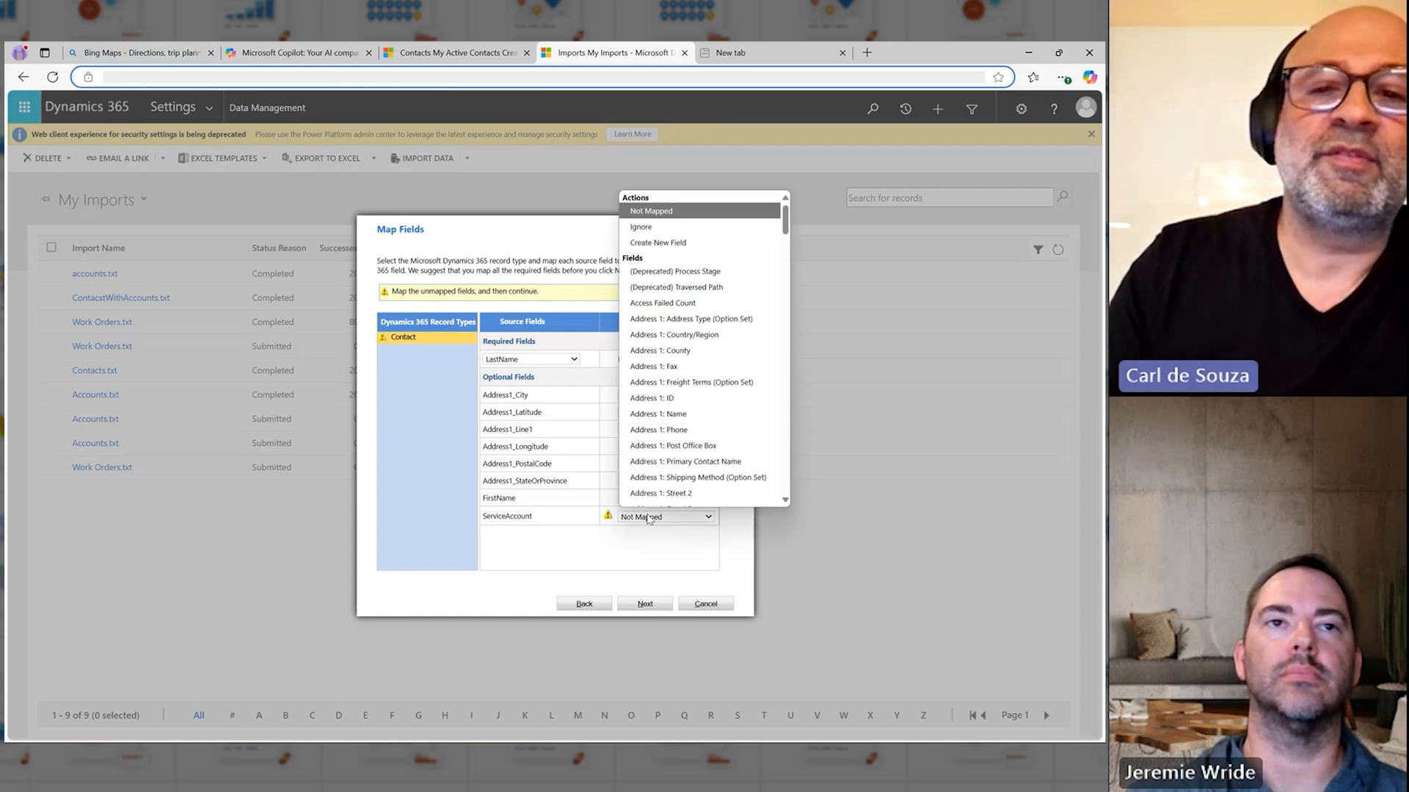
type("com")
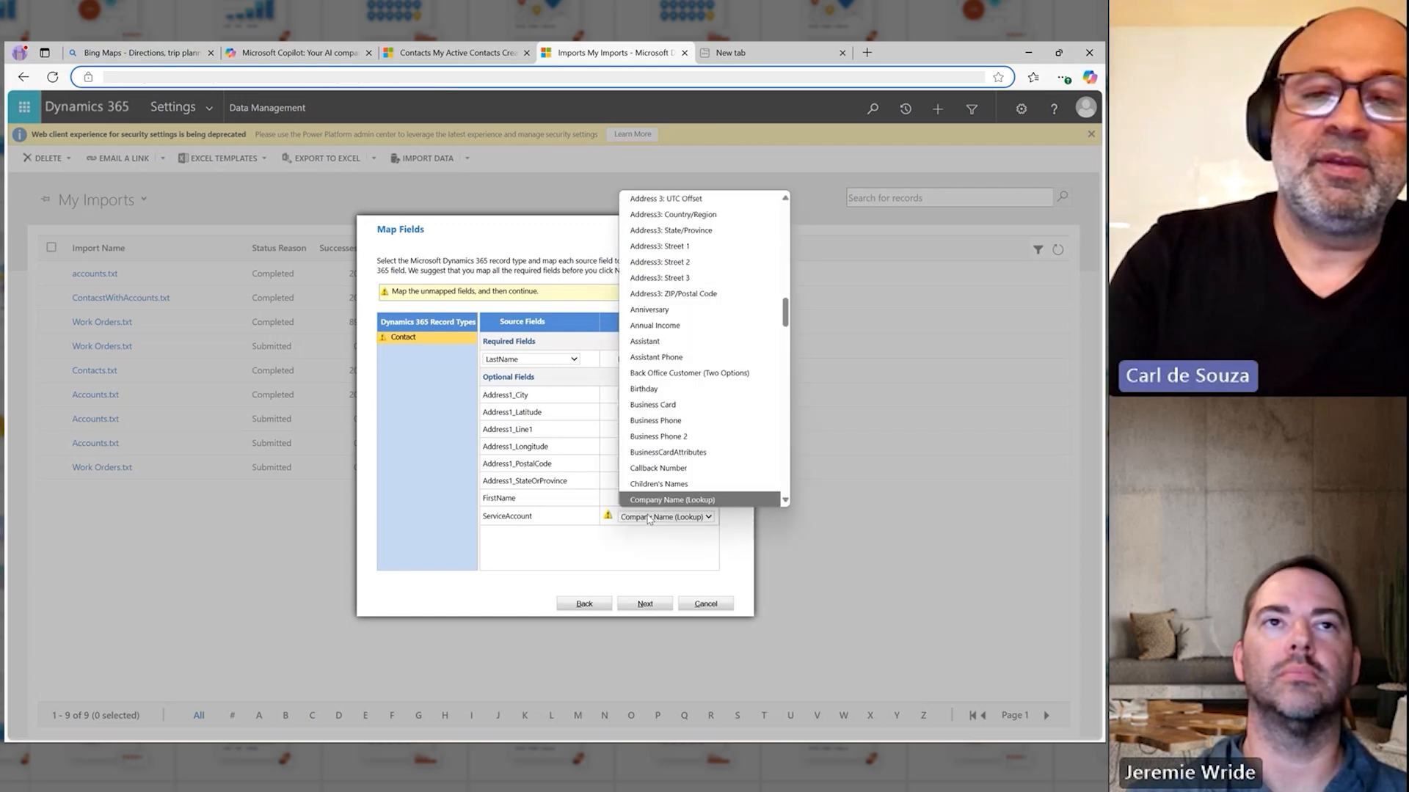
left_click(651, 504)
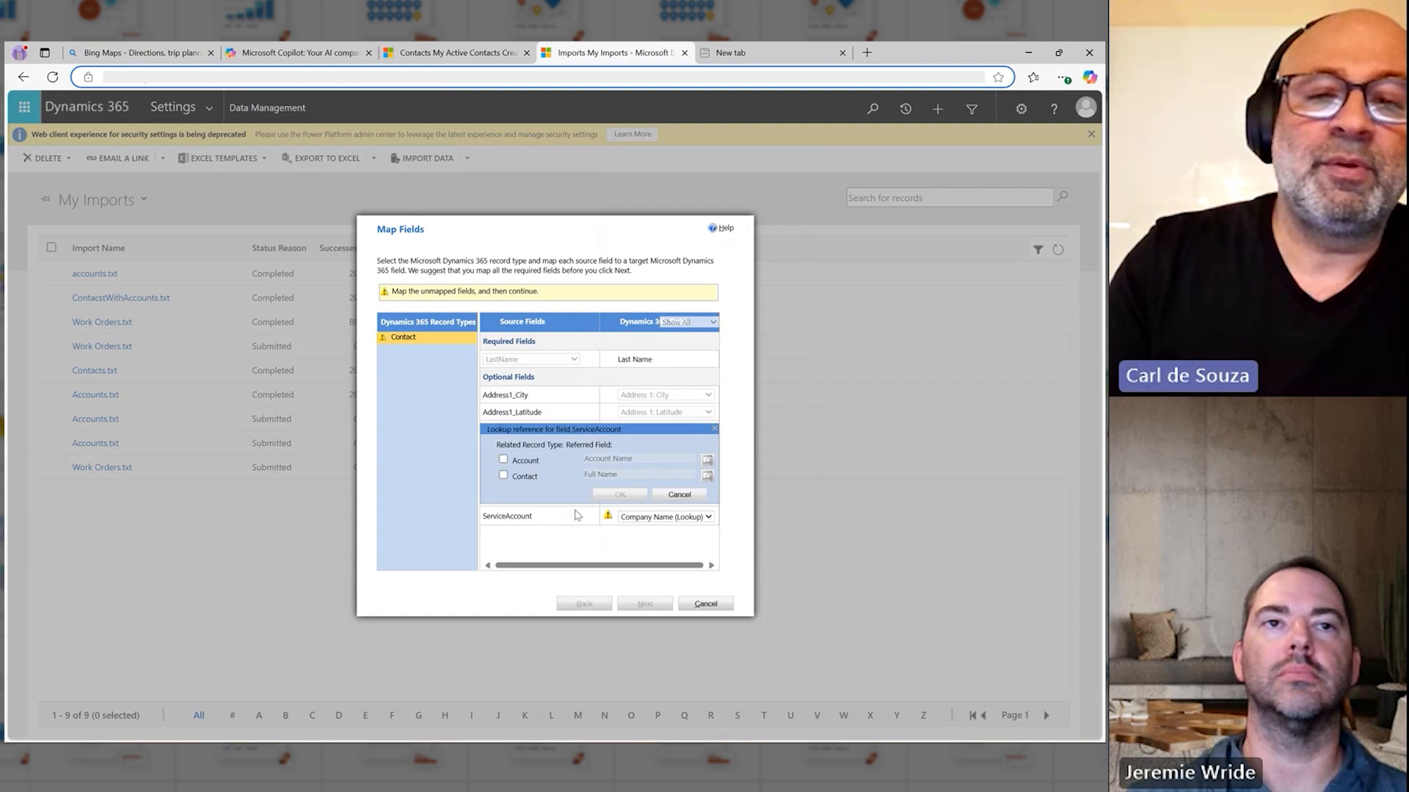
left_click(515, 461)
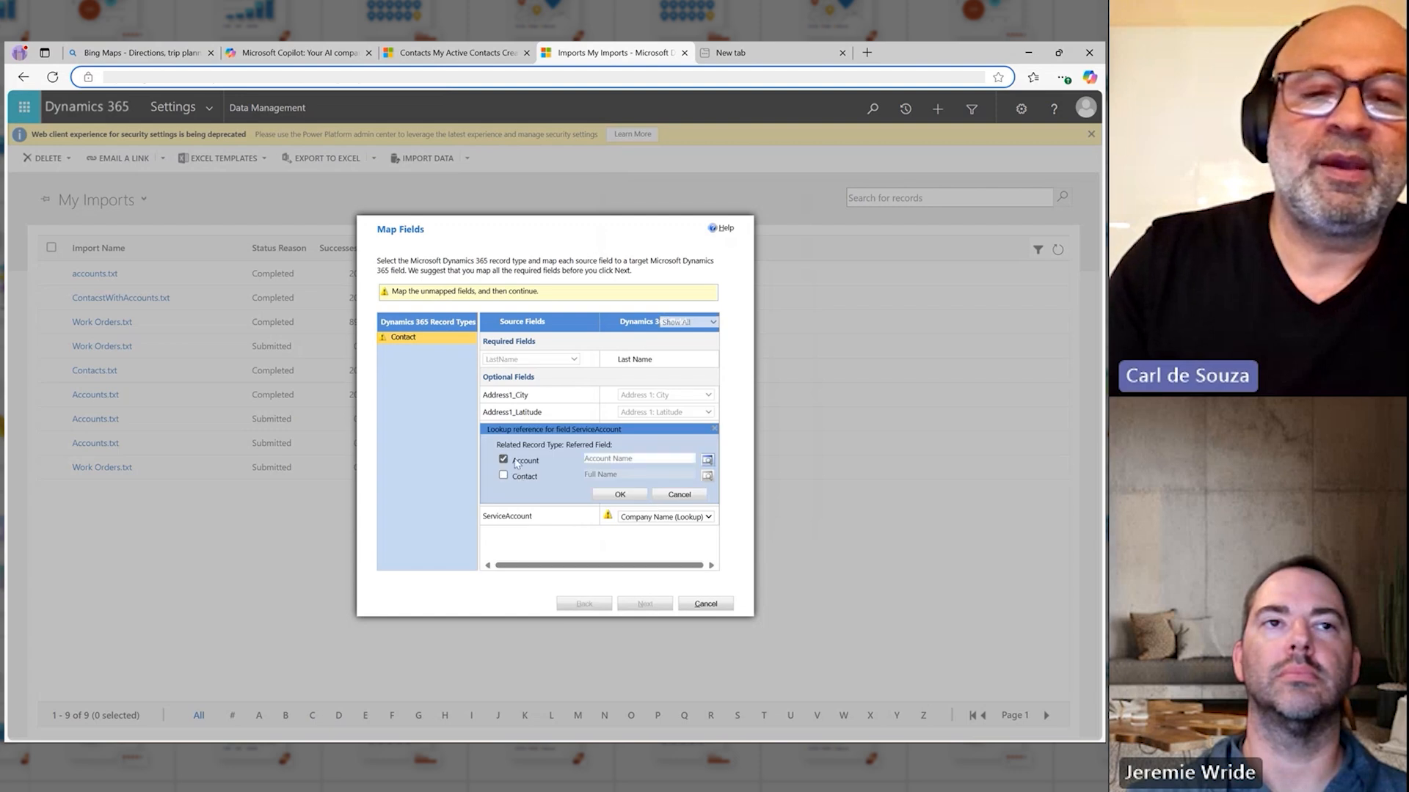
left_click(615, 498)
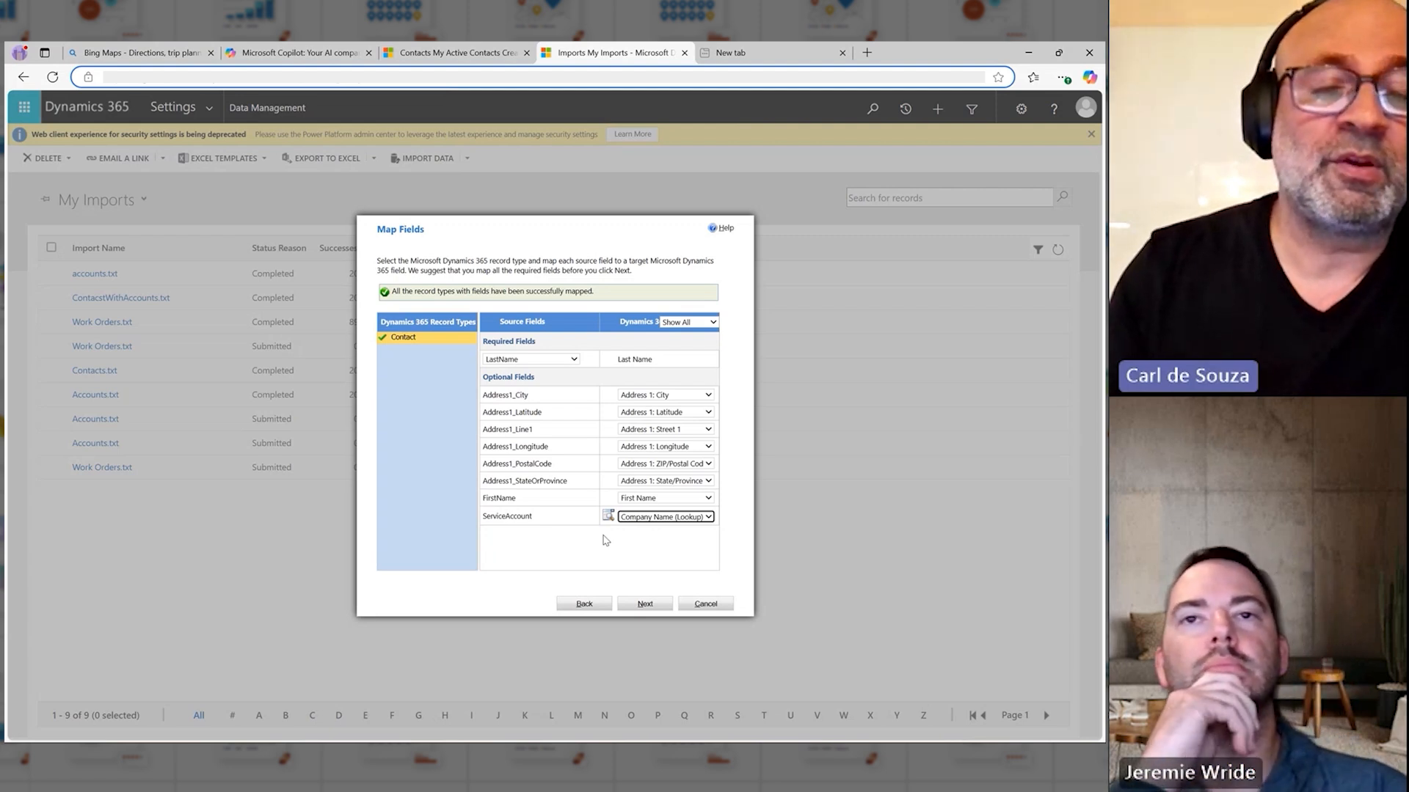
left_click(562, 553)
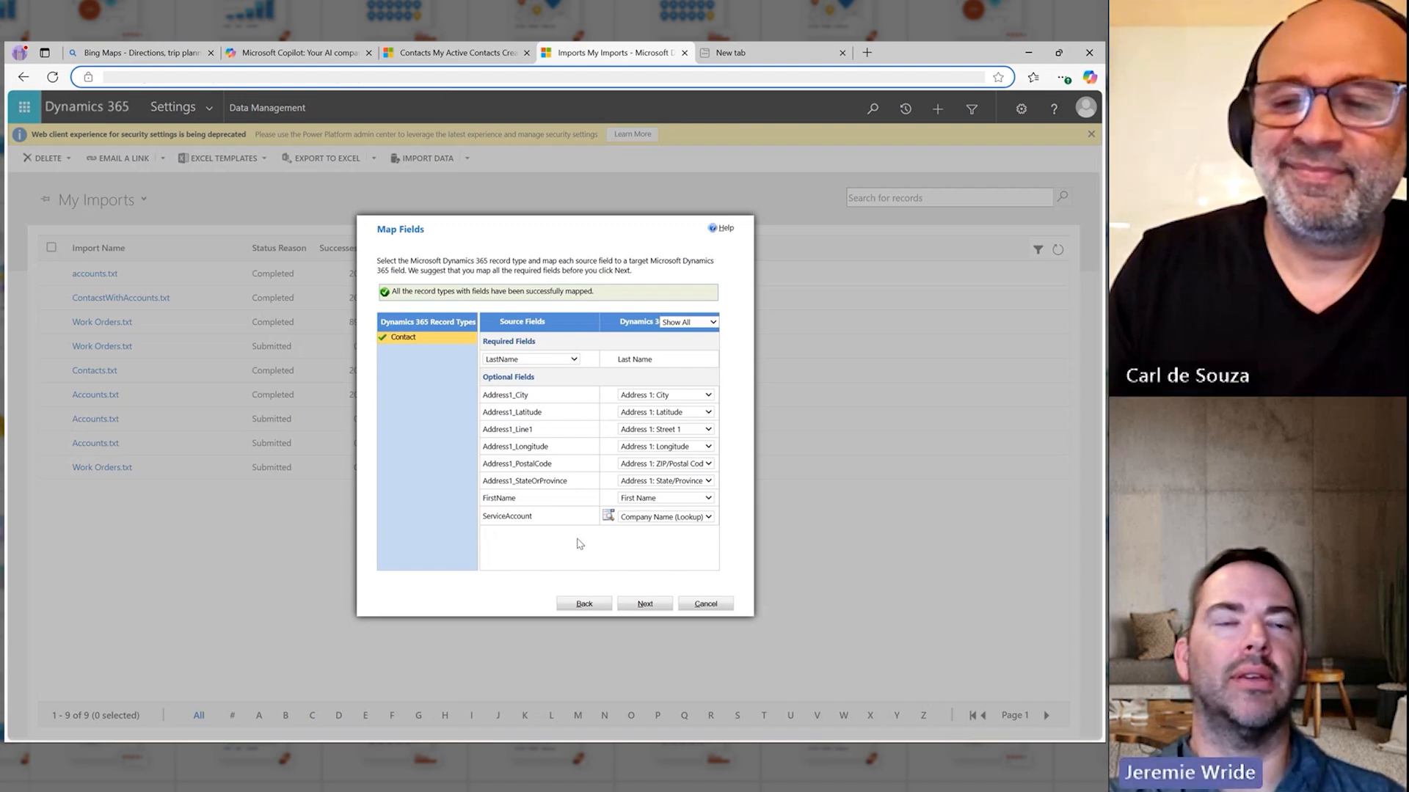
Step: Submit the contacts.txt import with the default duplicate and owner settings, and close the import wizard
left_click(646, 604)
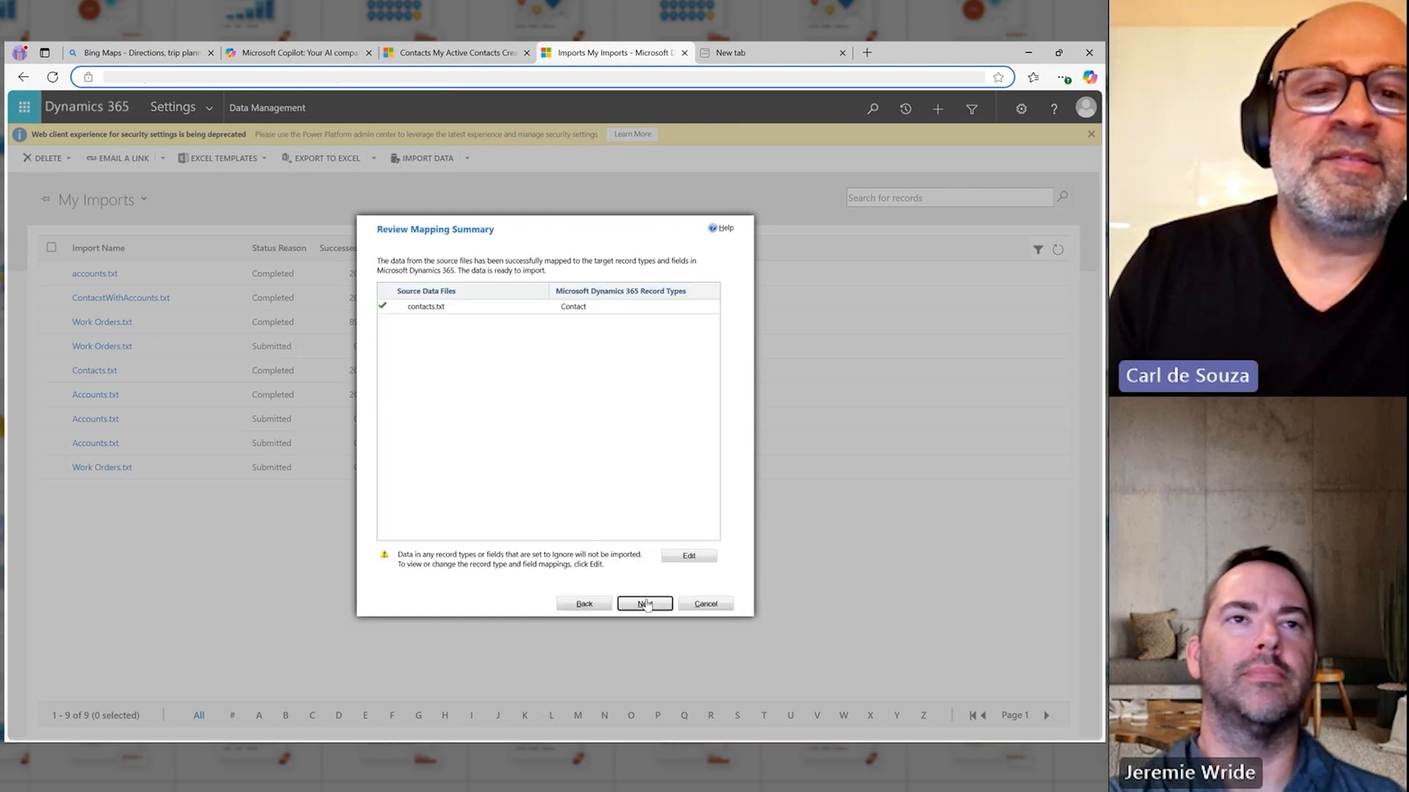
left_click(646, 604)
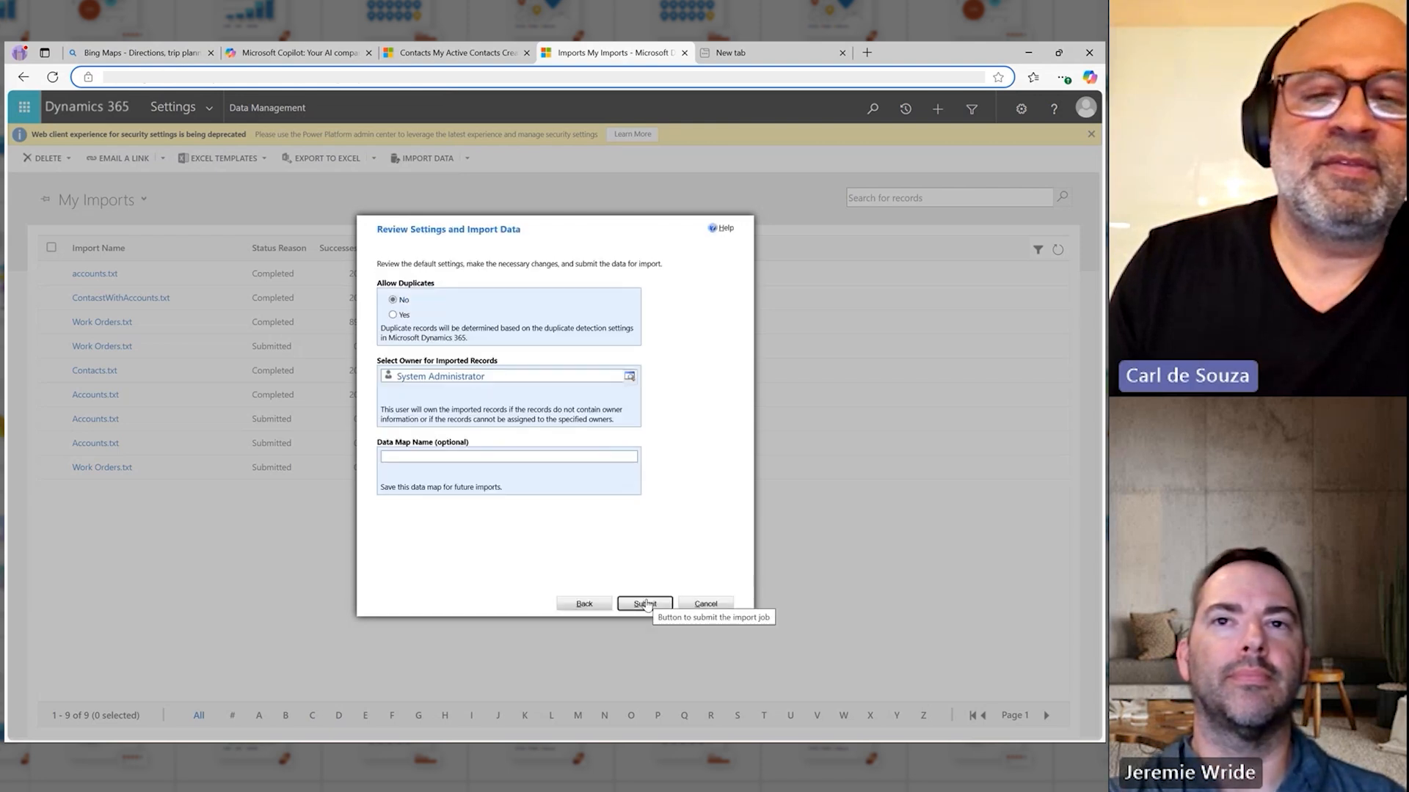
left_click(646, 604)
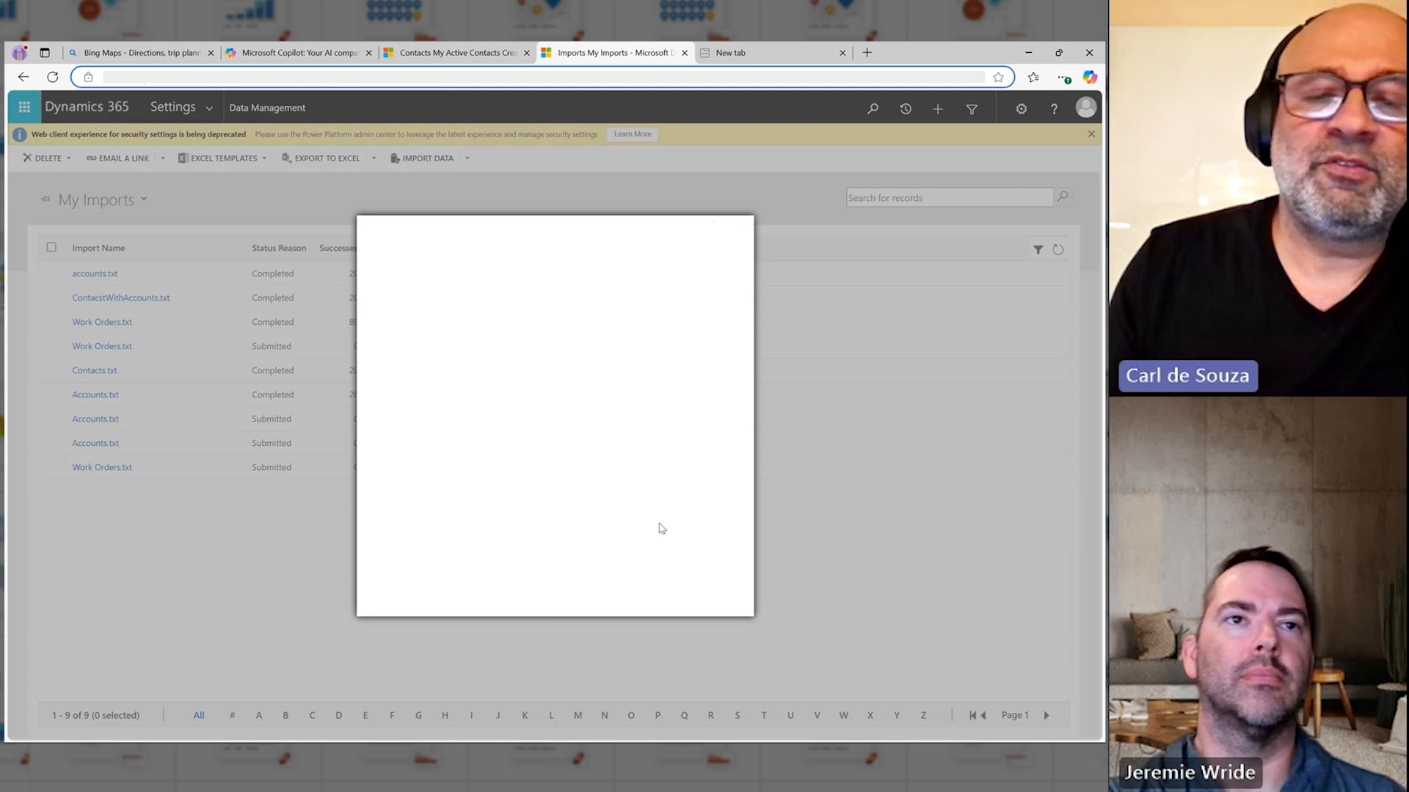
left_click(709, 606)
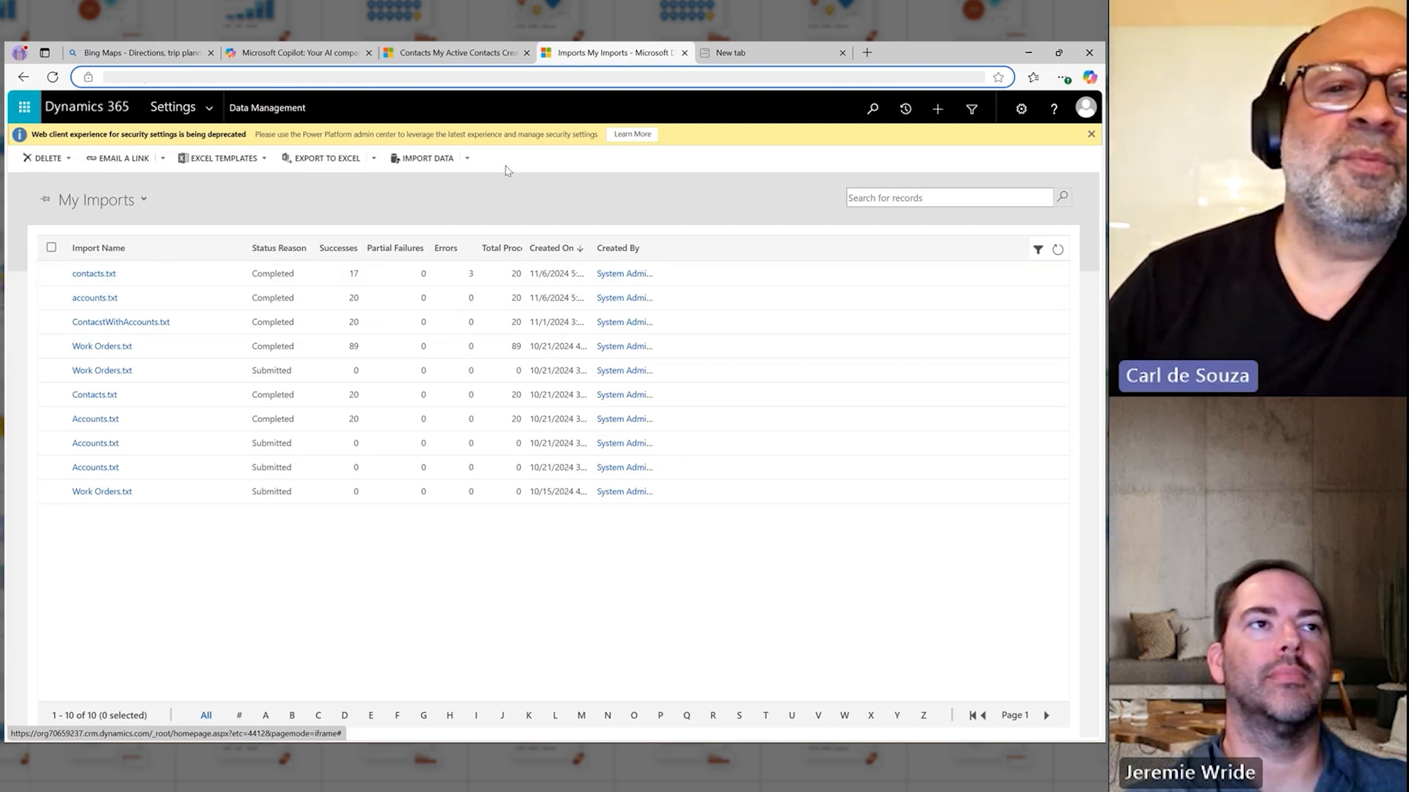
Step: Start a new data import with workorders.txt as the source file and continue to the record type mapping
left_click(424, 158)
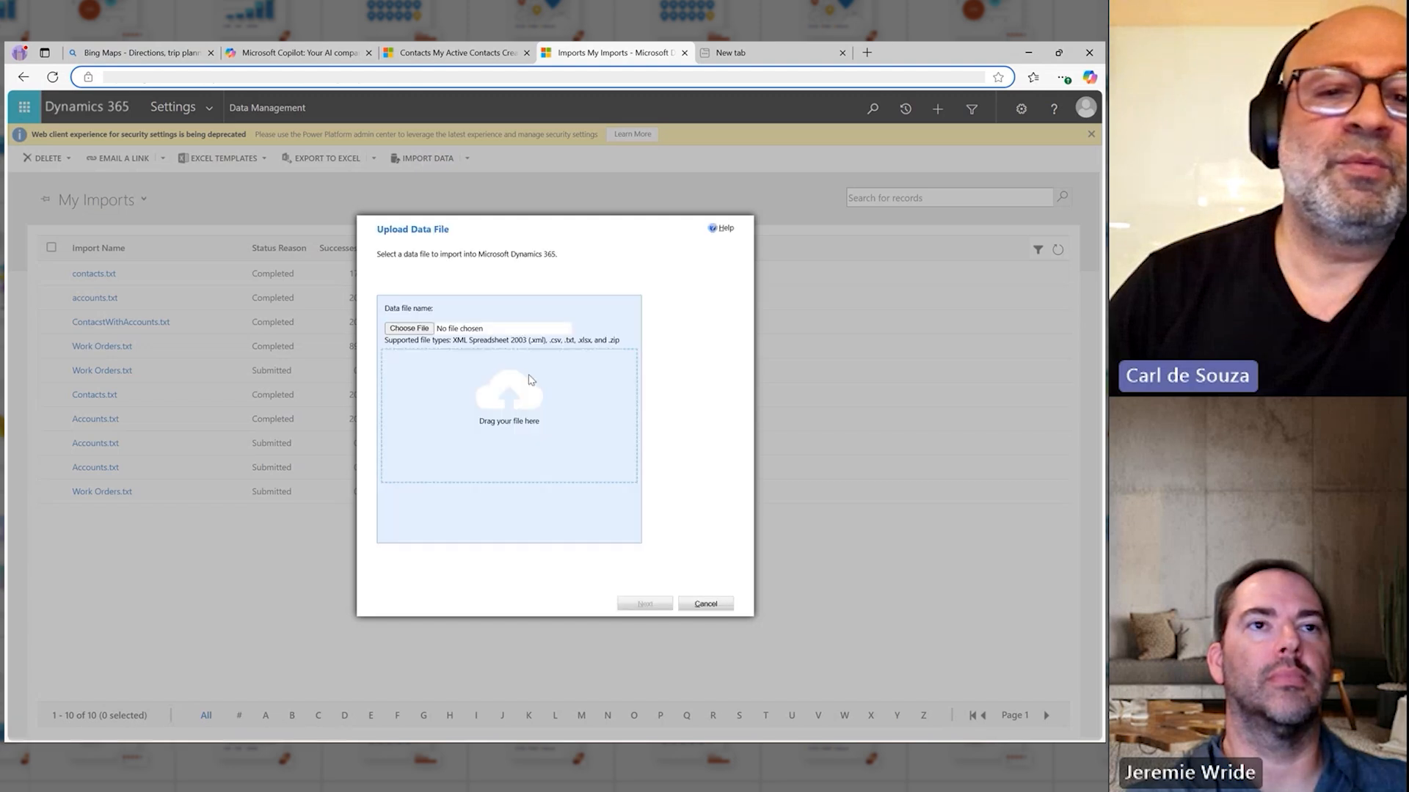
left_click(408, 328)
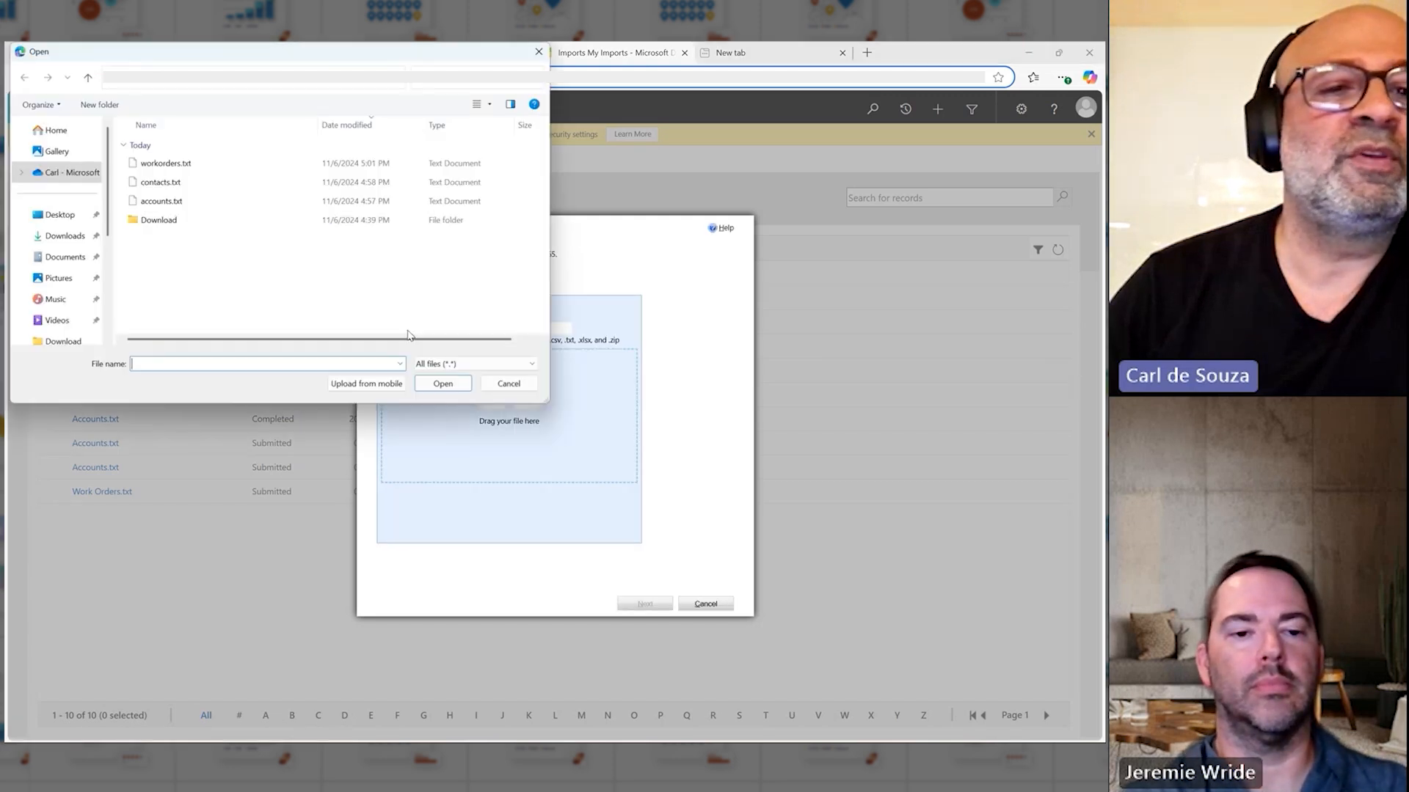
double_click(223, 163)
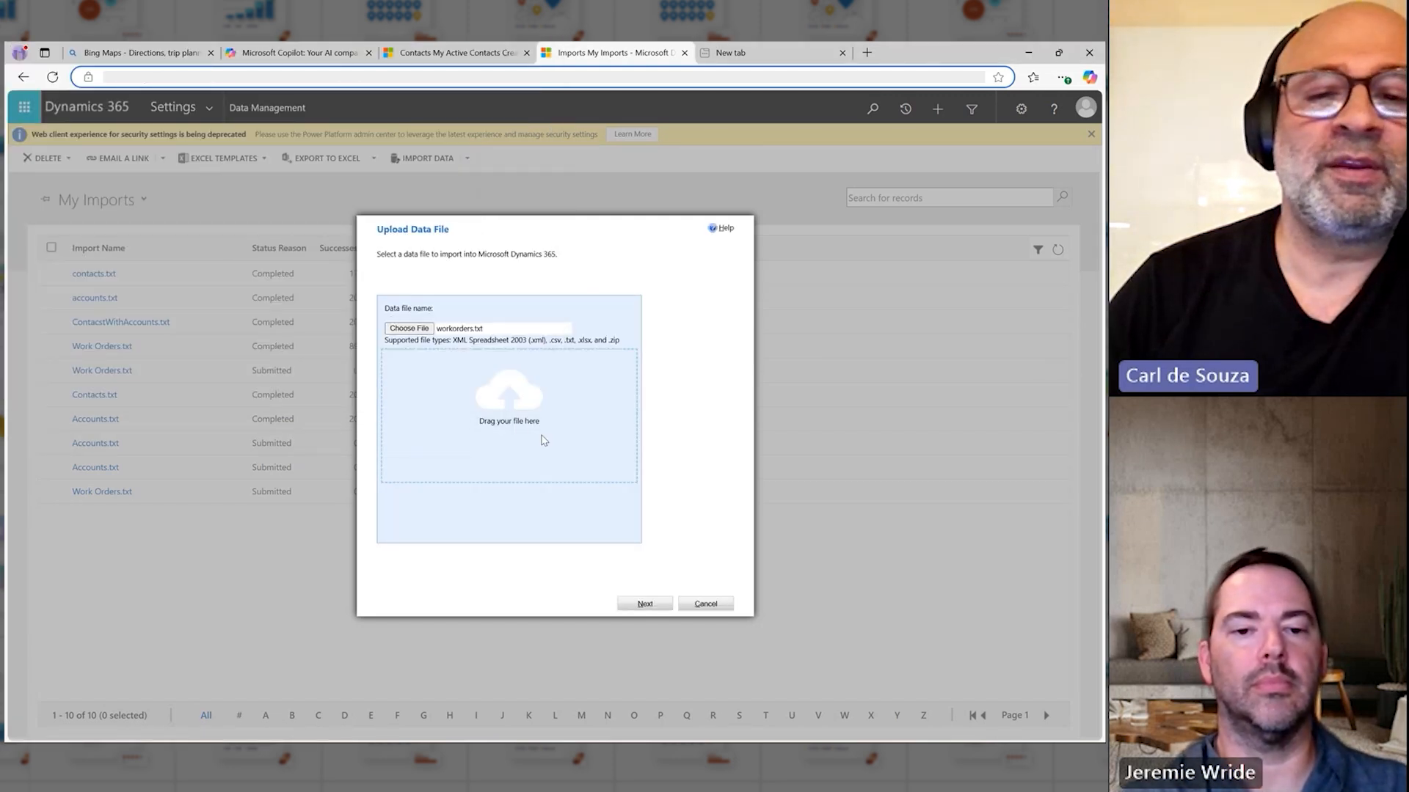
left_click(646, 608)
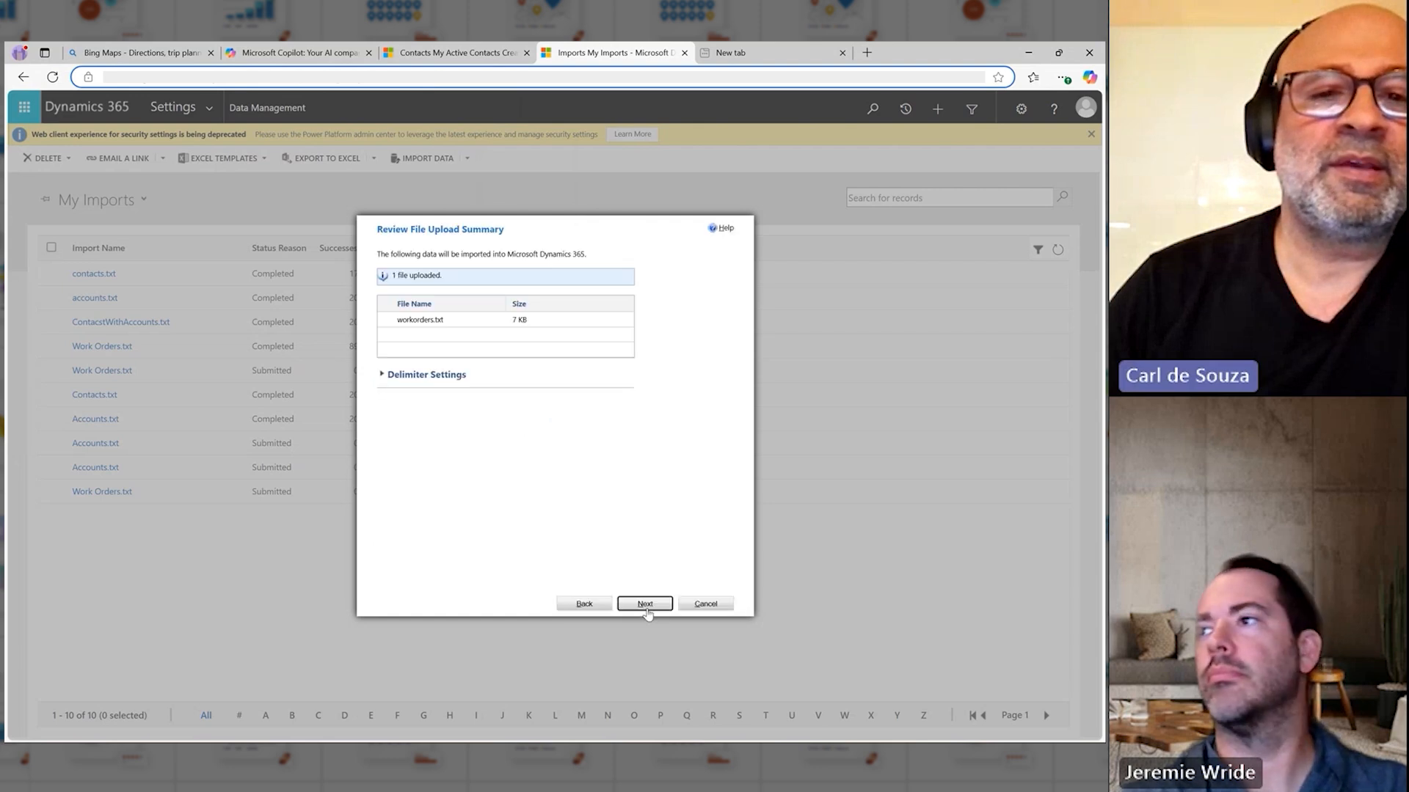
left_click(645, 604)
left_click(645, 606)
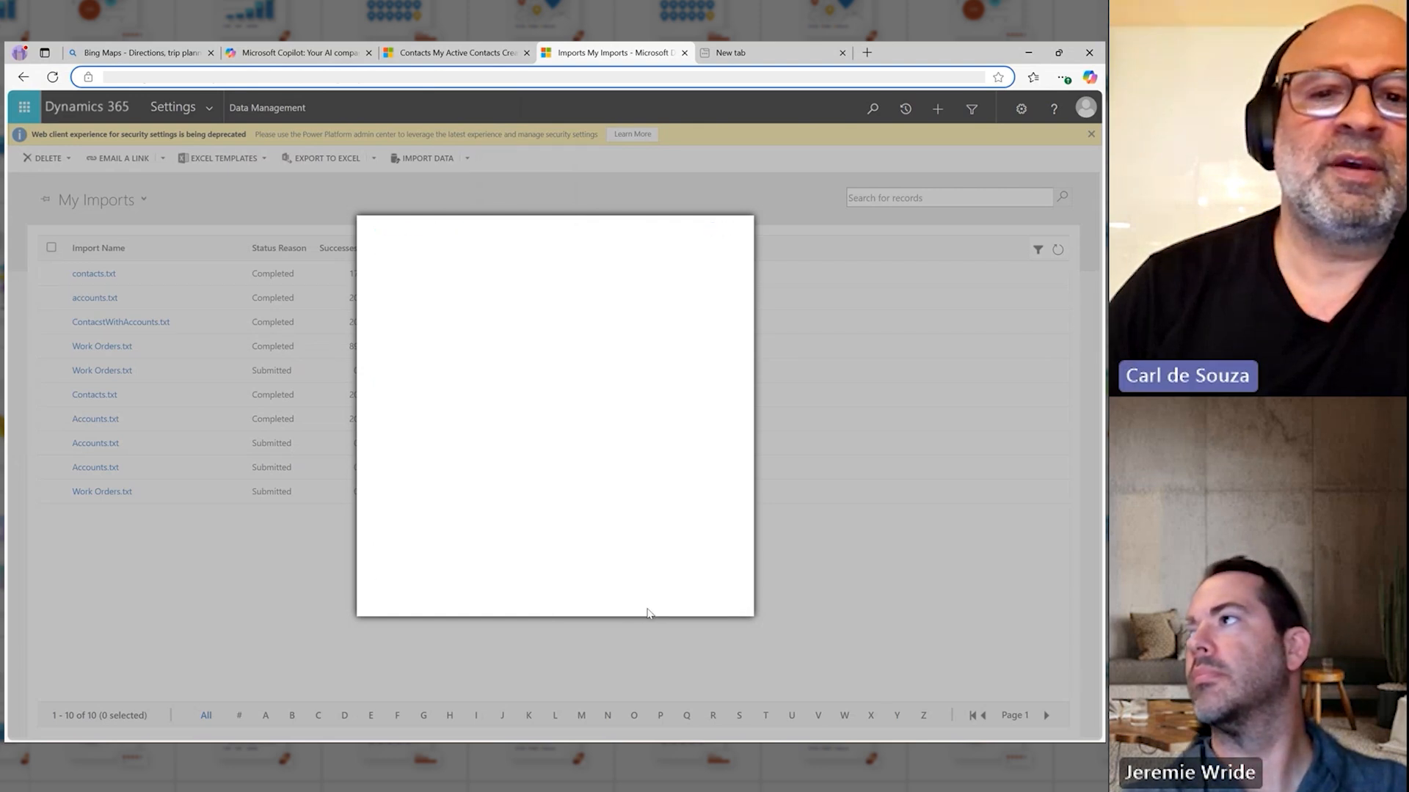
Step: Map the workorders file to the Work Order record type and continue to the field mapping
left_click(656, 340)
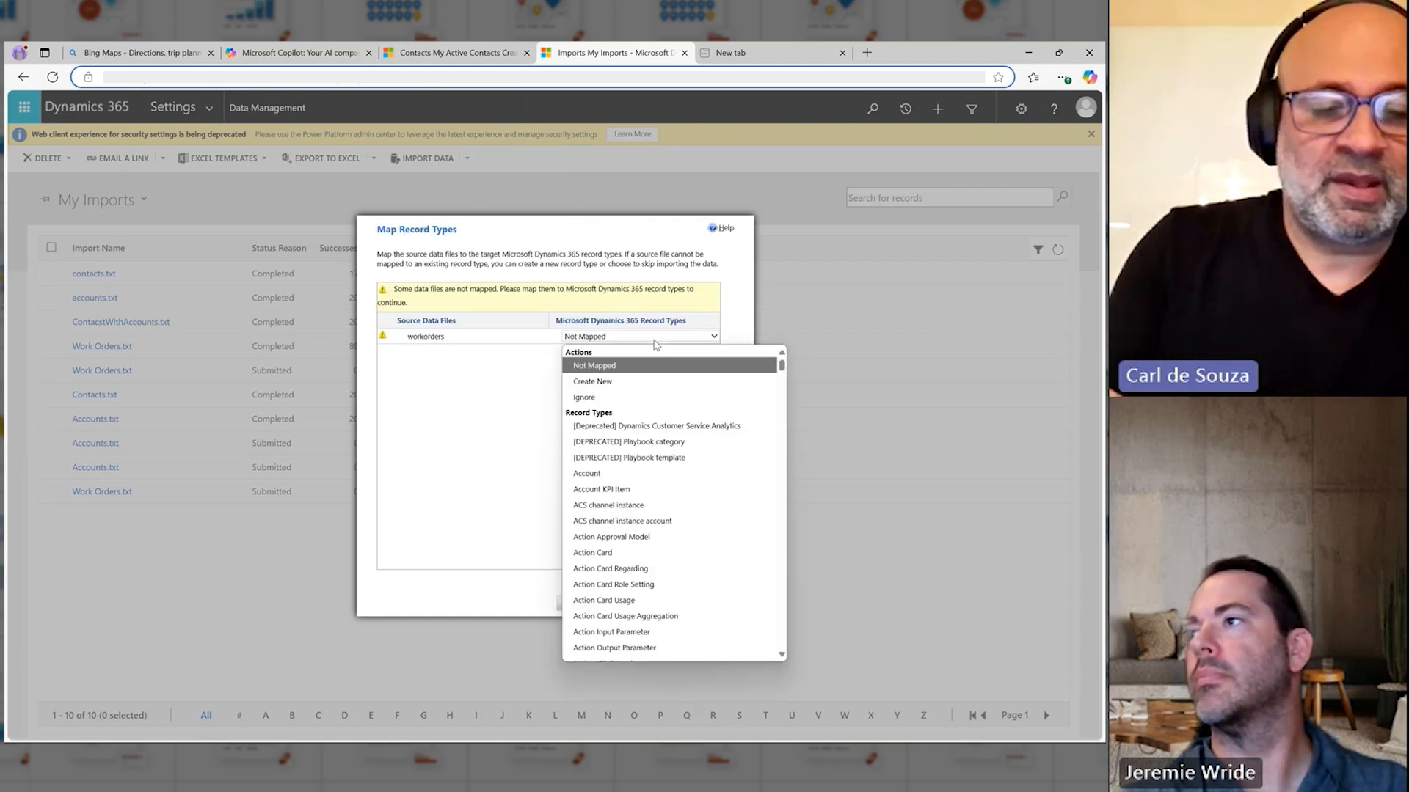
type("wo")
key("Down")
key("Down")
key("Down")
key("Down")
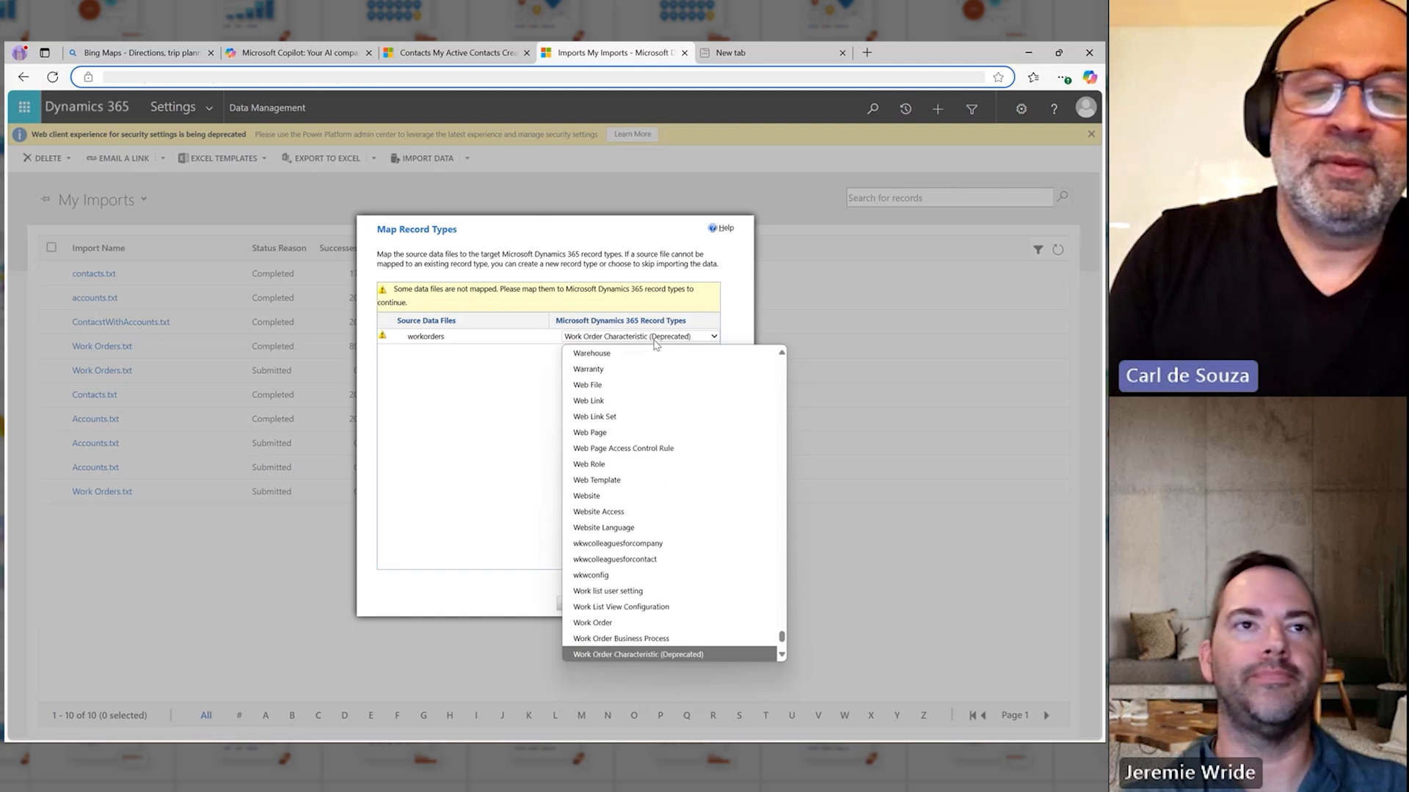
key("Up")
key("Up")
key("Return")
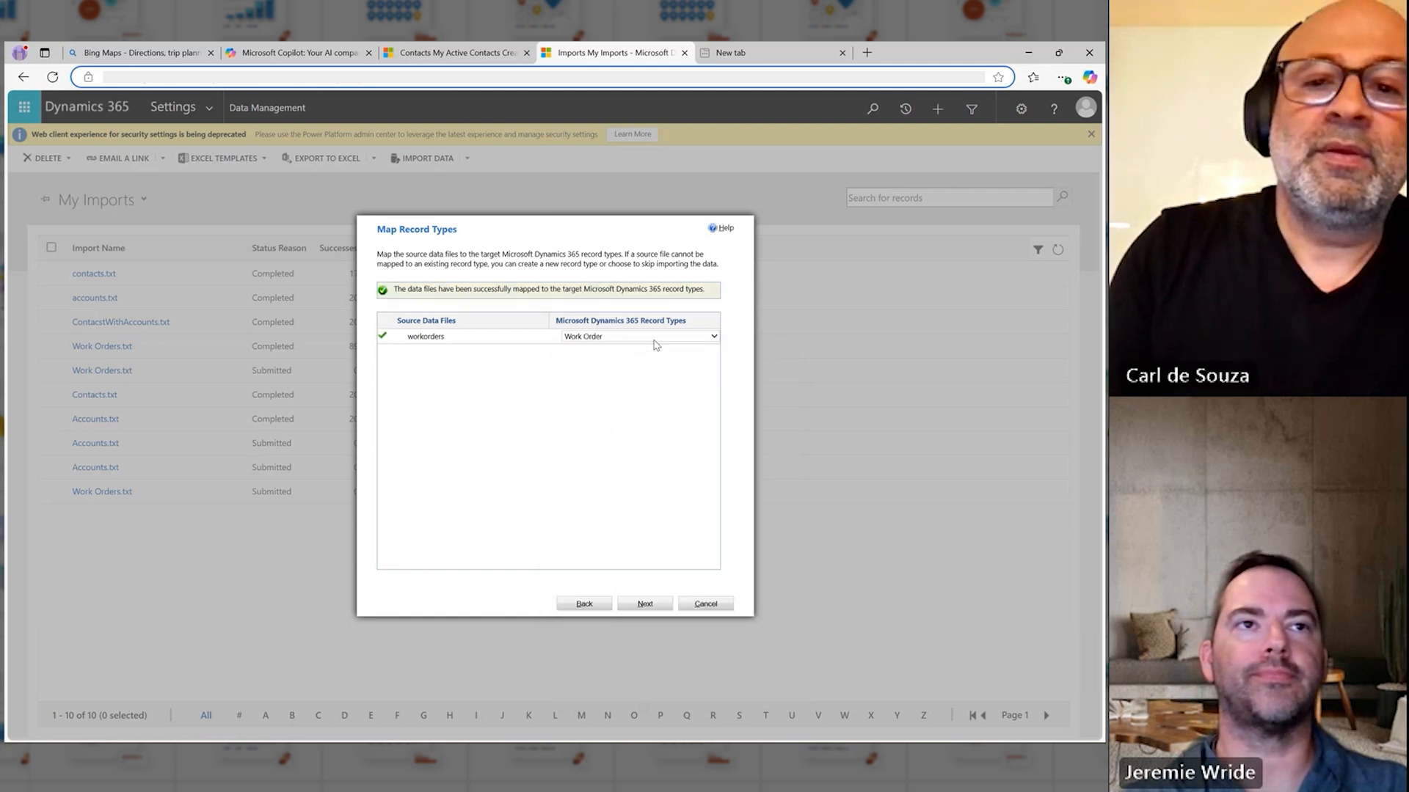
left_click(645, 602)
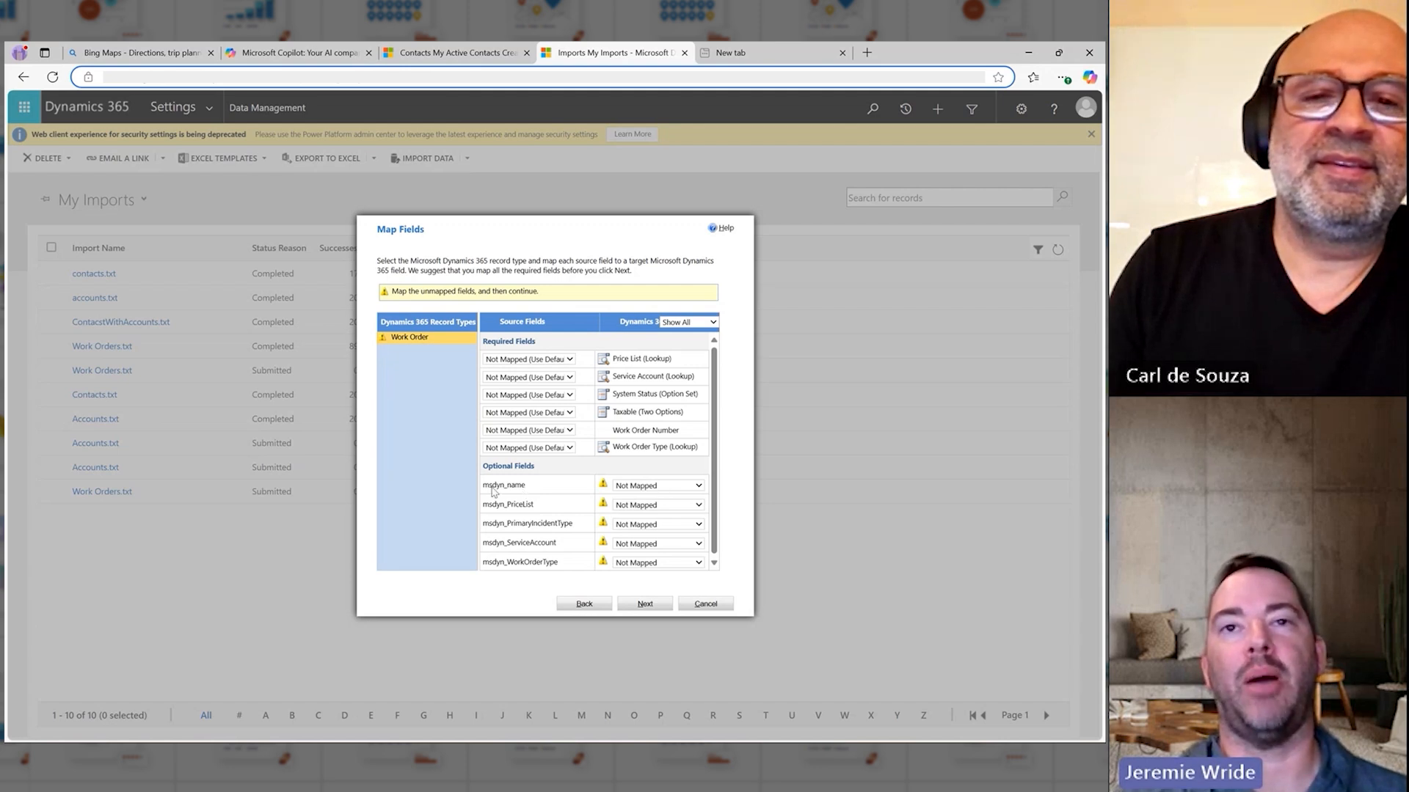
left_click(635, 486)
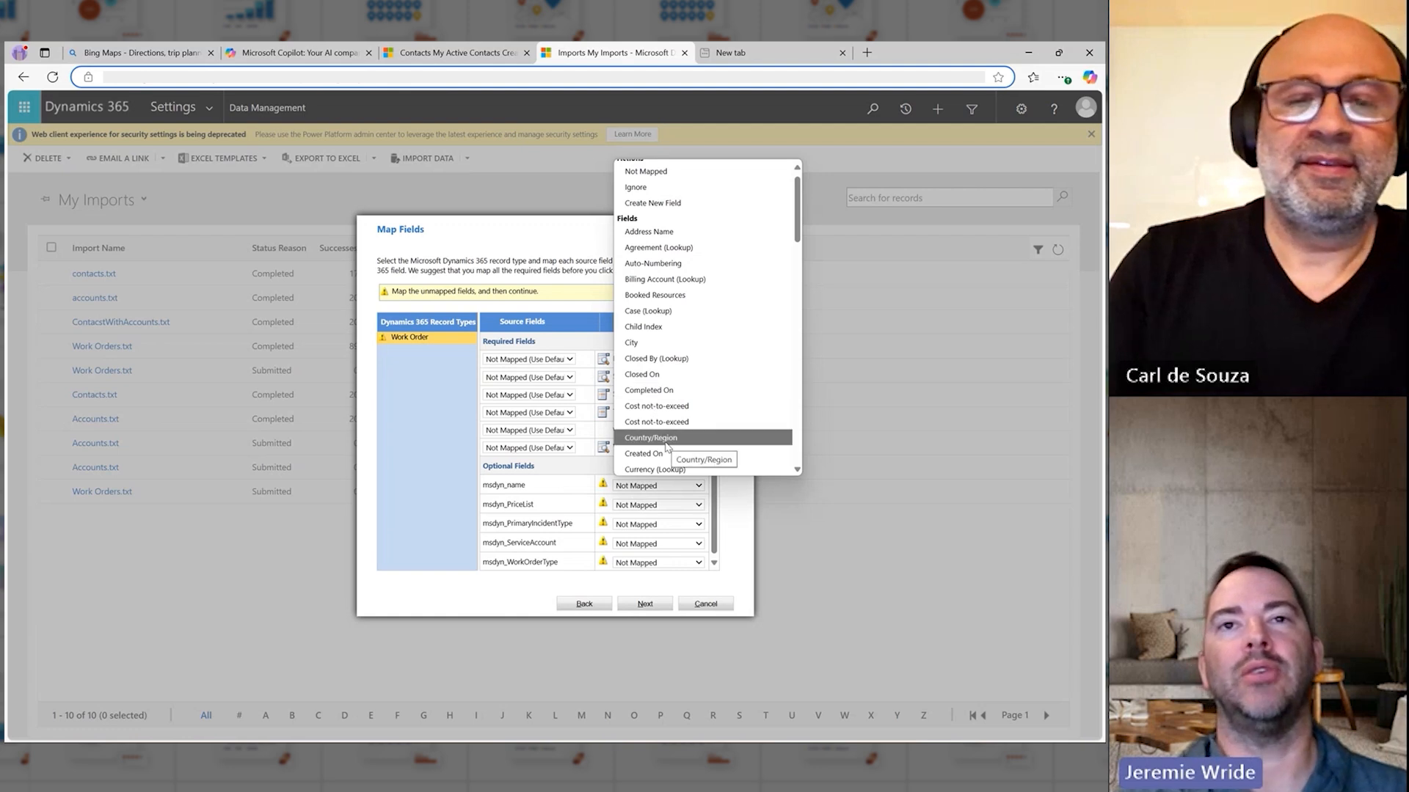
key("n")
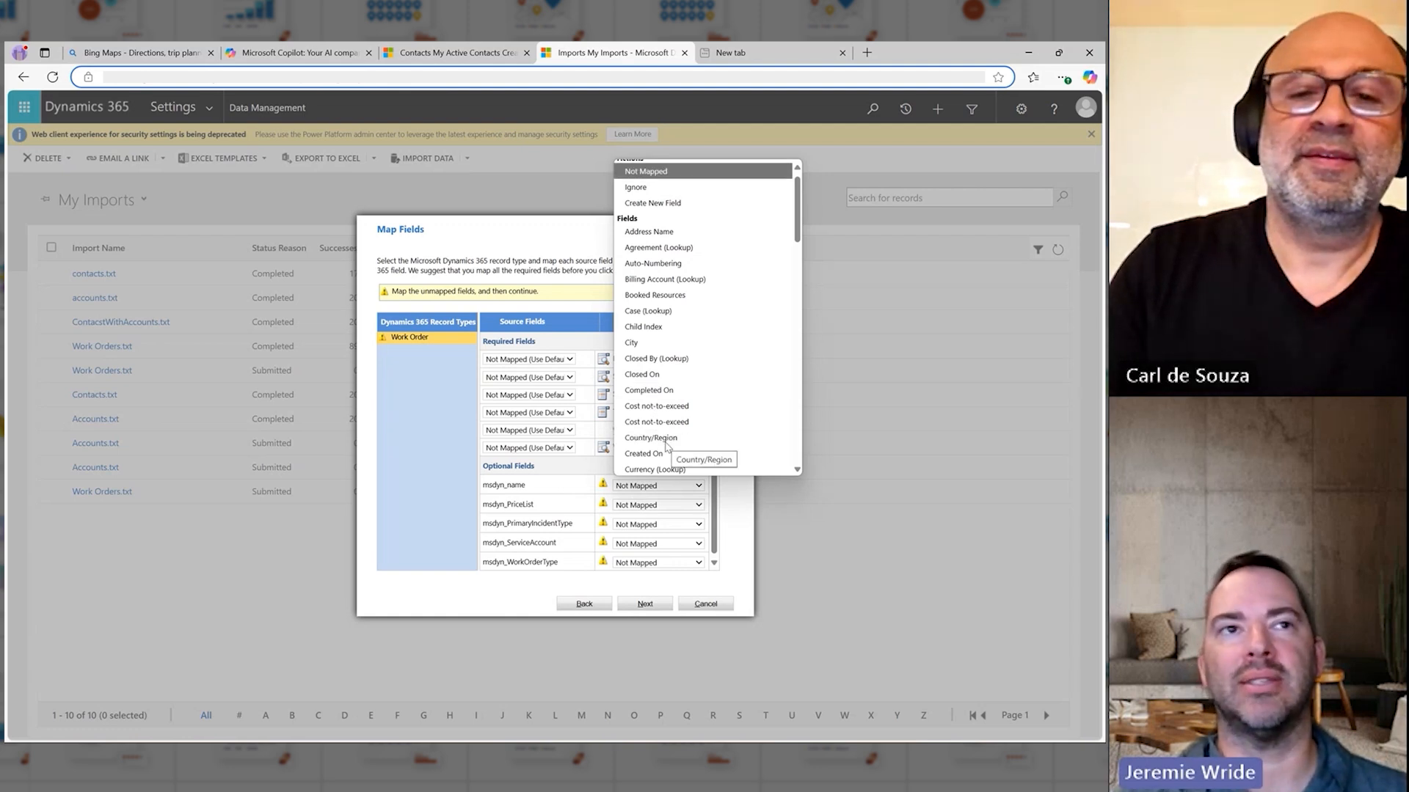
left_click(425, 545)
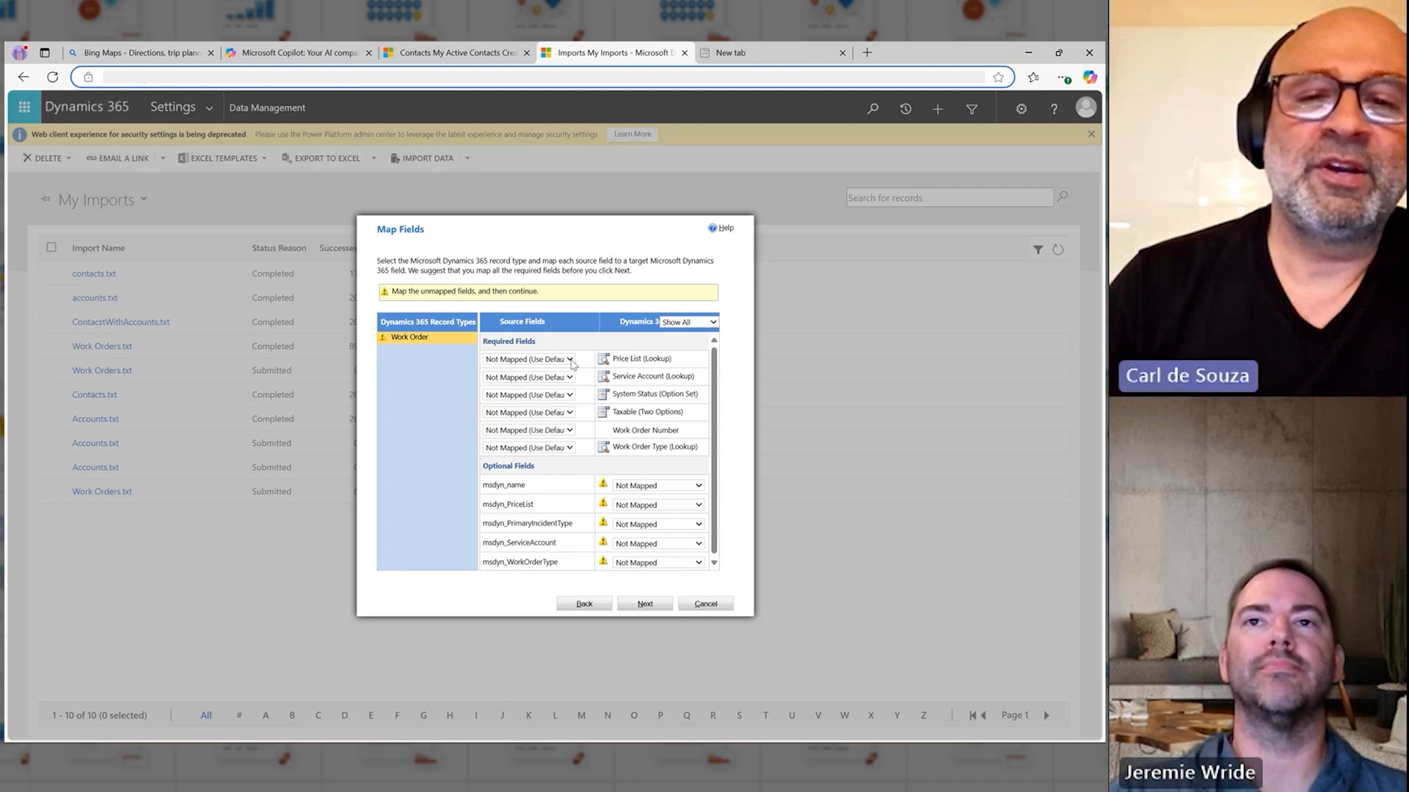
Step: Map msdyn_PriceList to the required Price List lookup, referencing the Price List record type by Name
left_click(571, 360)
left_click(546, 434)
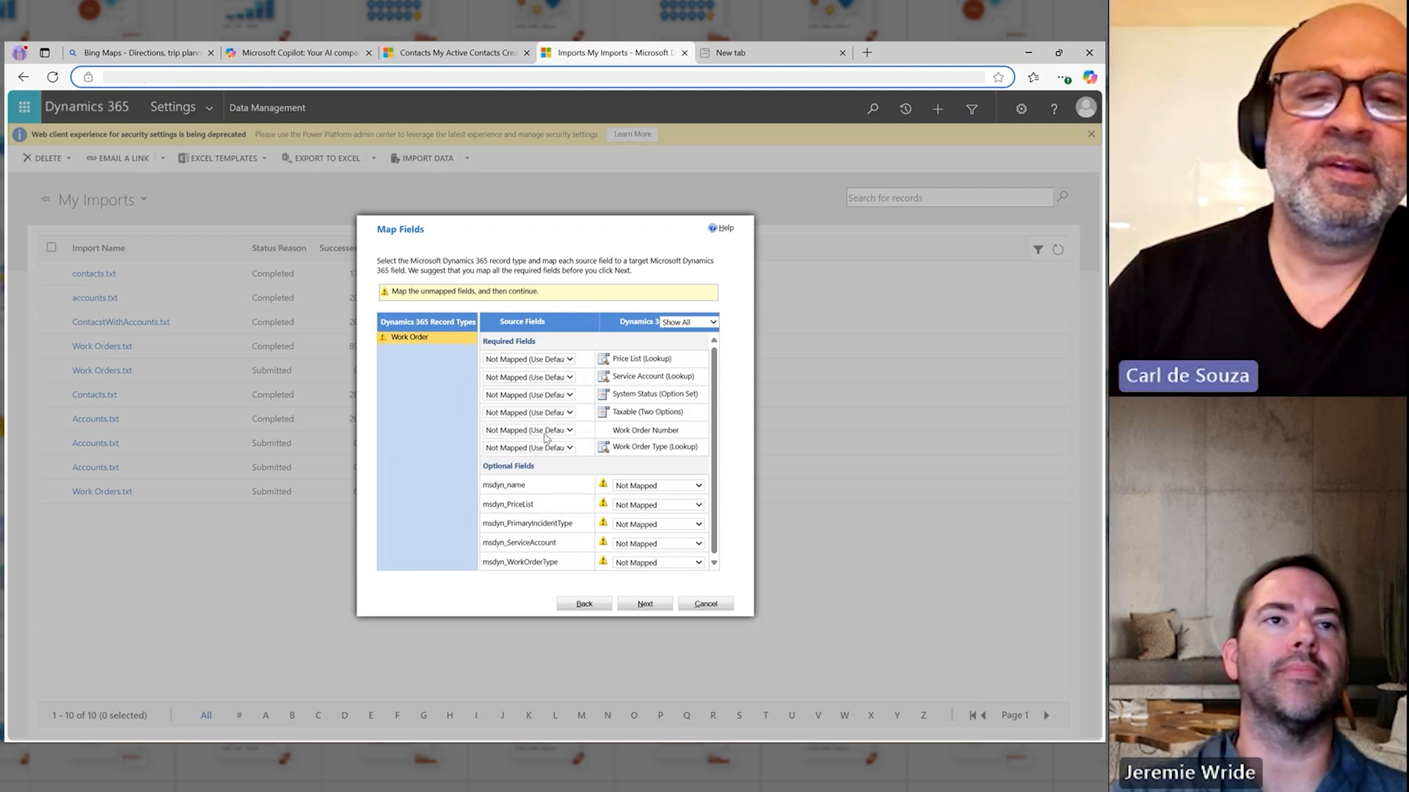
left_click(502, 405)
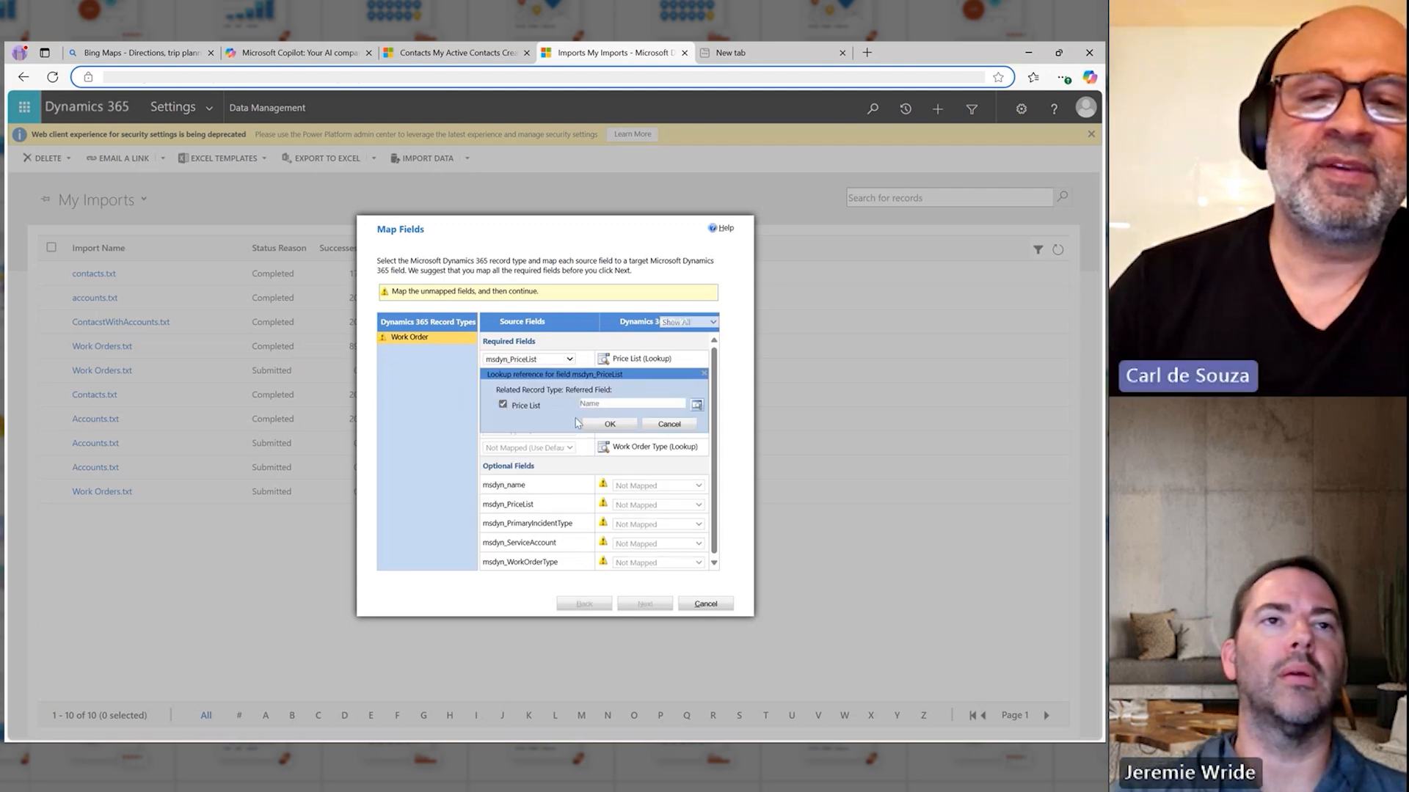
left_click(610, 425)
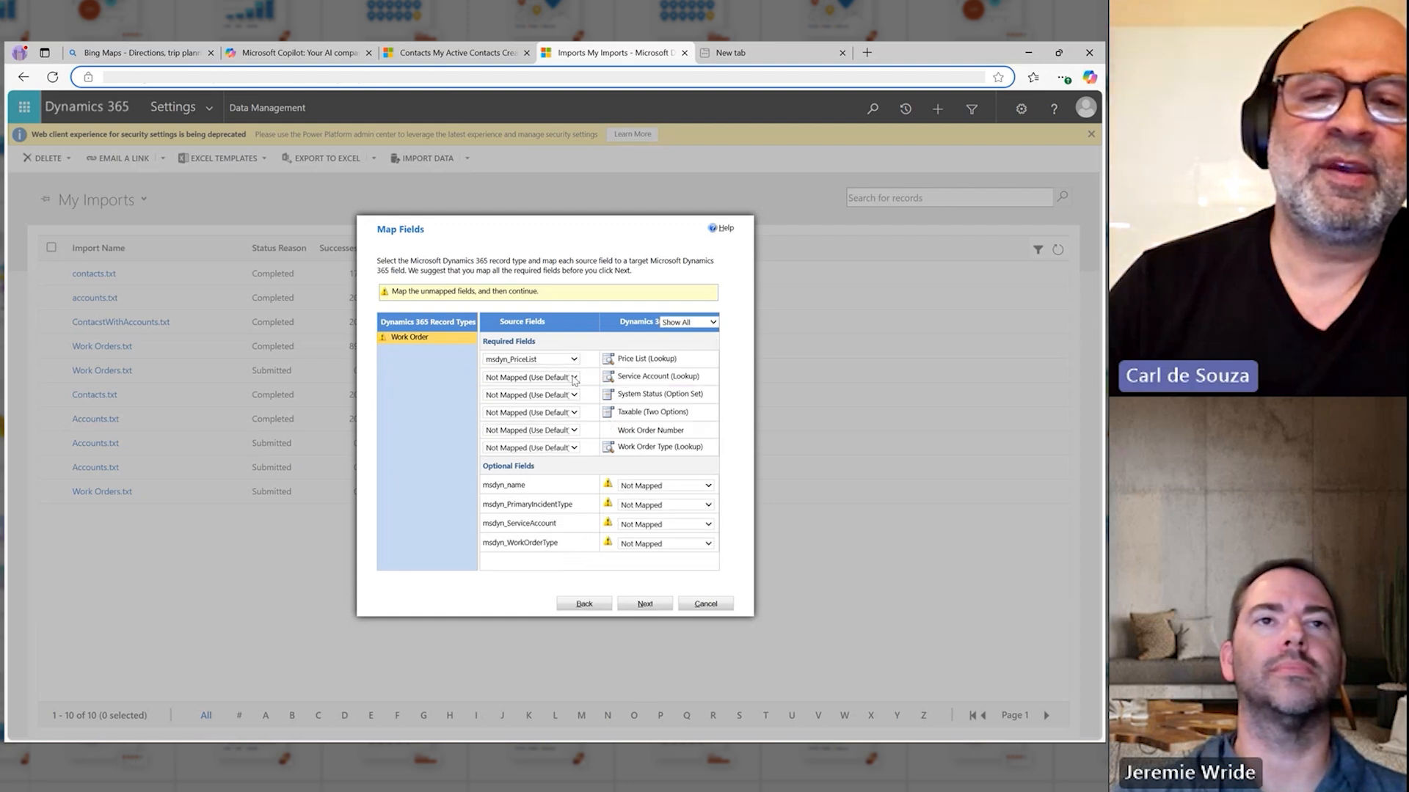
Step: Map msdyn_ServiceAccount to the required Service Account lookup, referencing the Account record type by Account Name
left_click(575, 378)
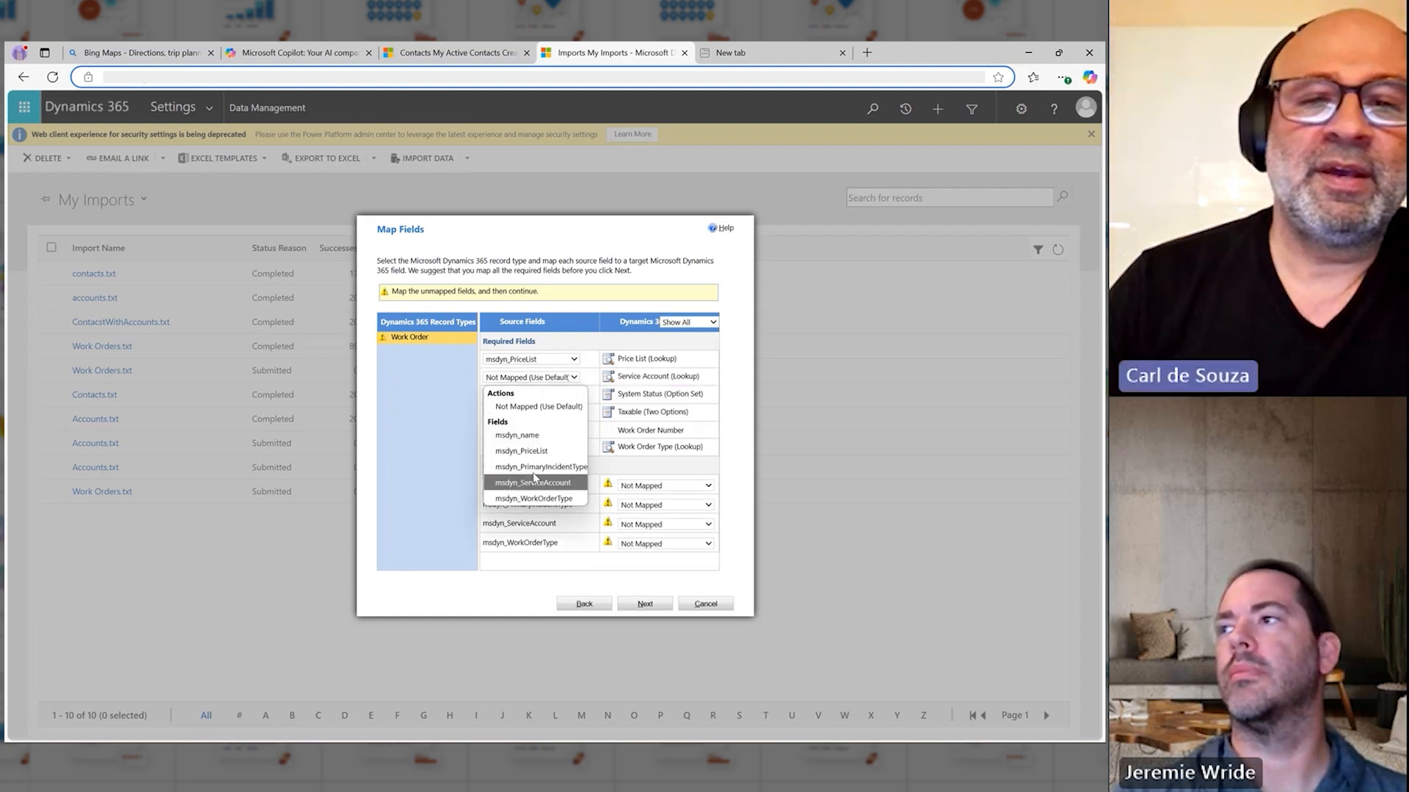
left_click(550, 484)
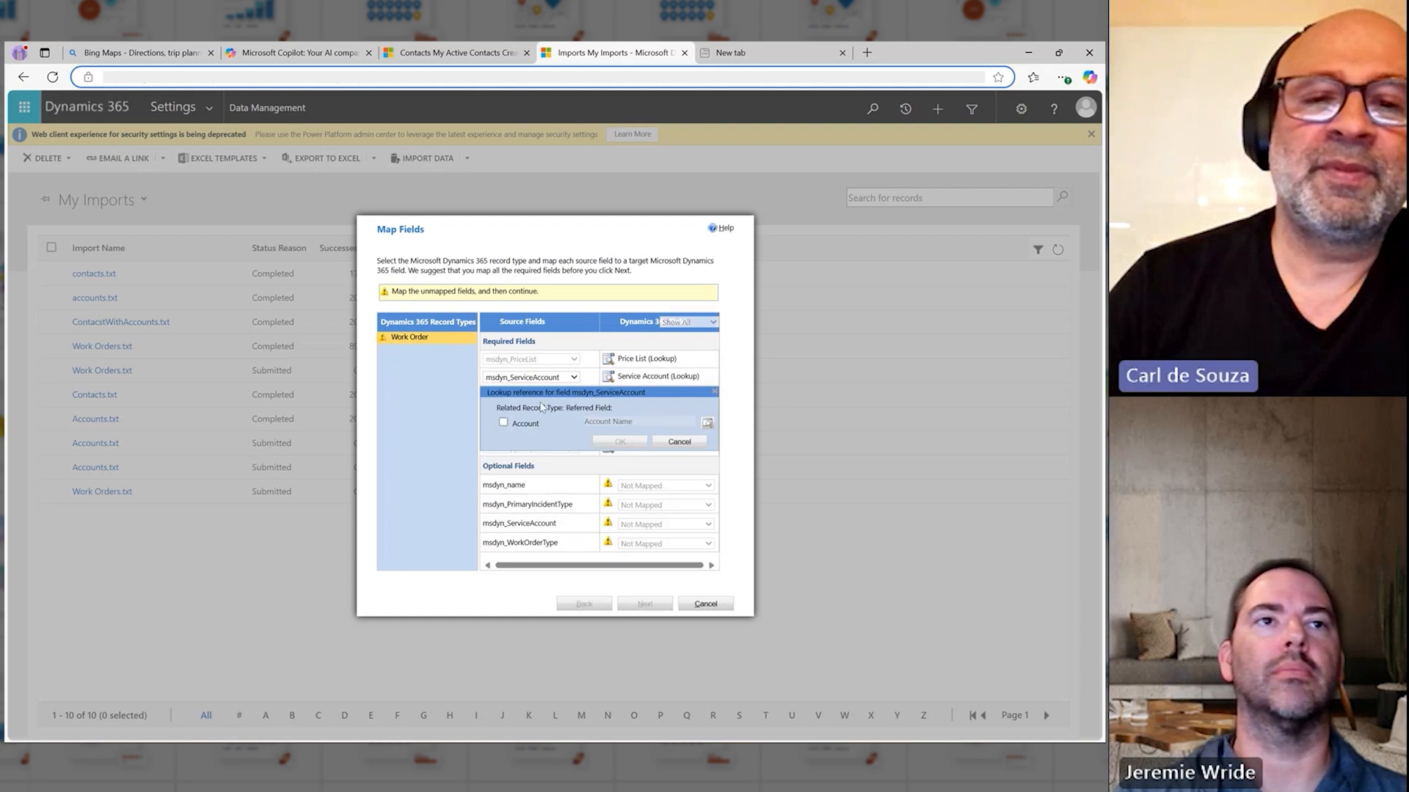
left_click(503, 423)
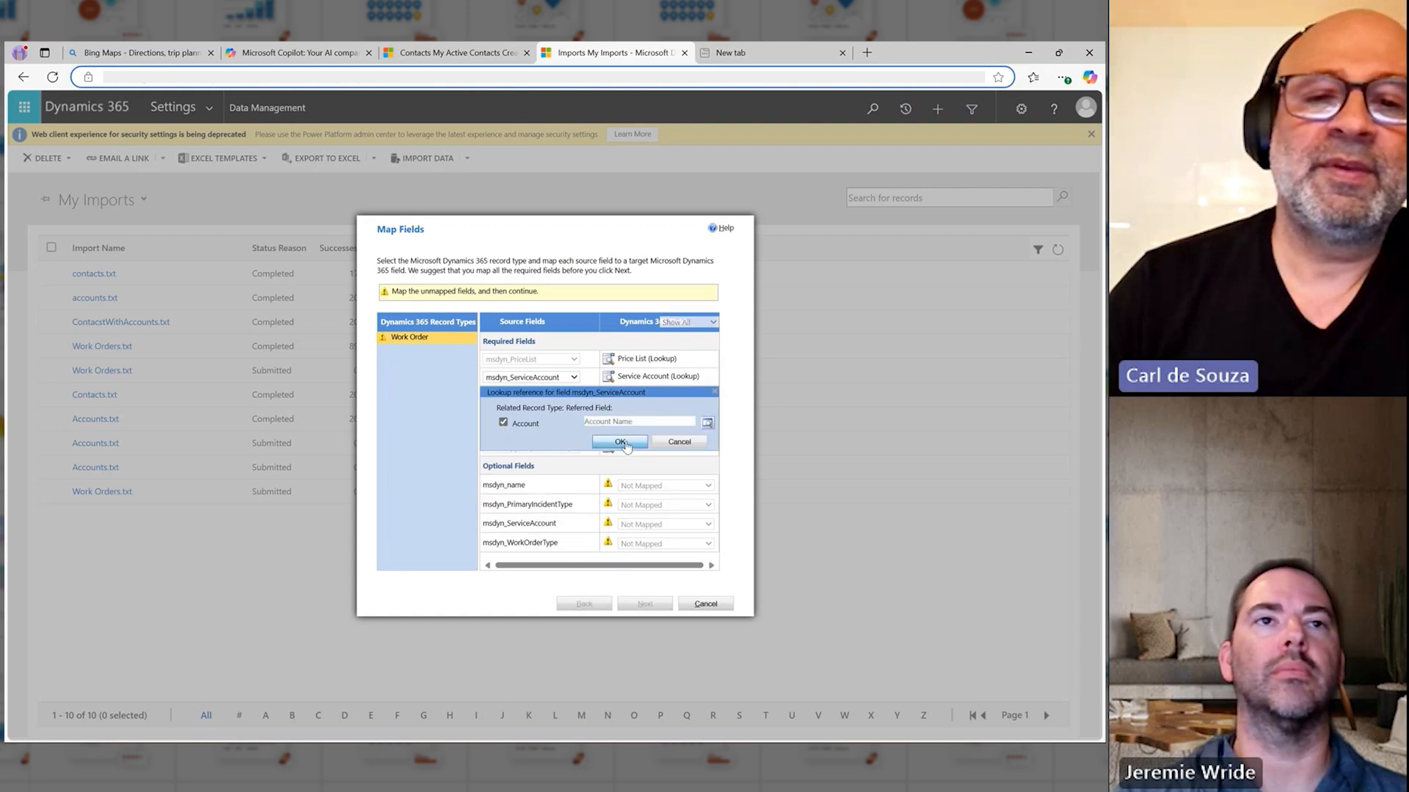
left_click(621, 442)
left_click(571, 396)
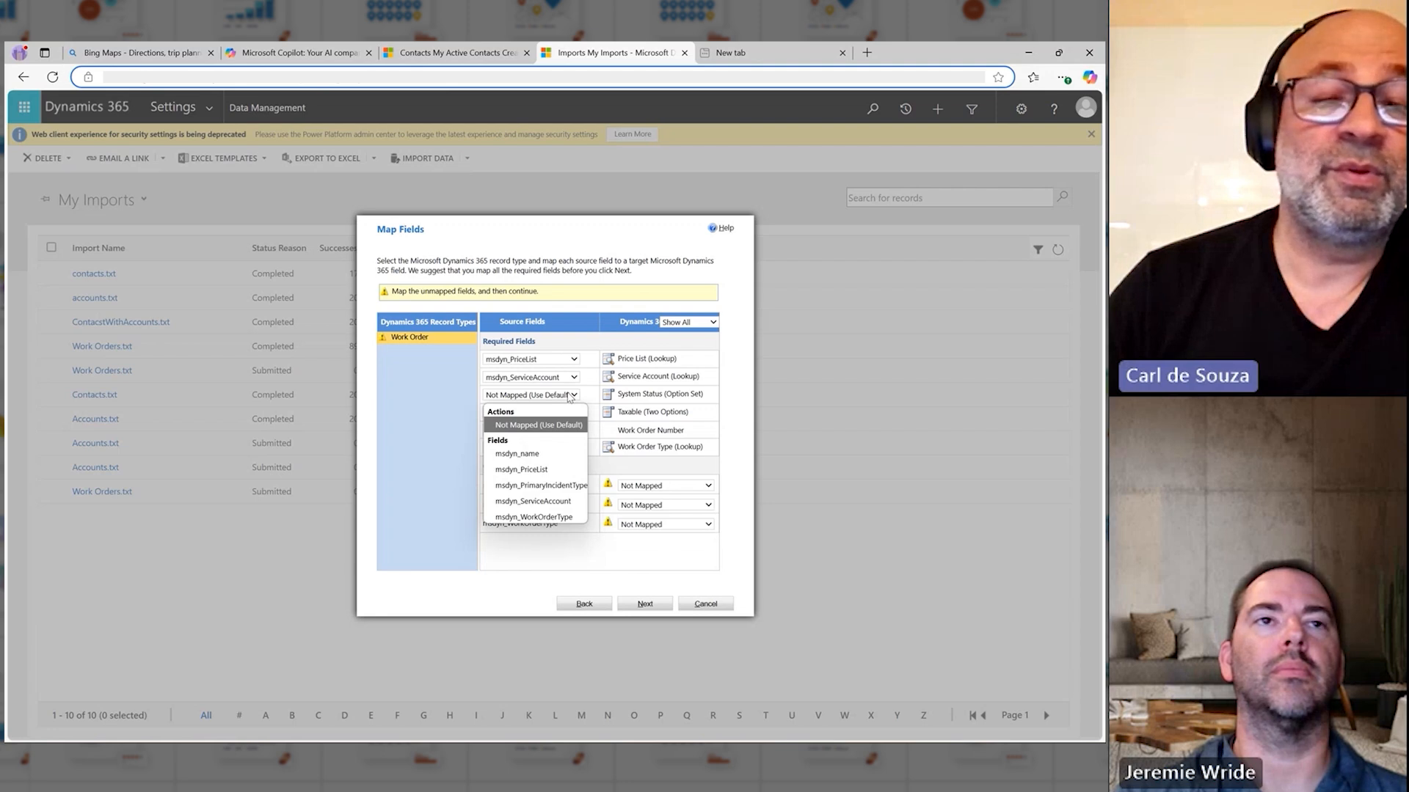
left_click(571, 396)
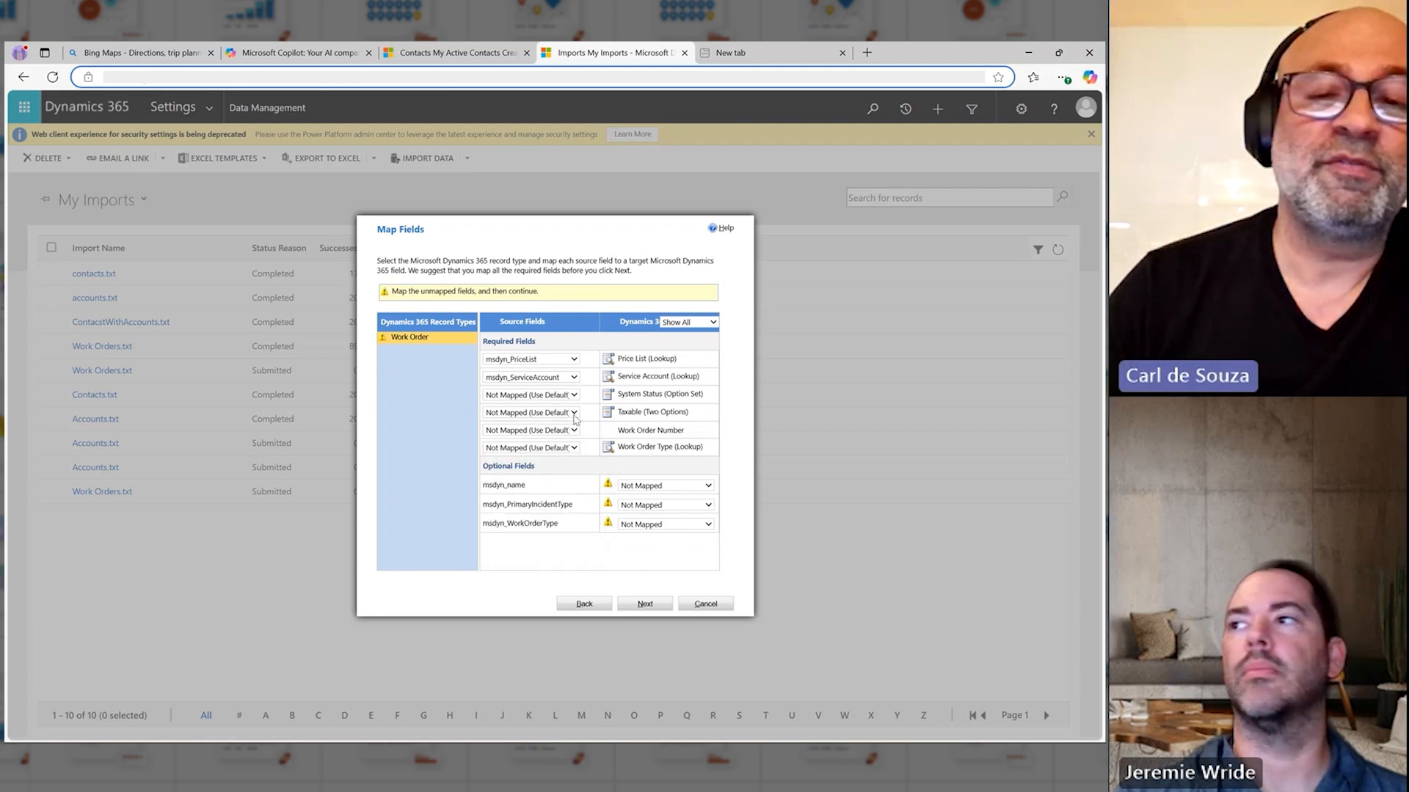
Step: Map the msdyn_name source field to the required Work Order Number field
left_click(573, 414)
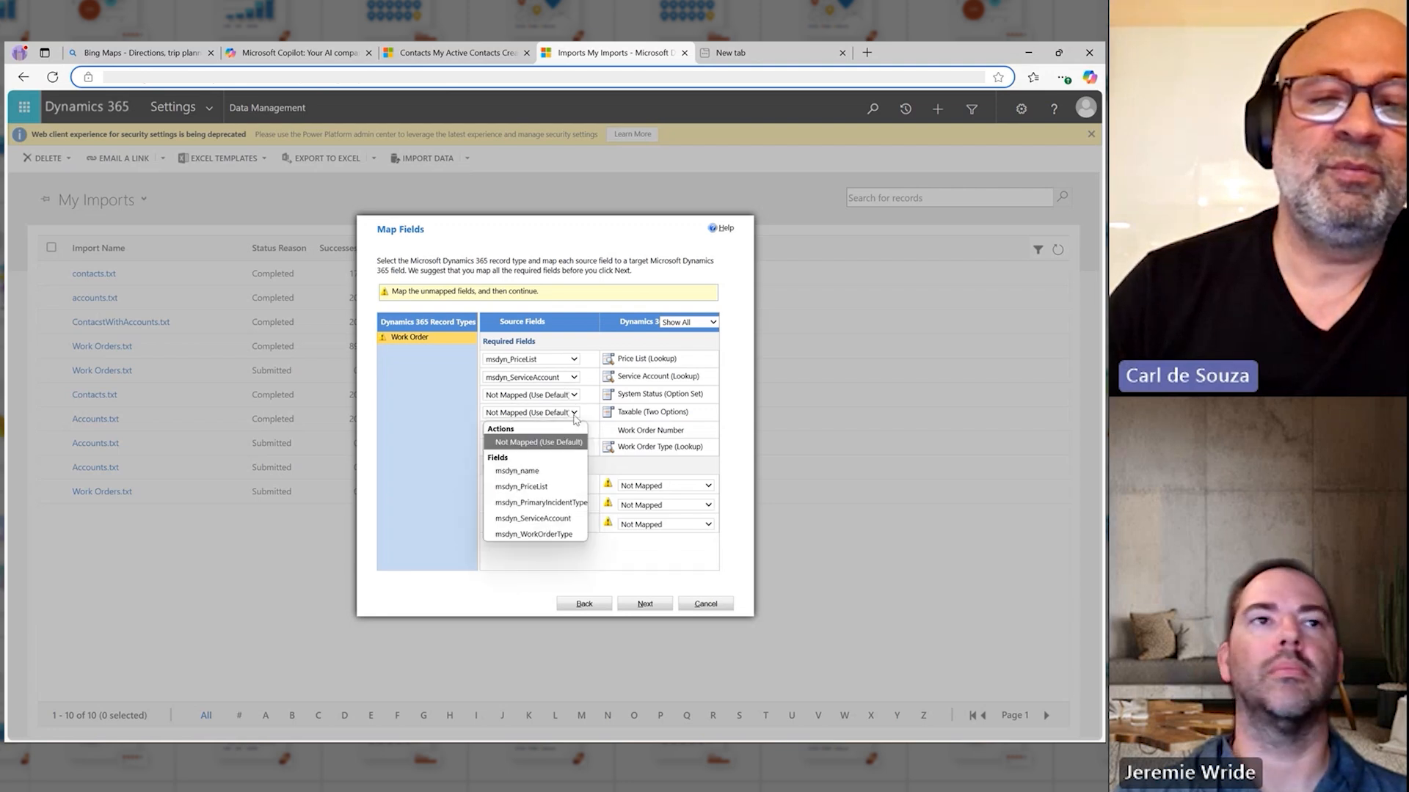
left_click(574, 415)
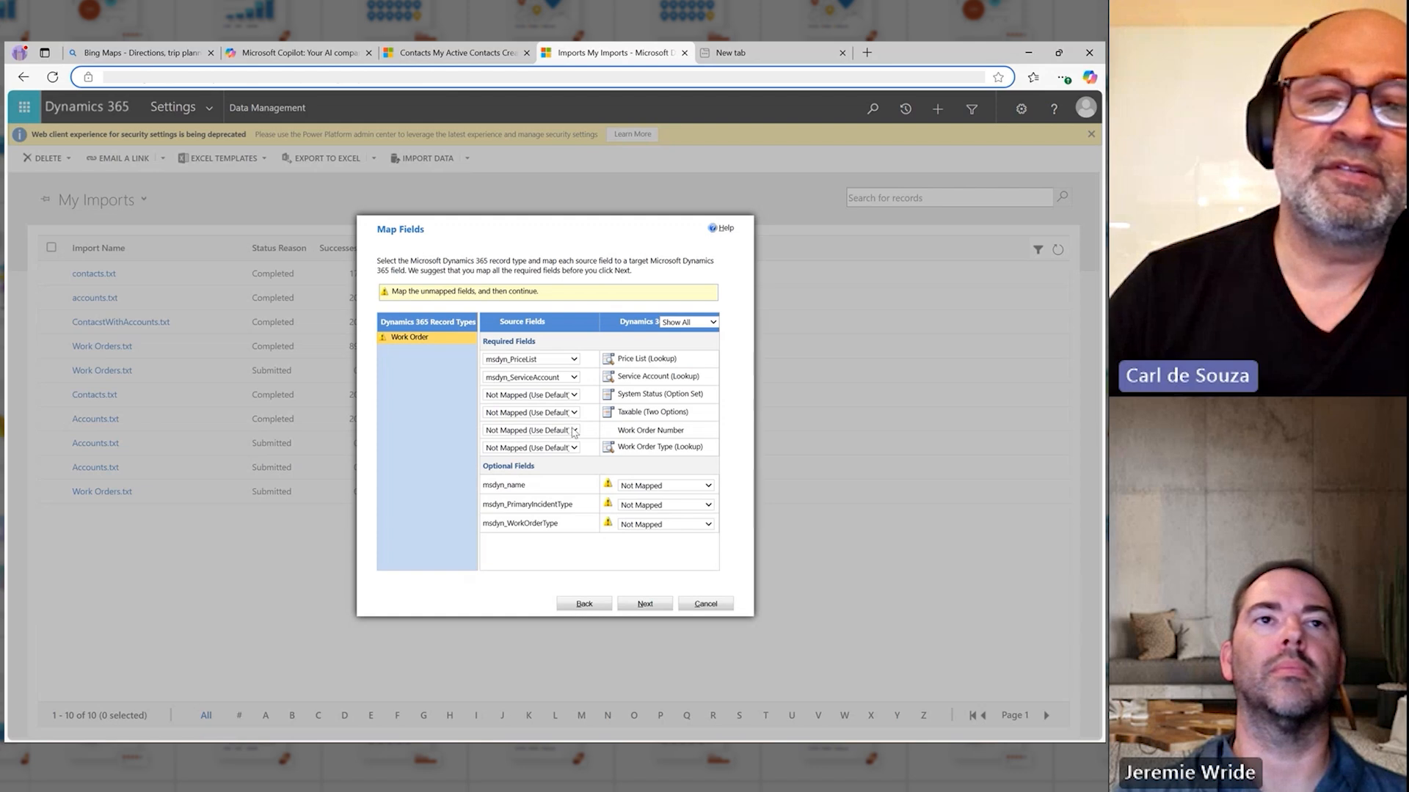
left_click(573, 431)
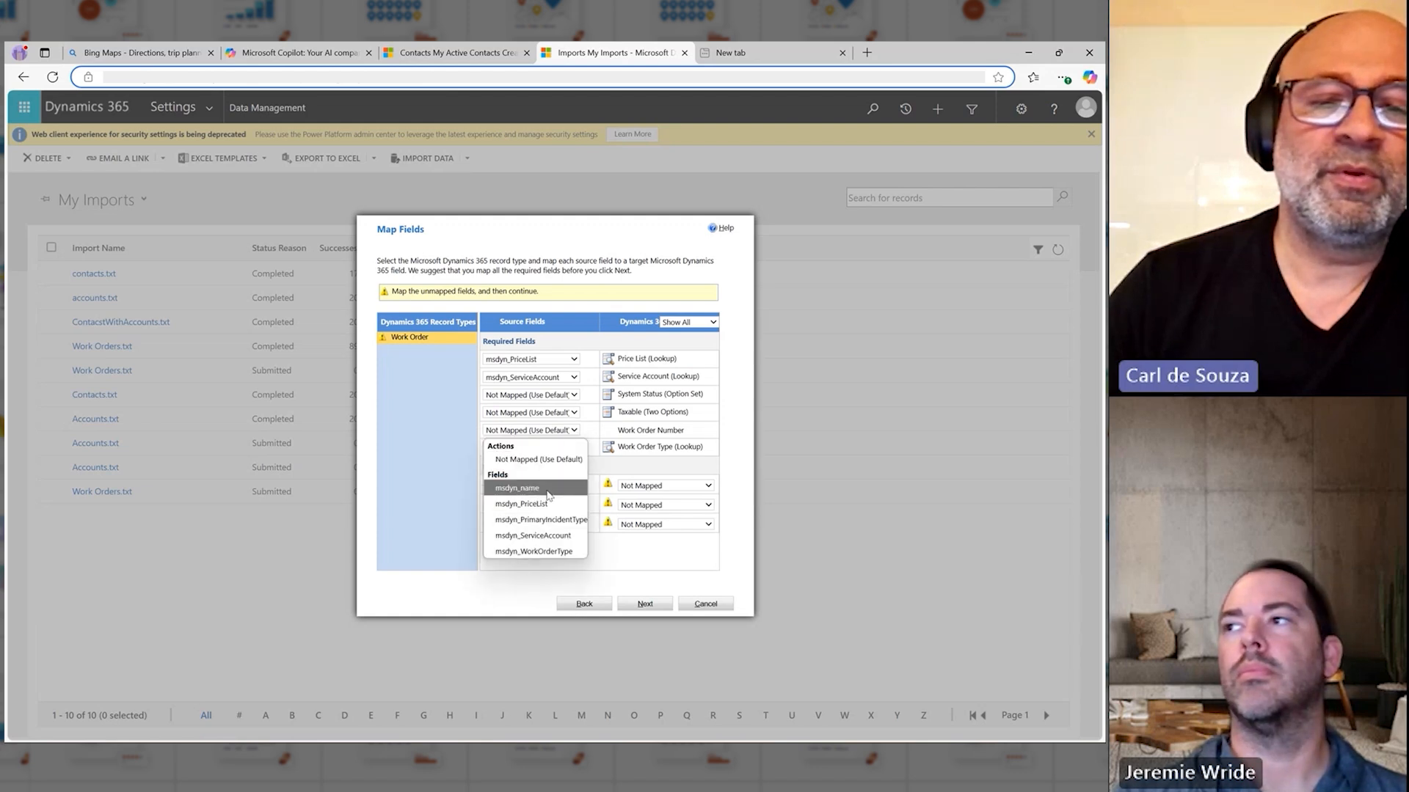
left_click(535, 490)
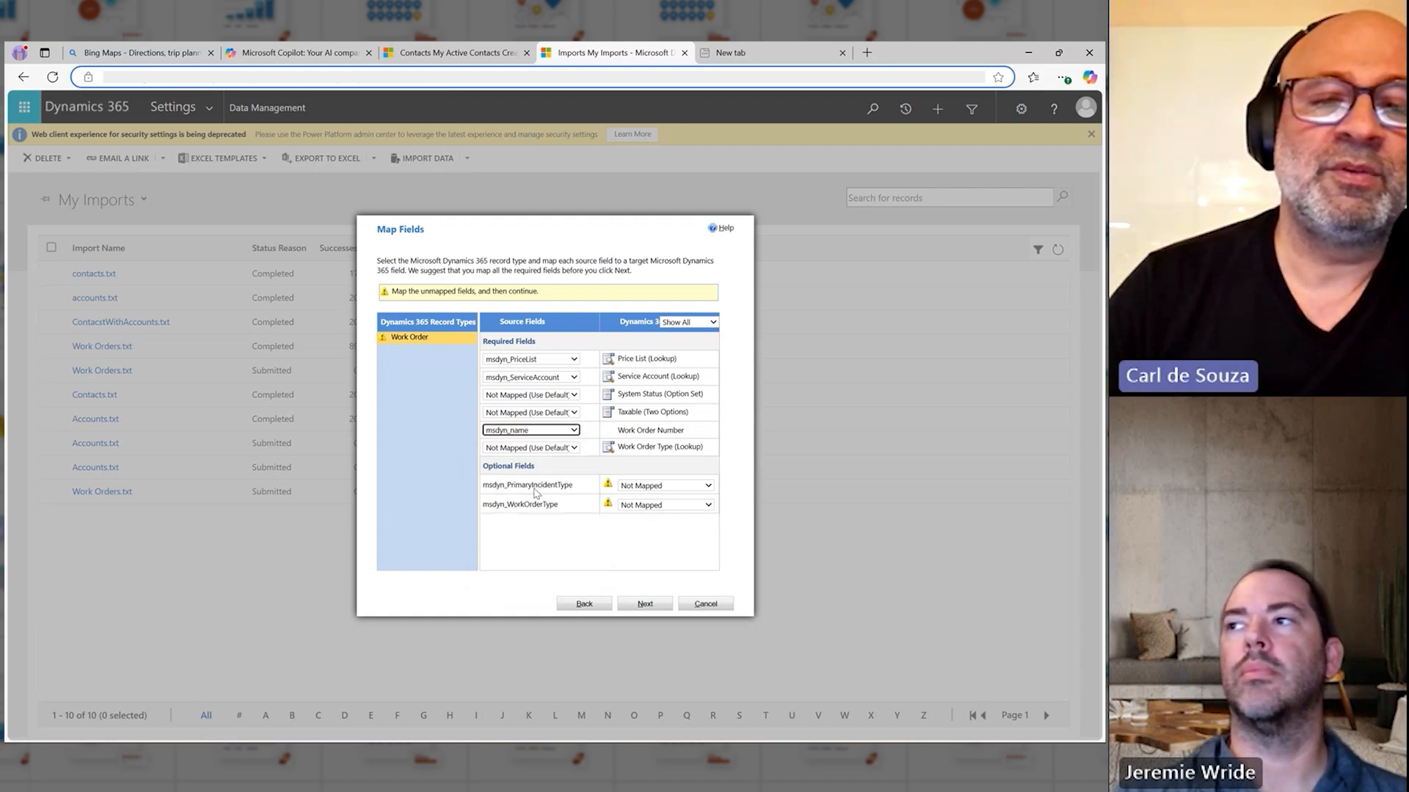
Step: Map msdyn_WorkOrderType to the required Work Order Type lookup, referencing the Work Order Type record type by Name
left_click(574, 448)
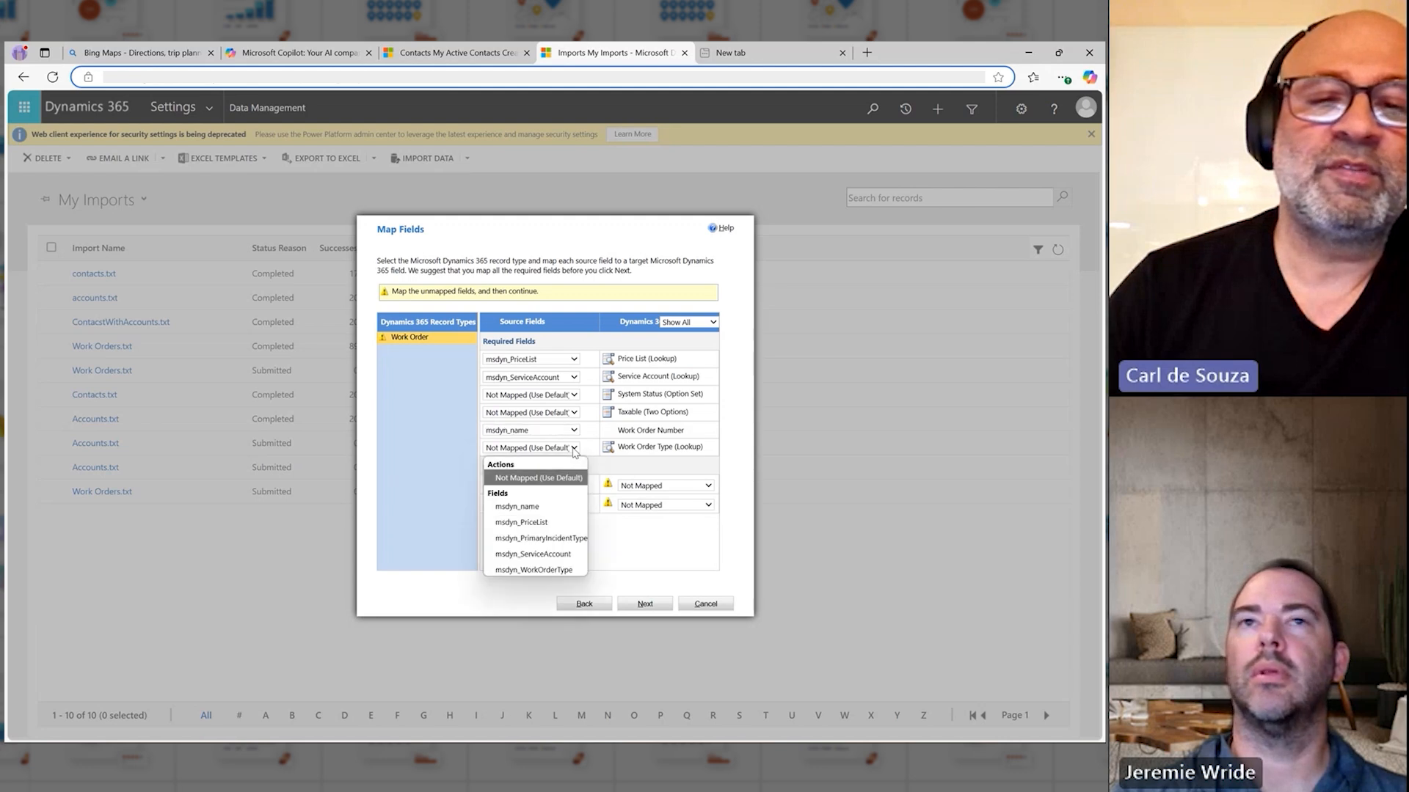
left_click(527, 570)
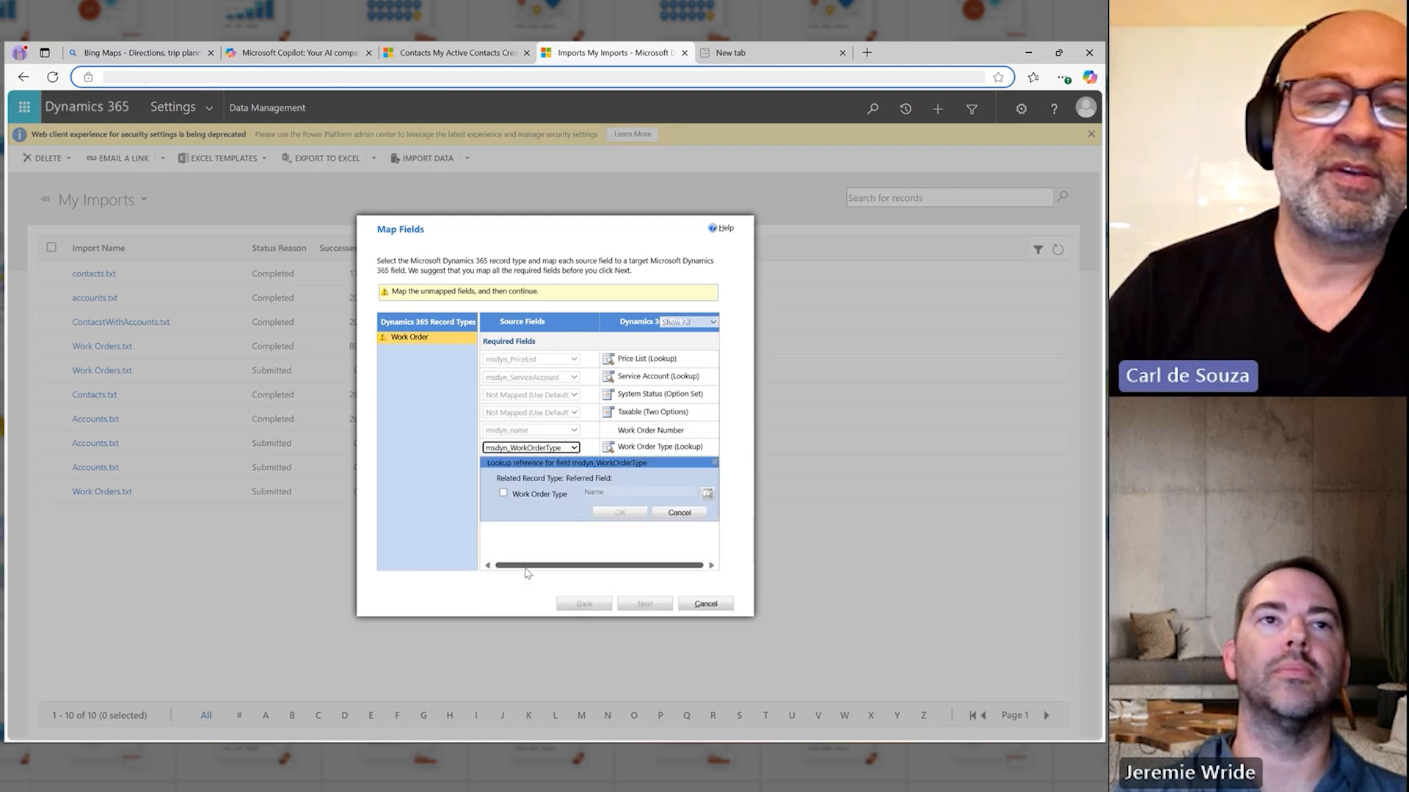
left_click(534, 496)
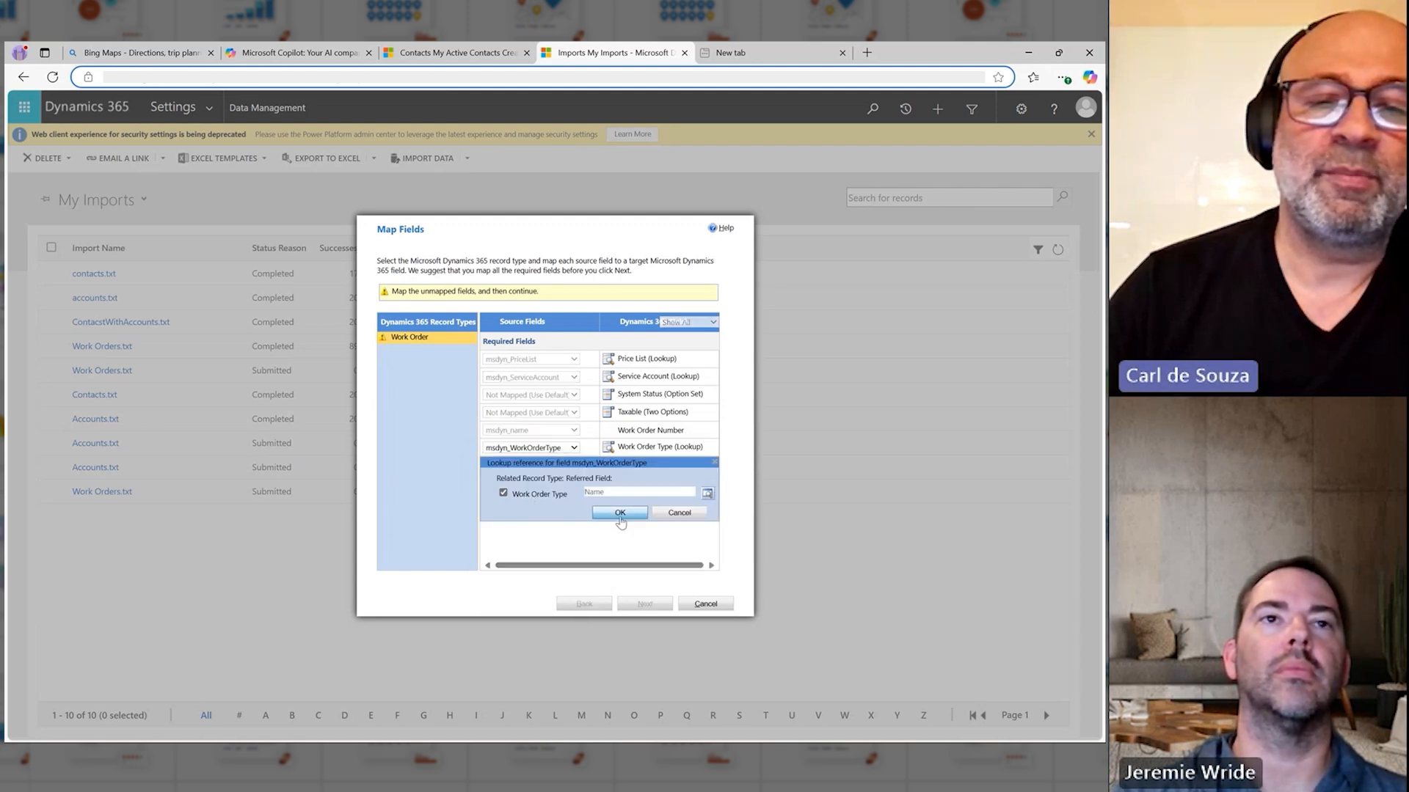
left_click(619, 514)
left_click(623, 522)
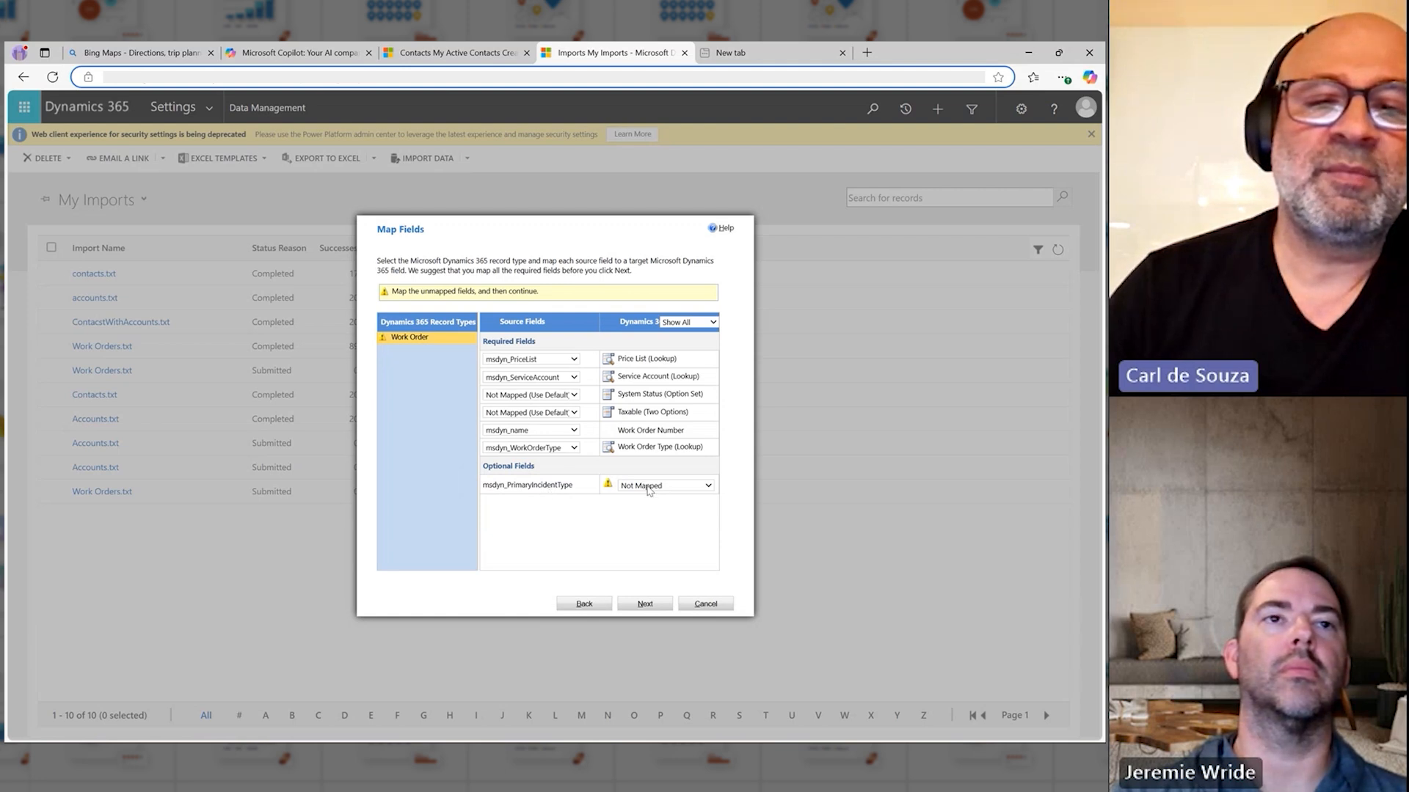
Step: Map the optional msdyn_PrimaryIncidentType field to the Primary Incident Type lookup, referencing the Incident Type record type by Name
left_click(649, 485)
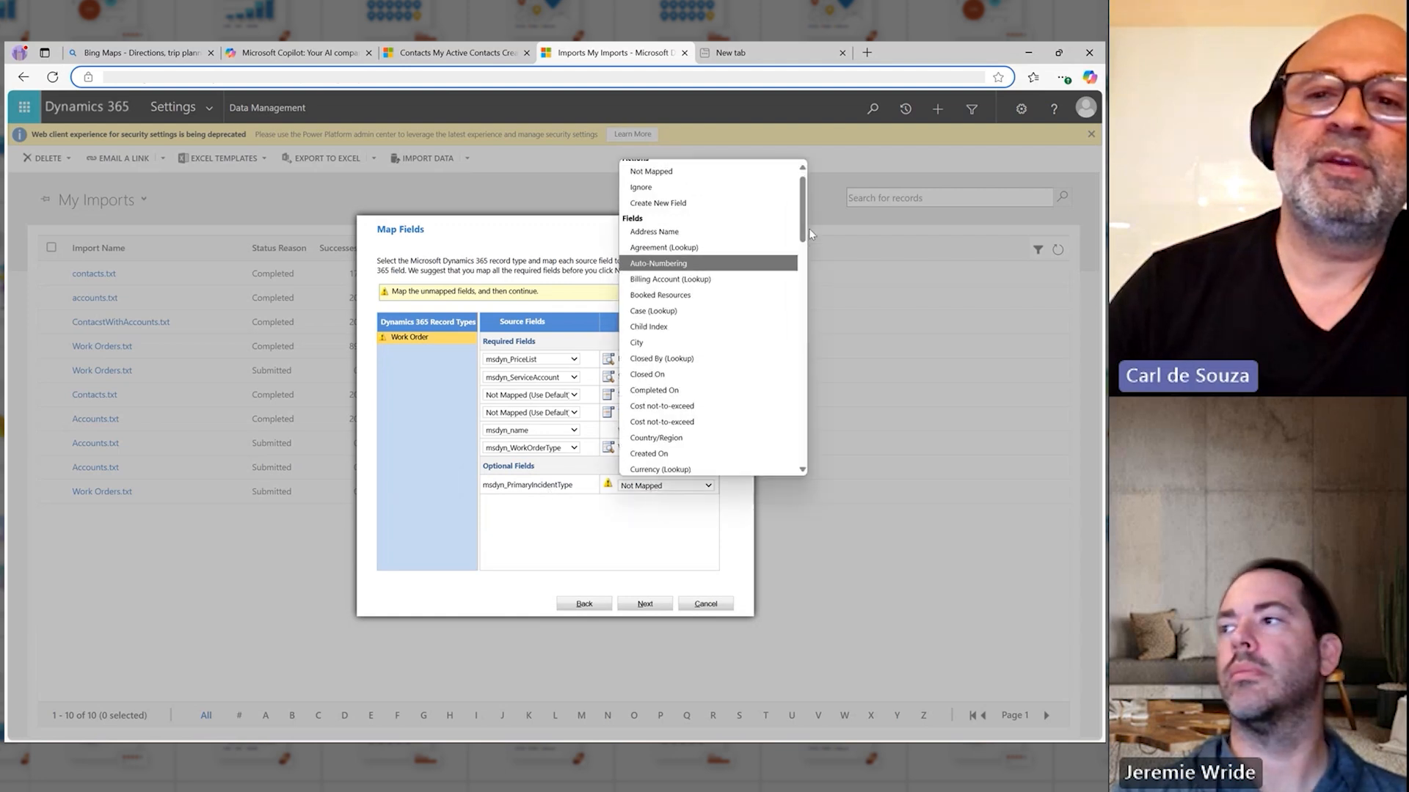
left_click_drag(803, 224, 792, 350)
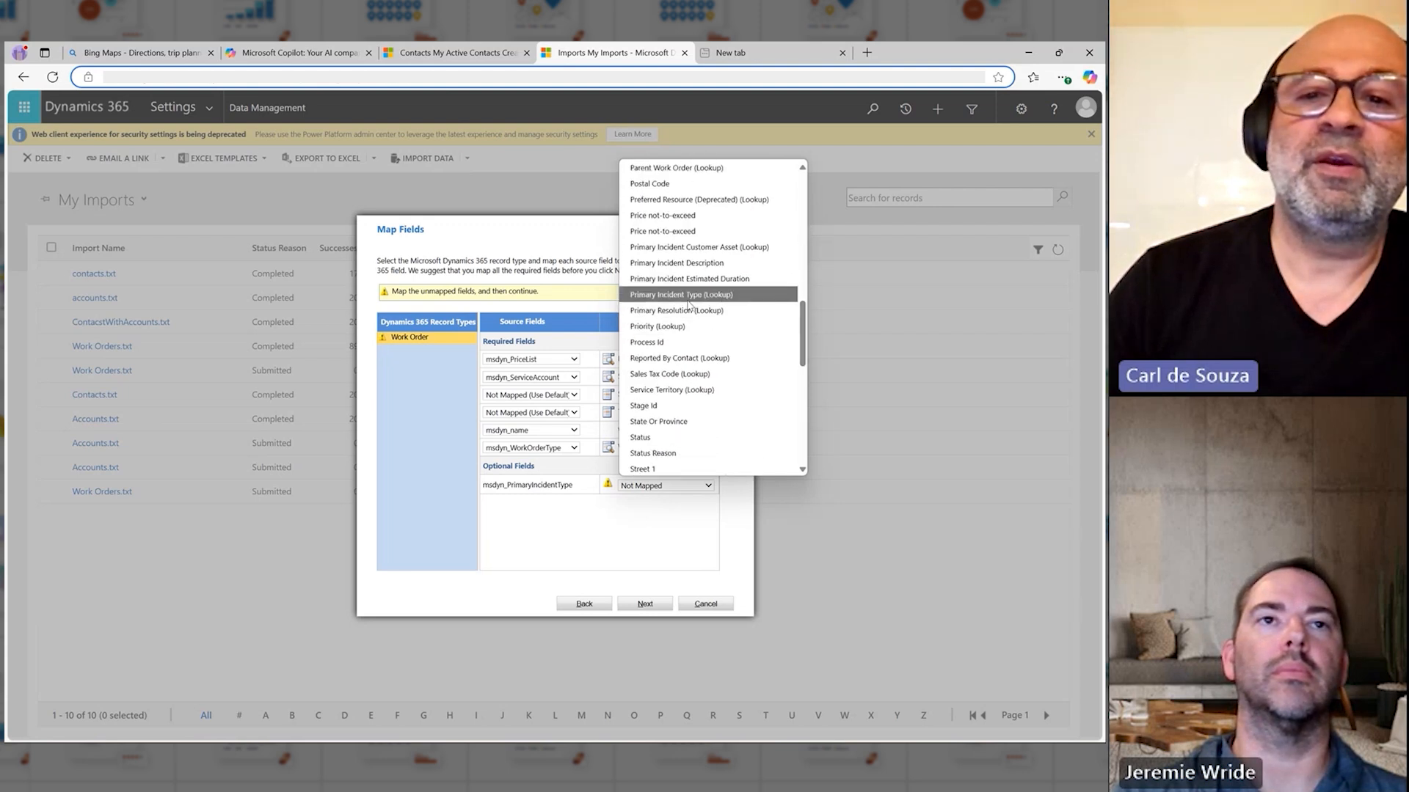
left_click(689, 296)
left_click(504, 532)
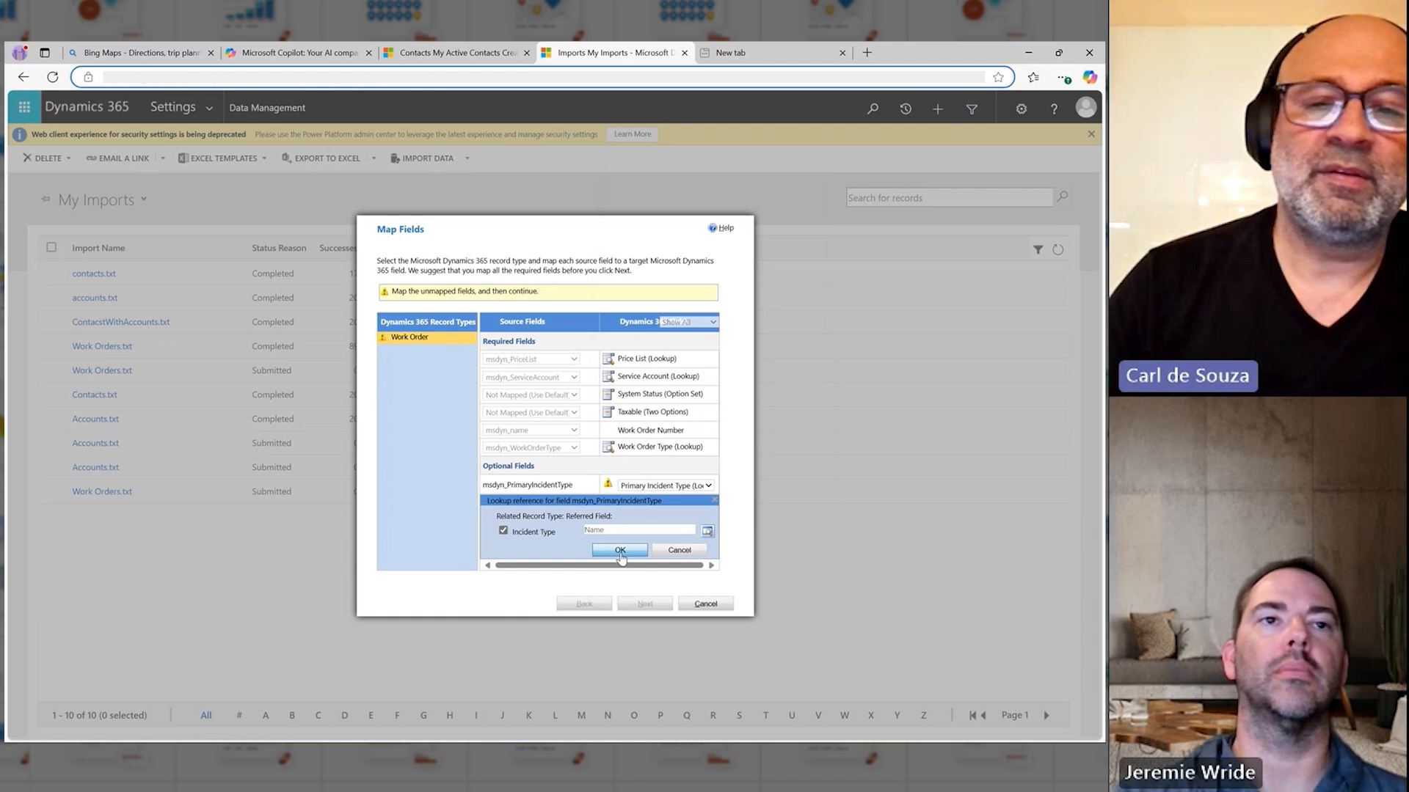
left_click(620, 552)
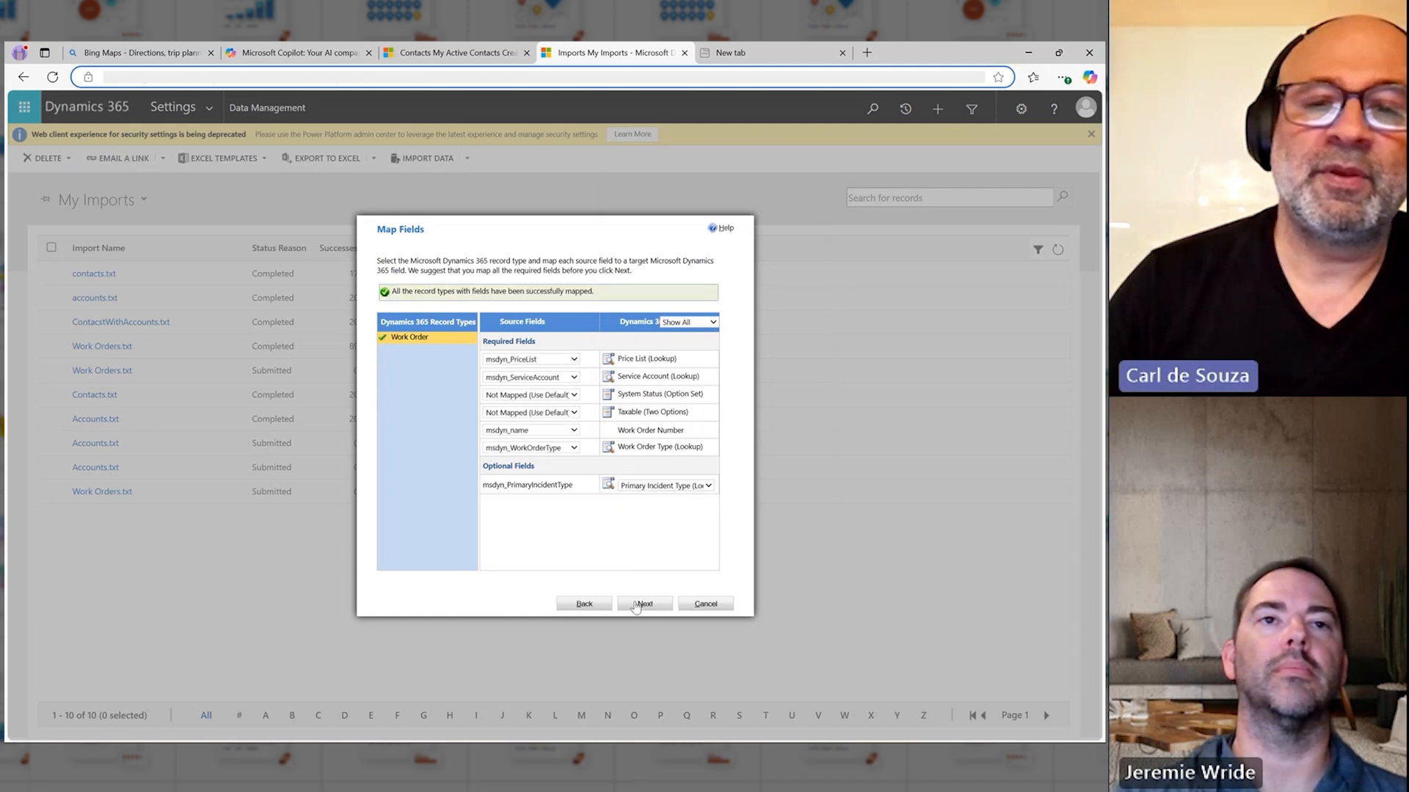
Step: Proceed despite the unmapped required fields, submit the work order import with duplicates disallowed, and finish the wizard
left_click(636, 605)
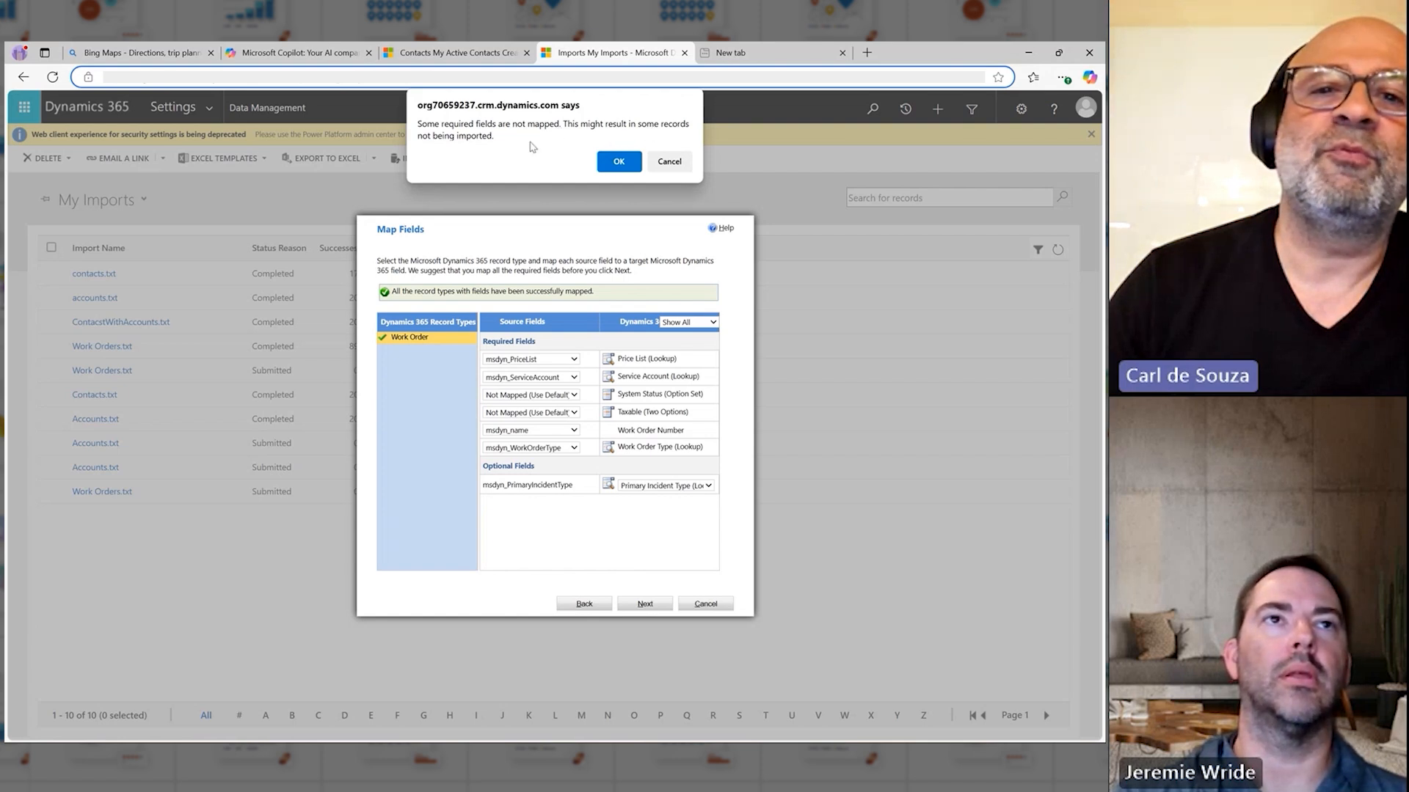
left_click(630, 164)
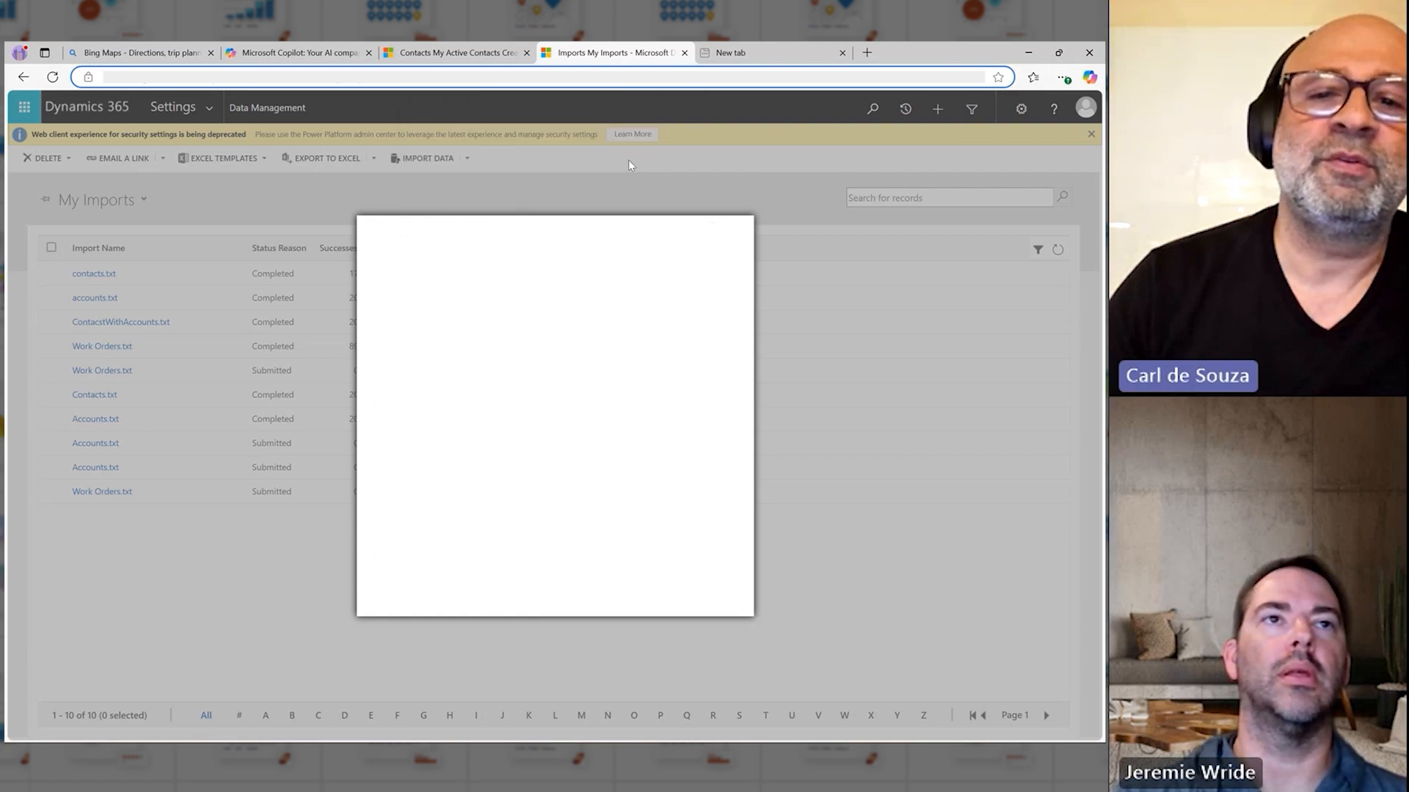
left_click(647, 605)
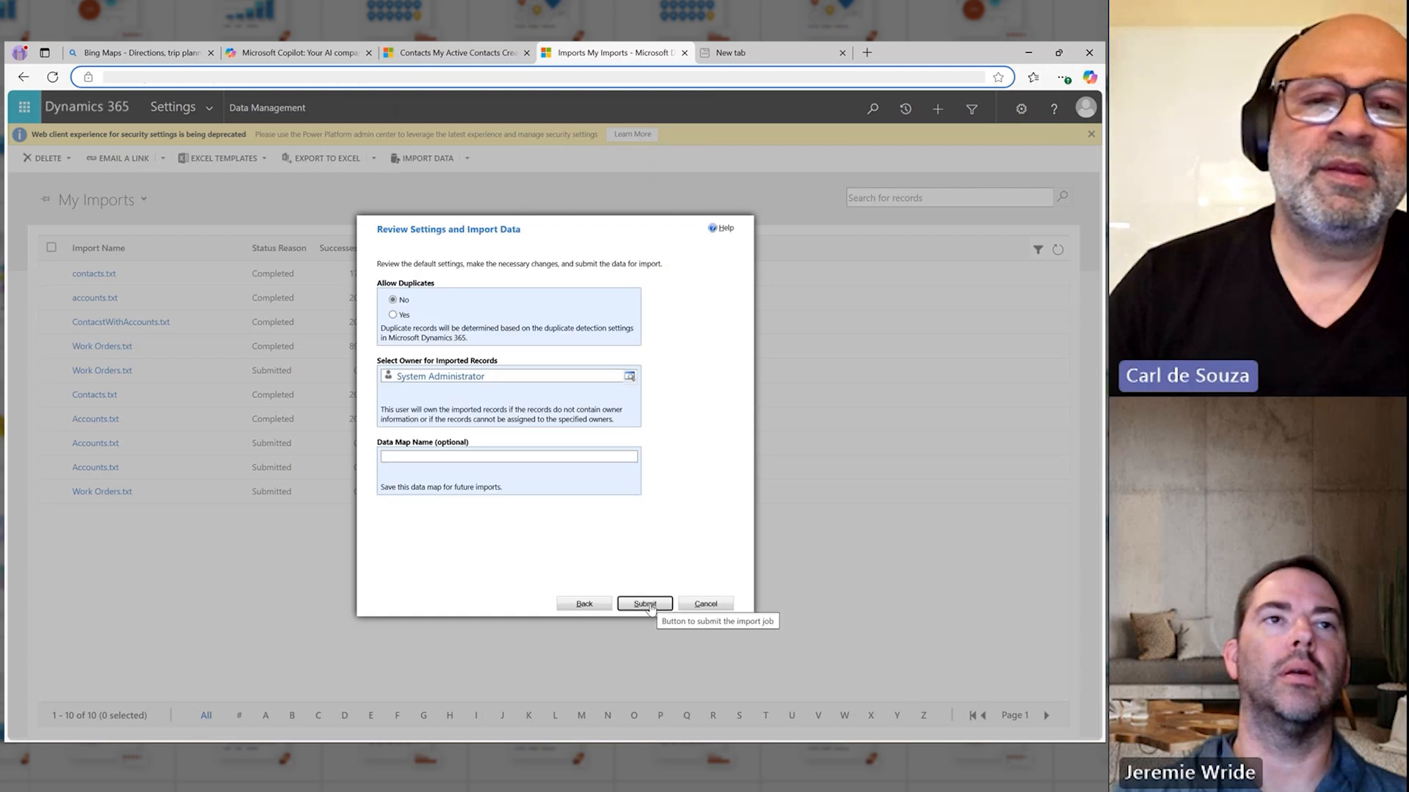
left_click(646, 604)
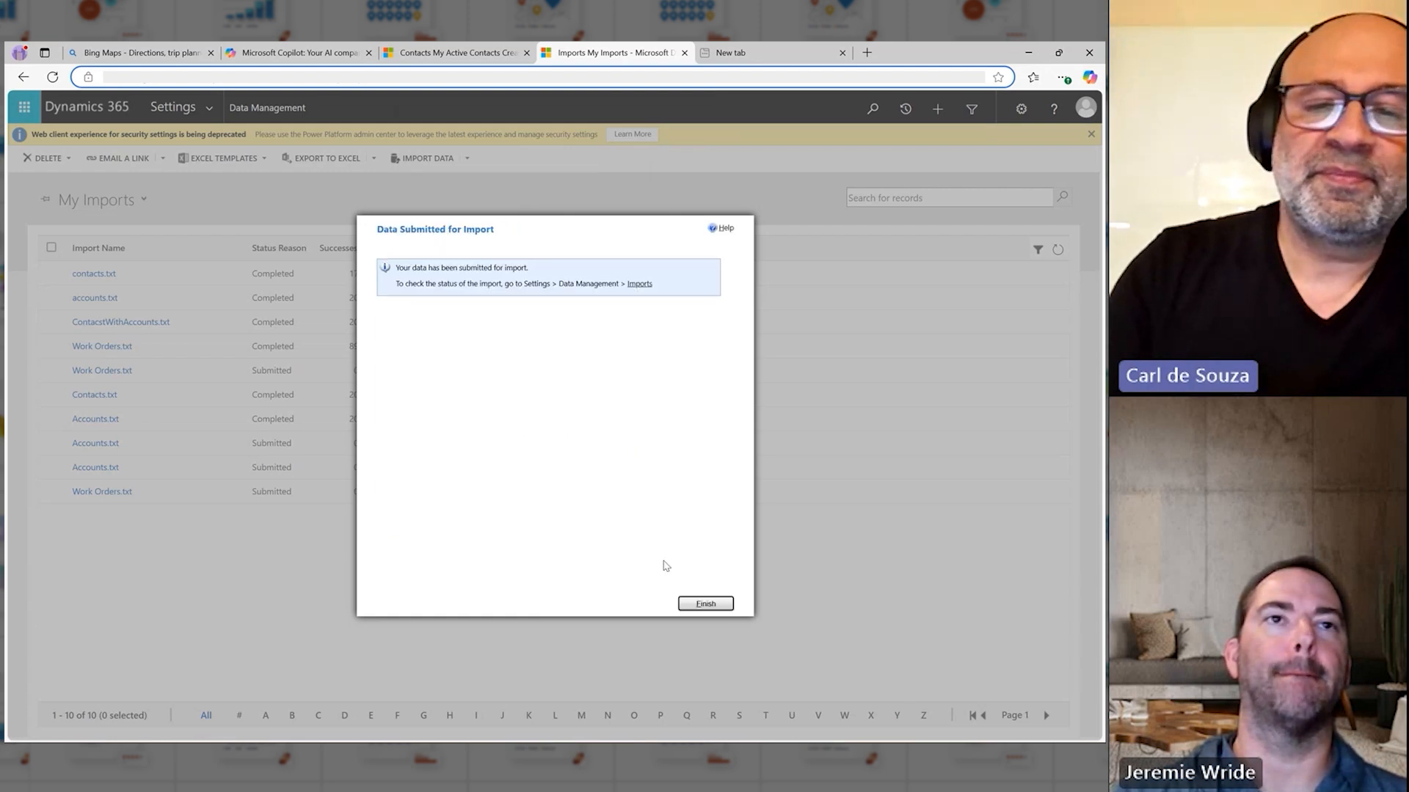
left_click(701, 603)
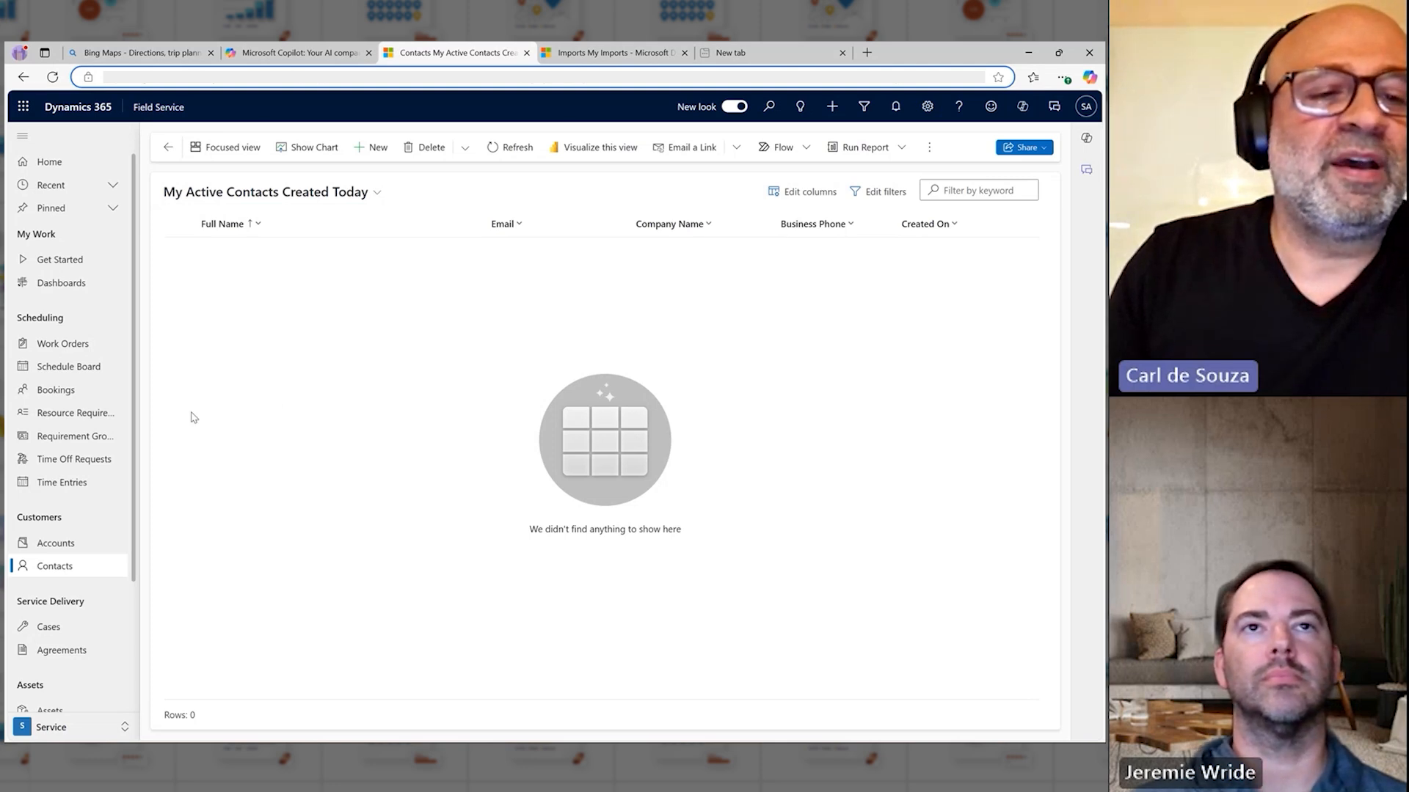
Step: Show the accounts in the My Active Accounts Created Today view and open the Account1 record to check its details
left_click(66, 545)
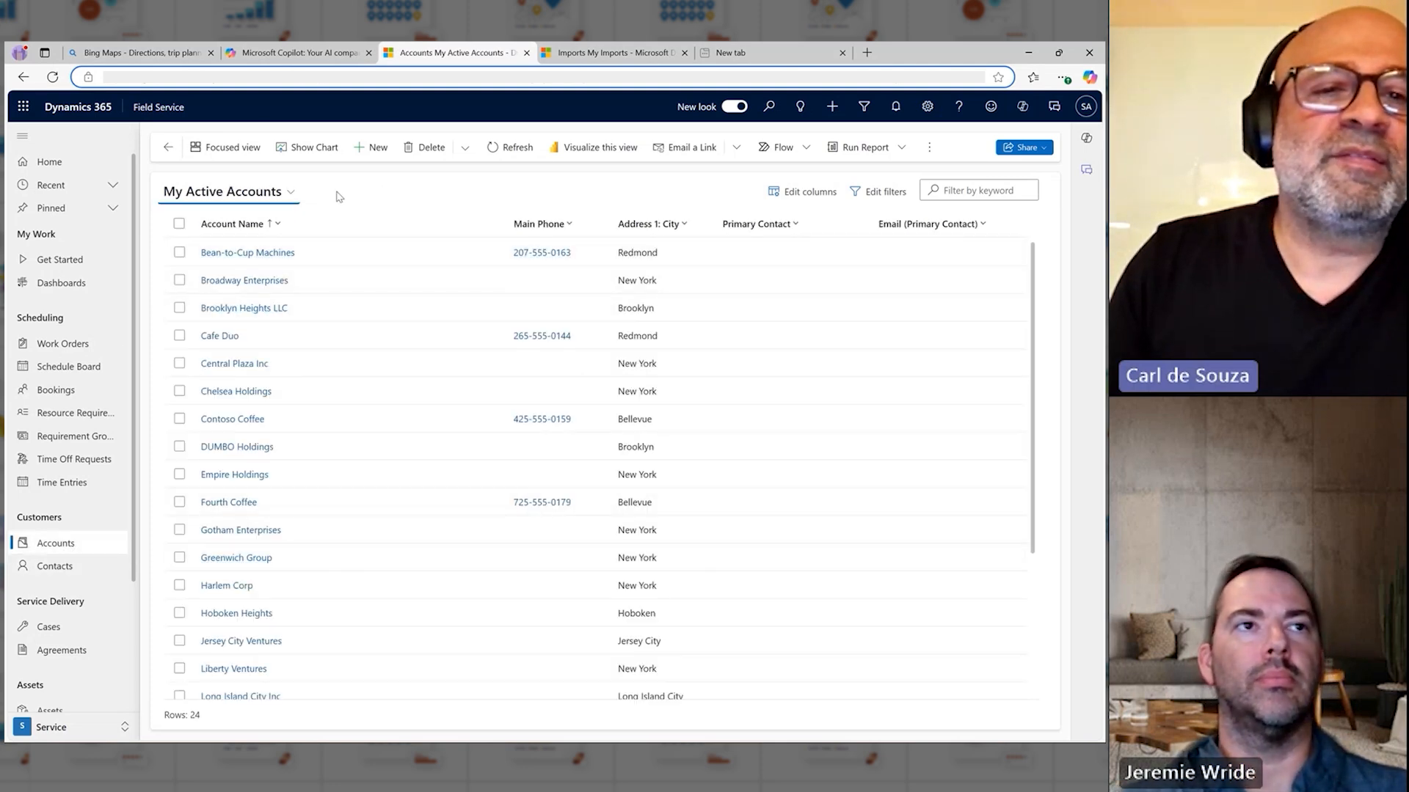
left_click(285, 194)
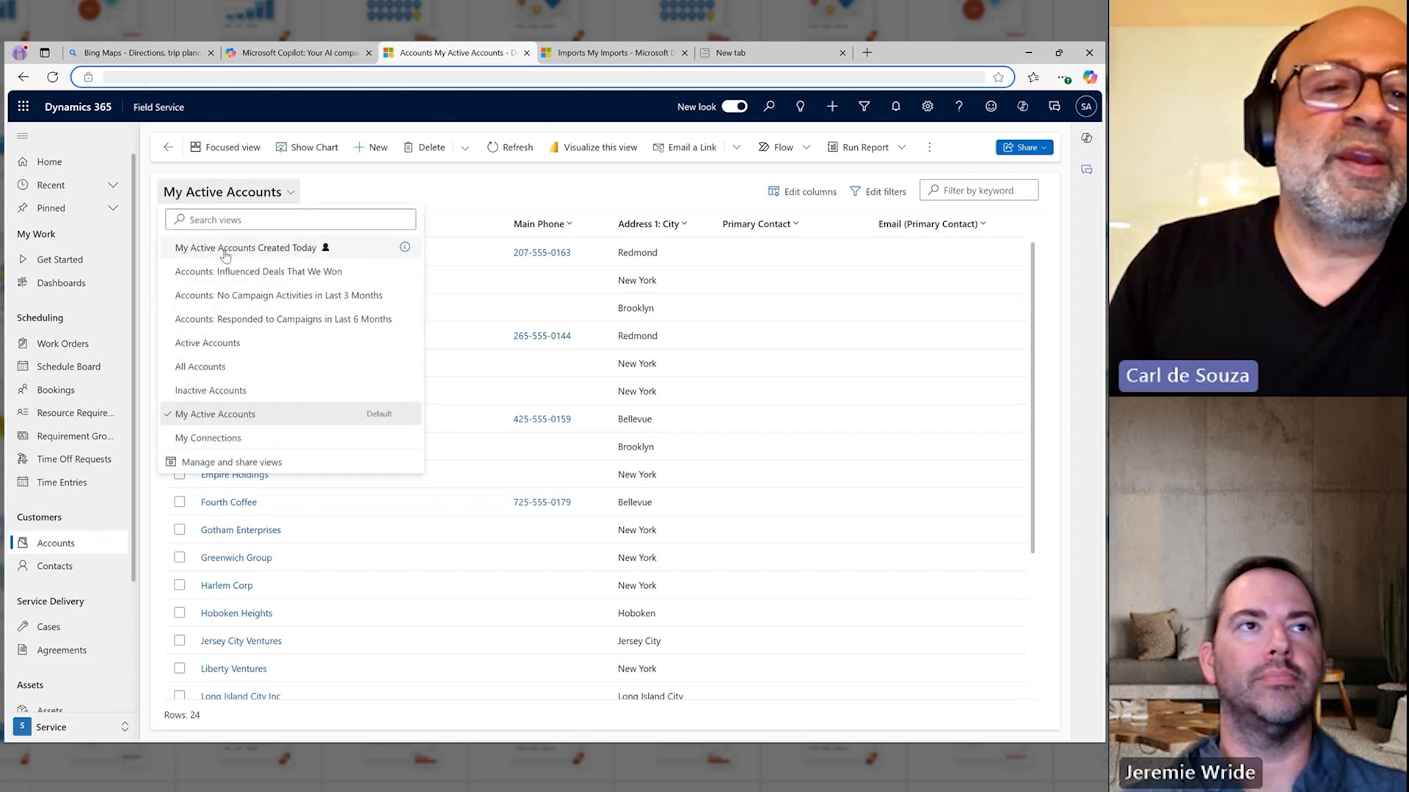
left_click(252, 253)
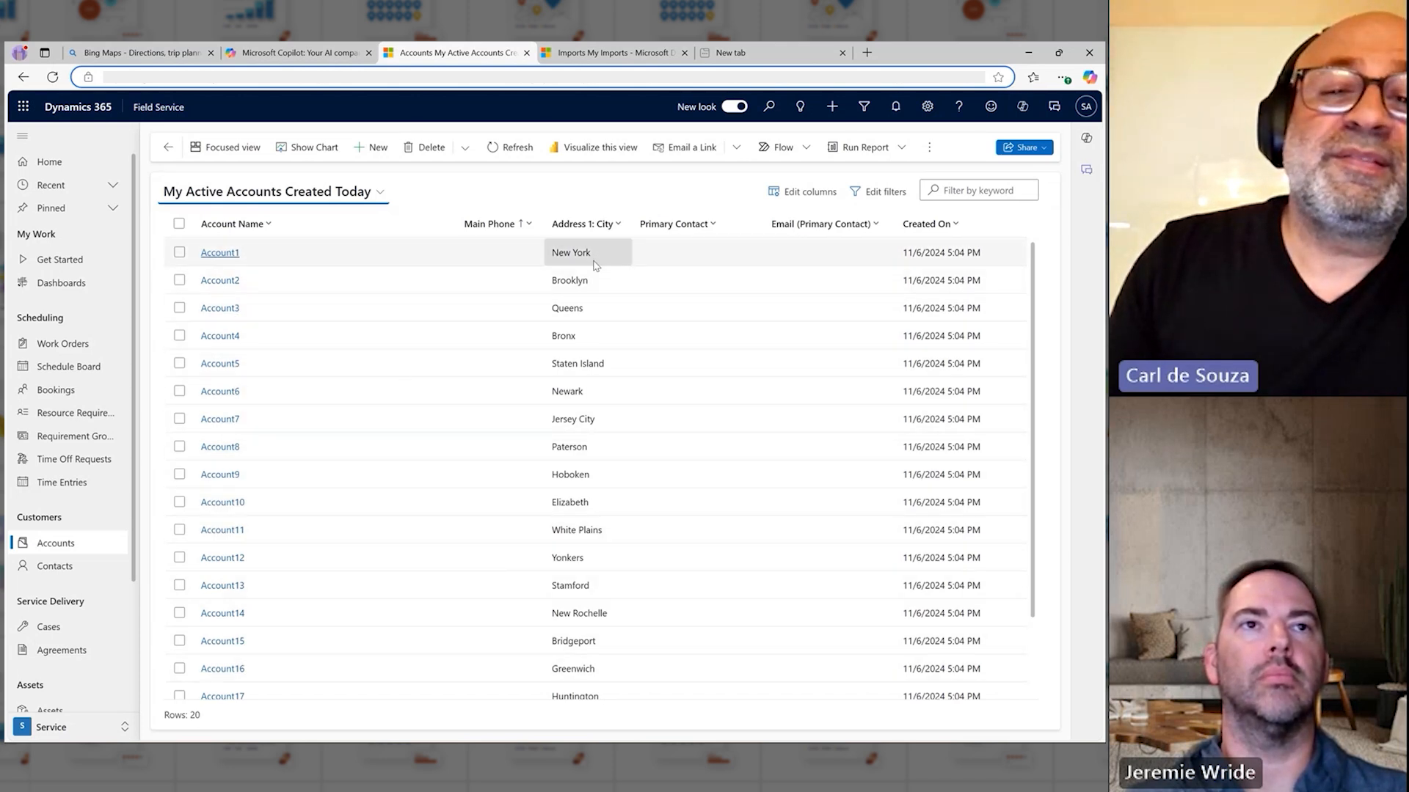
left_click(220, 252)
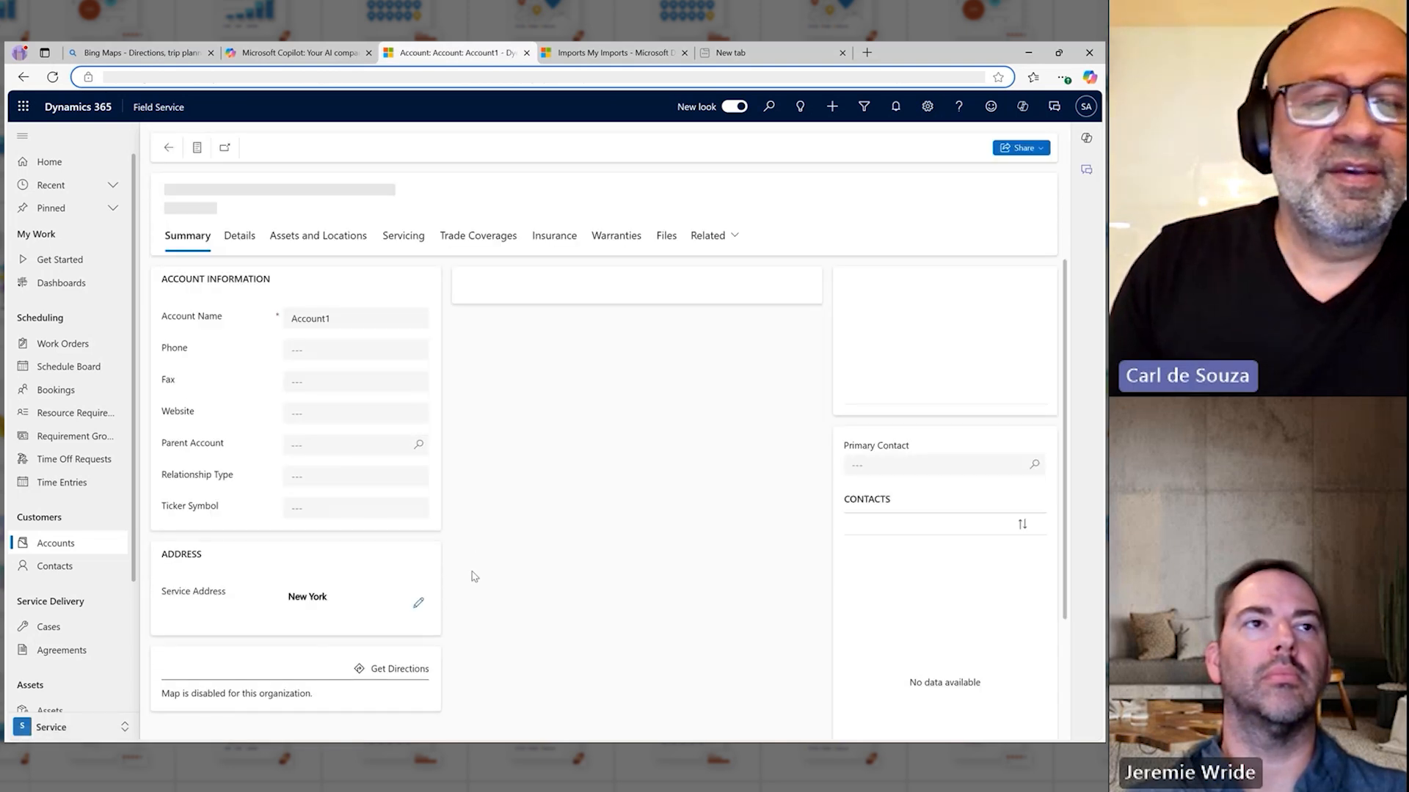
right_click(526, 542)
left_click(511, 549)
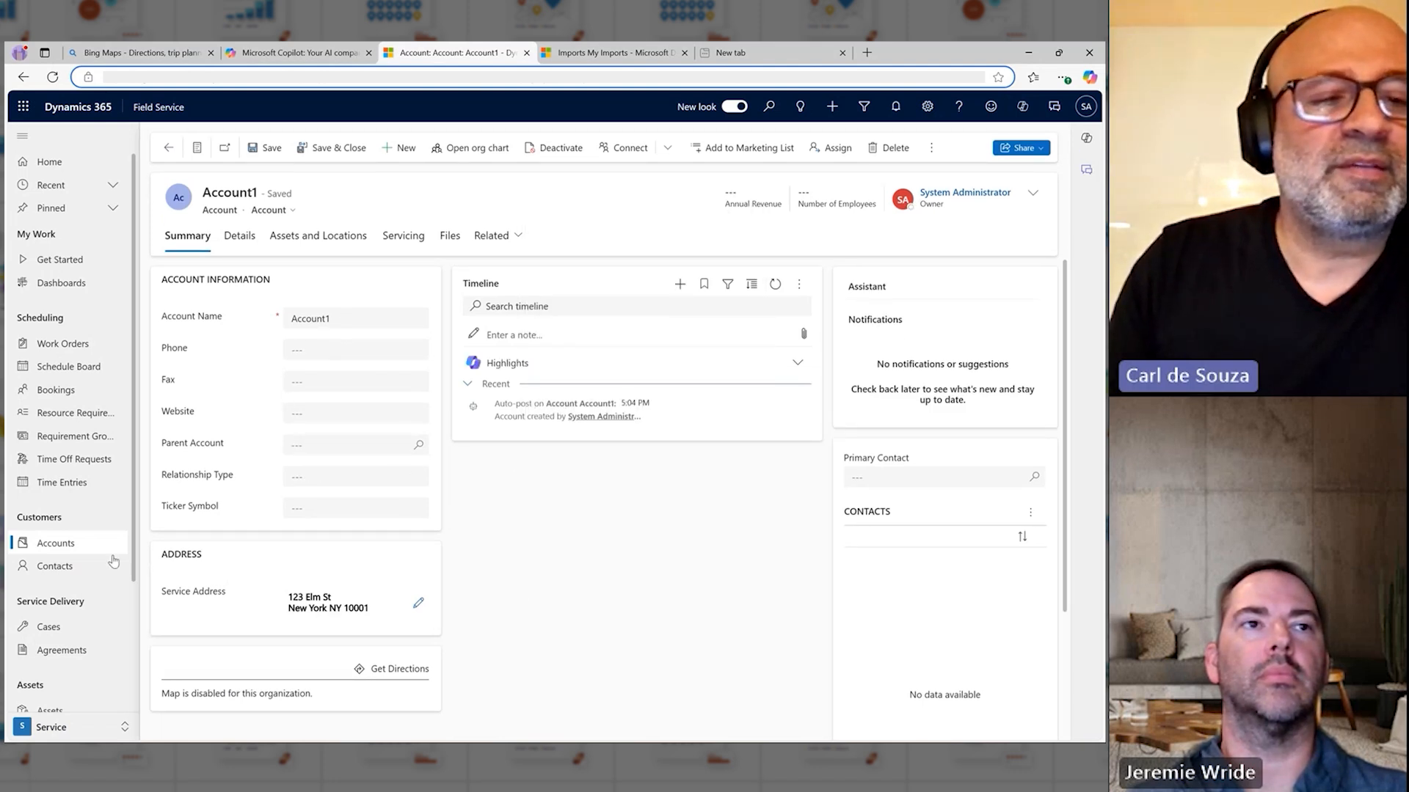
Step: Show the contacts in the My Active Contacts Created Today view and open the first contact to check its linked account
left_click(78, 575)
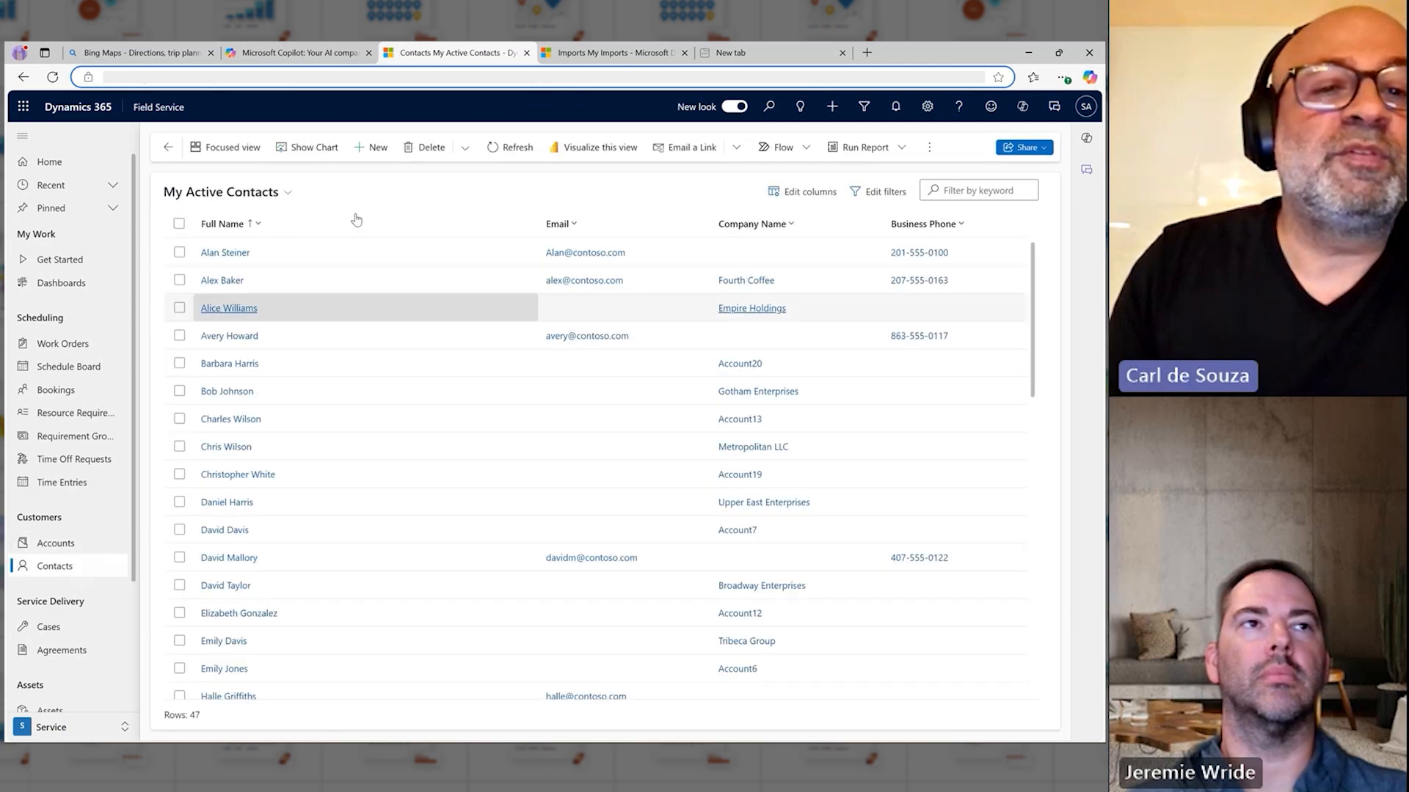
left_click(283, 193)
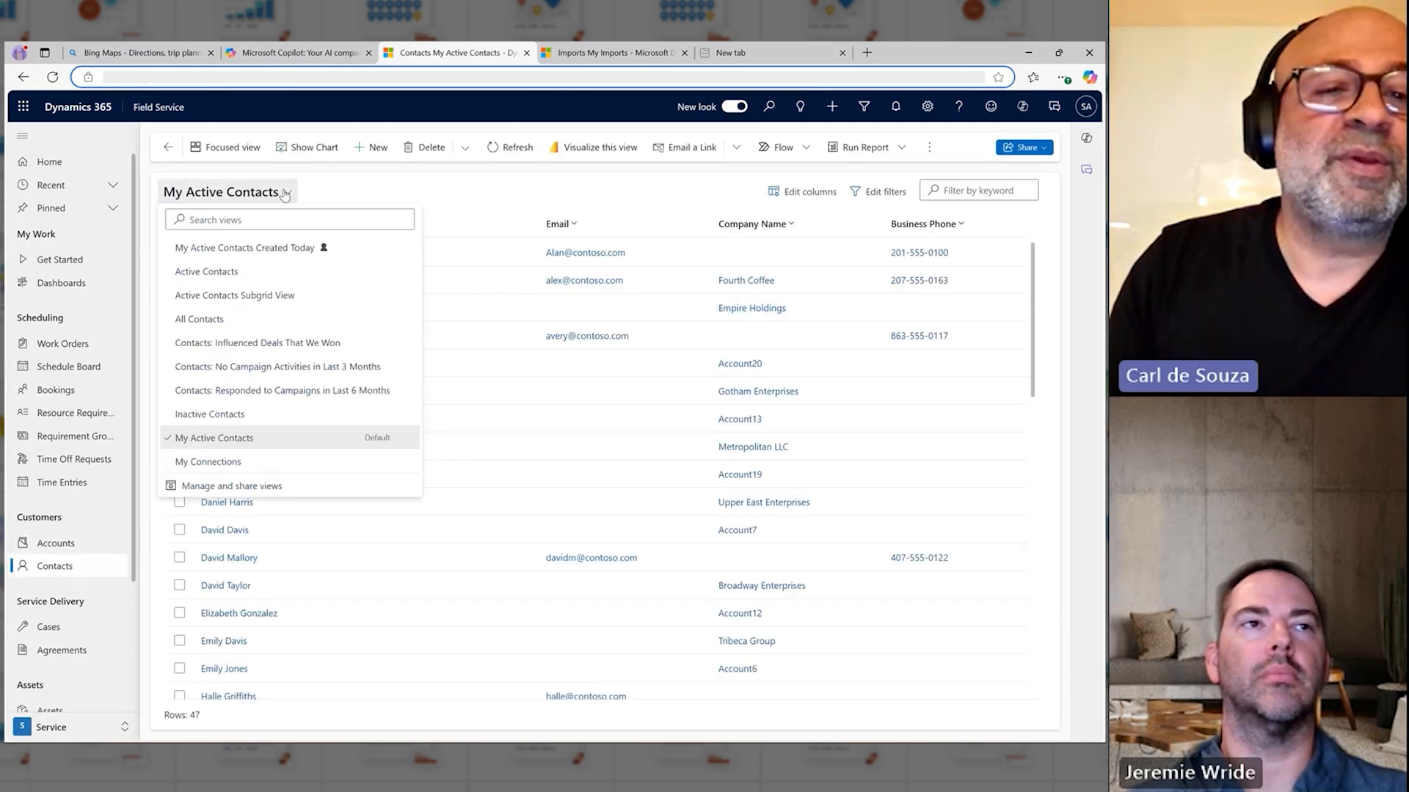
left_click(254, 249)
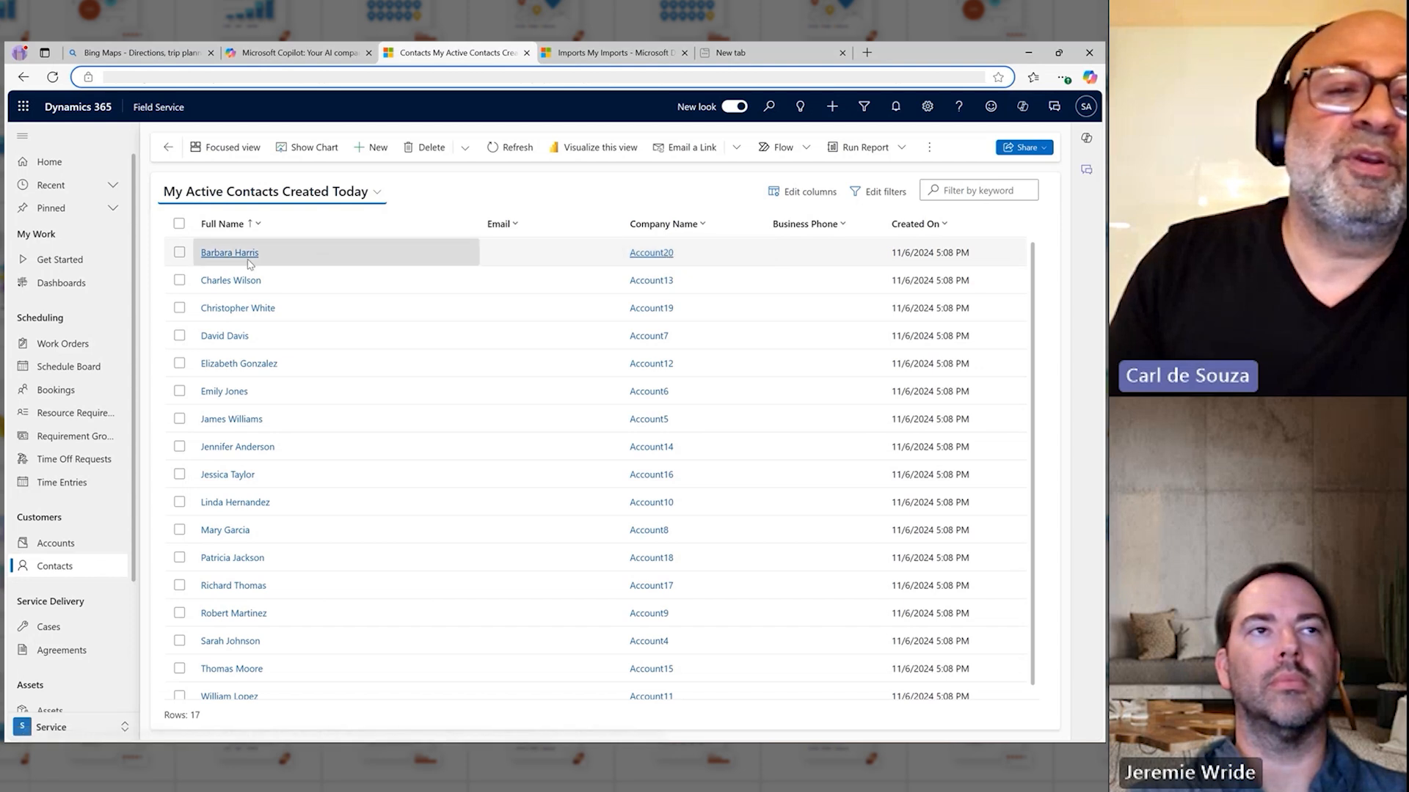
left_click(286, 257)
left_click(285, 257)
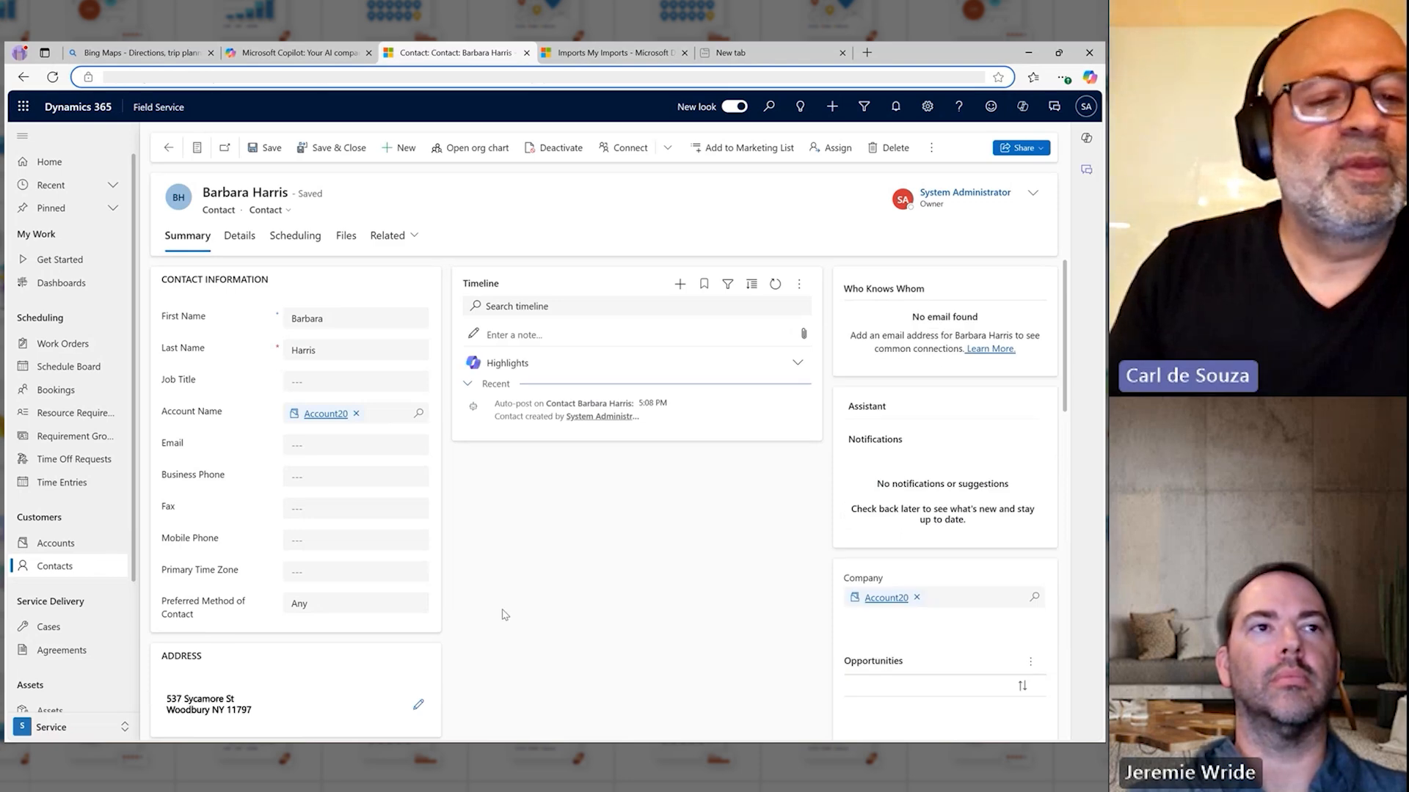
Step: Show the work orders in the Work Orders Created Today view to check the imported records
left_click(66, 345)
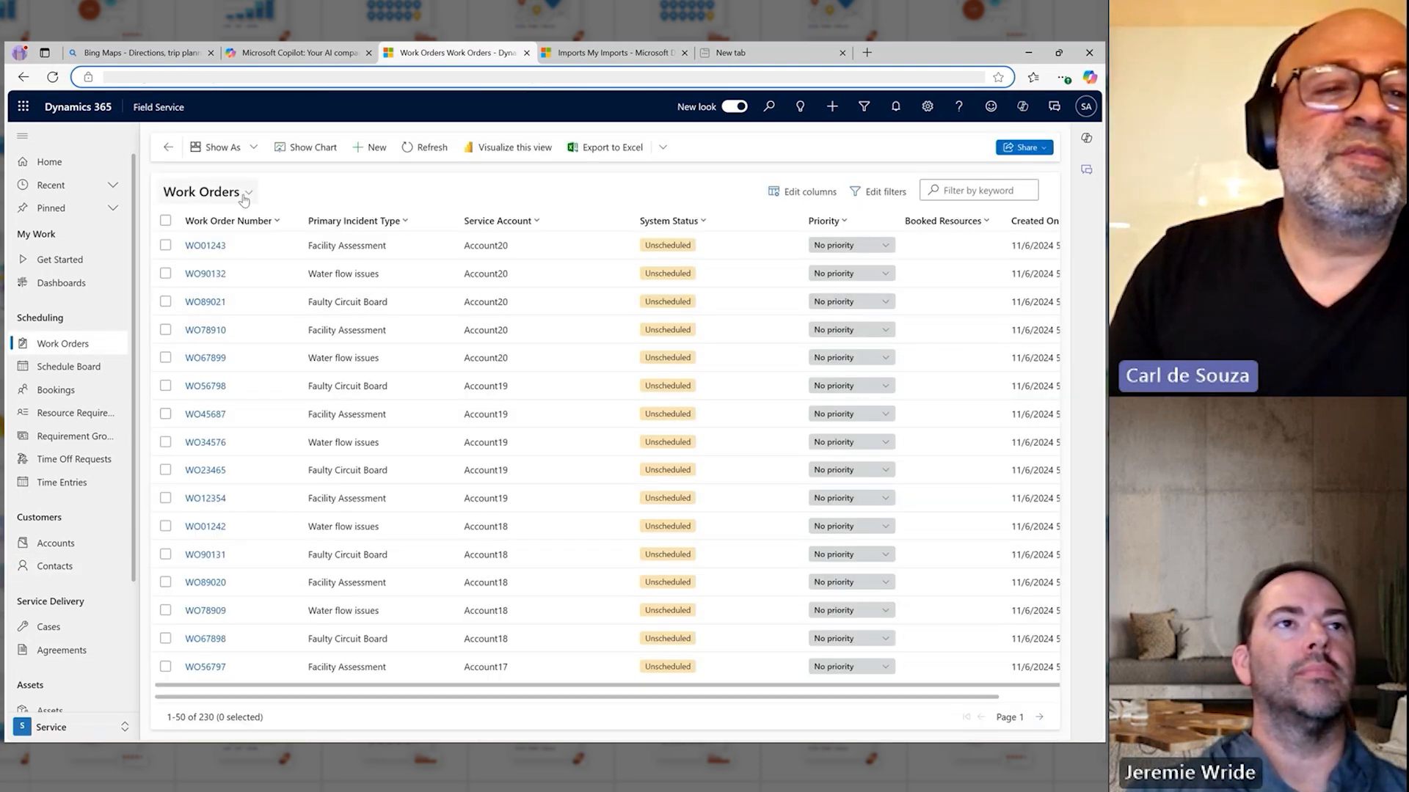
left_click(245, 197)
left_click(228, 246)
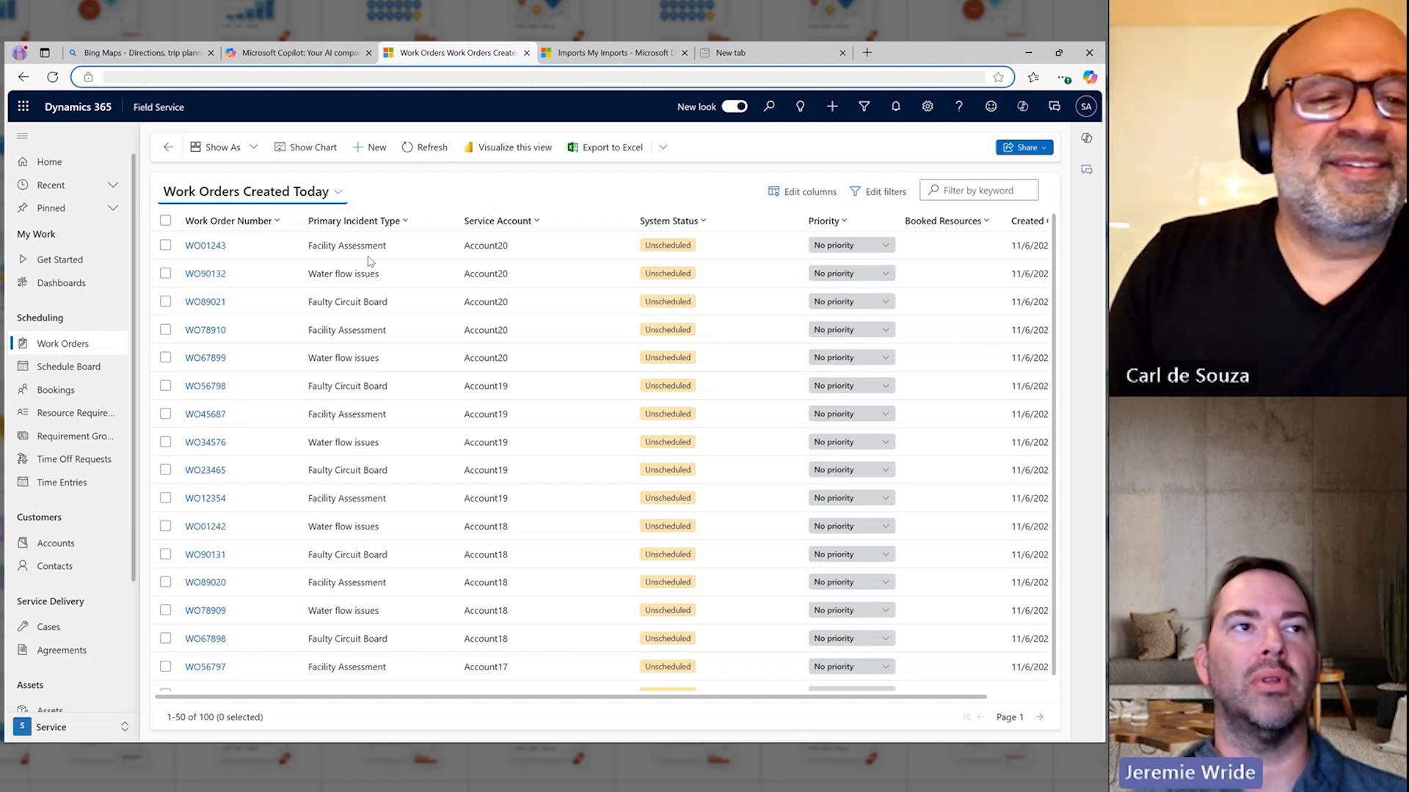
Step: Open the Schedule Board and examine the work order locations on the map across the New York area
left_click(84, 375)
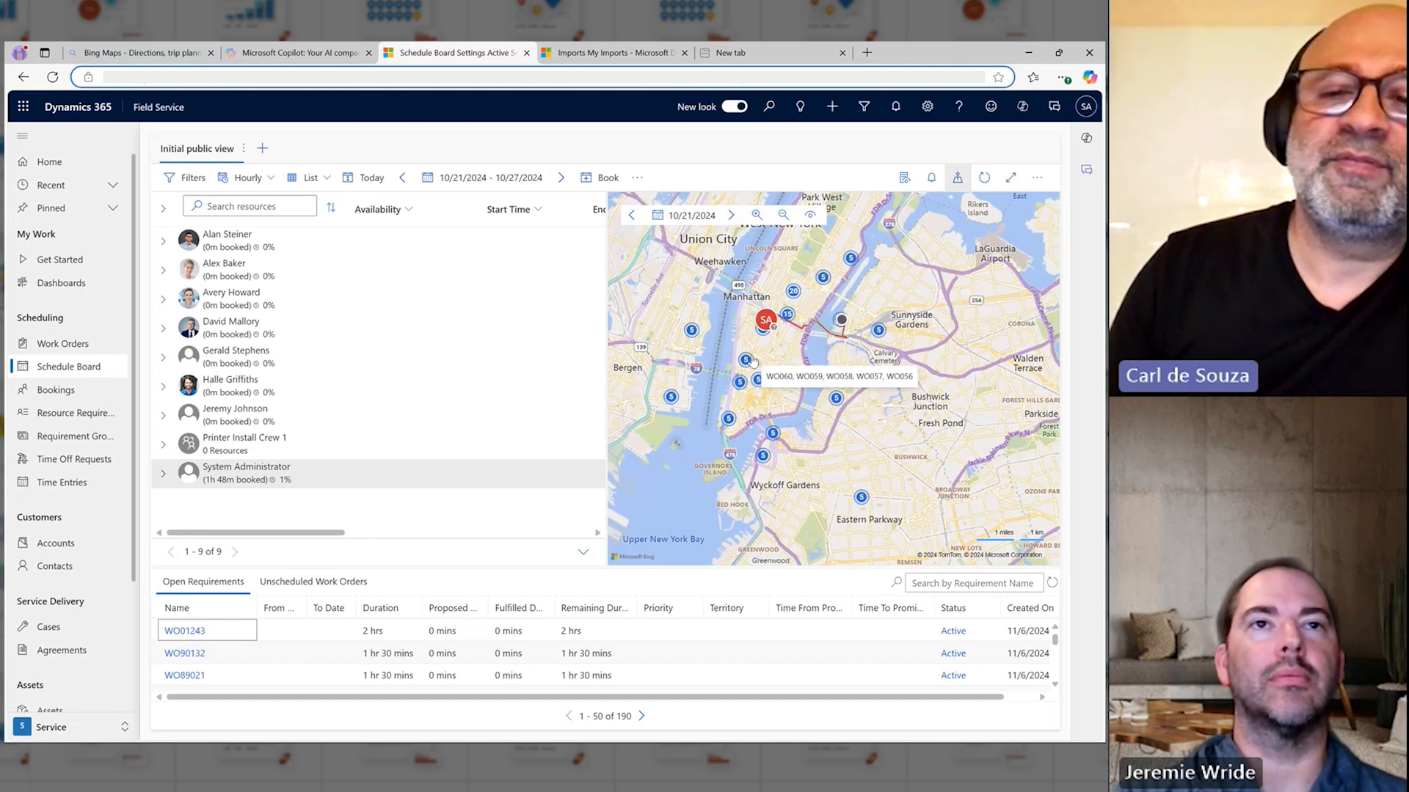
mouse_move(700, 337)
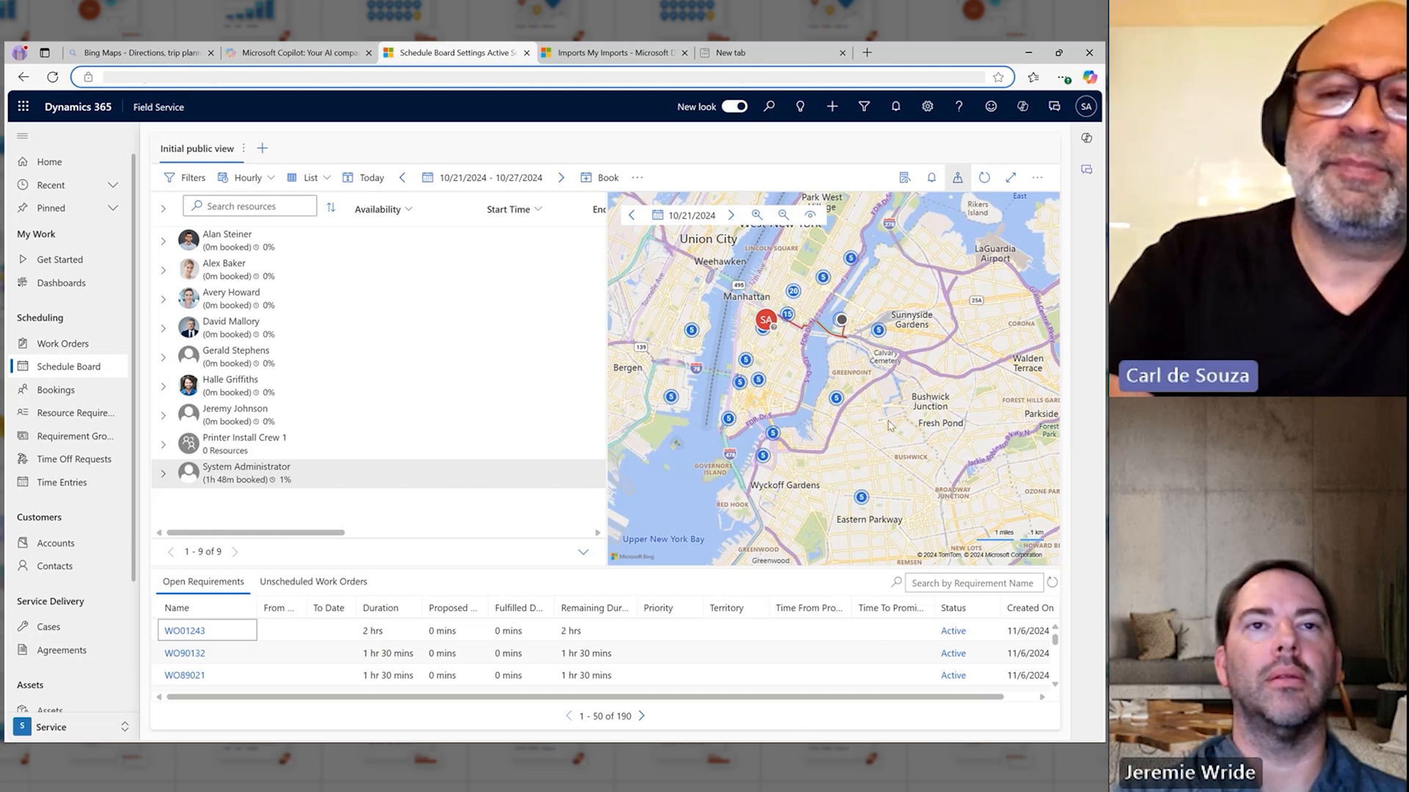
scroll(889, 425, "down", 2)
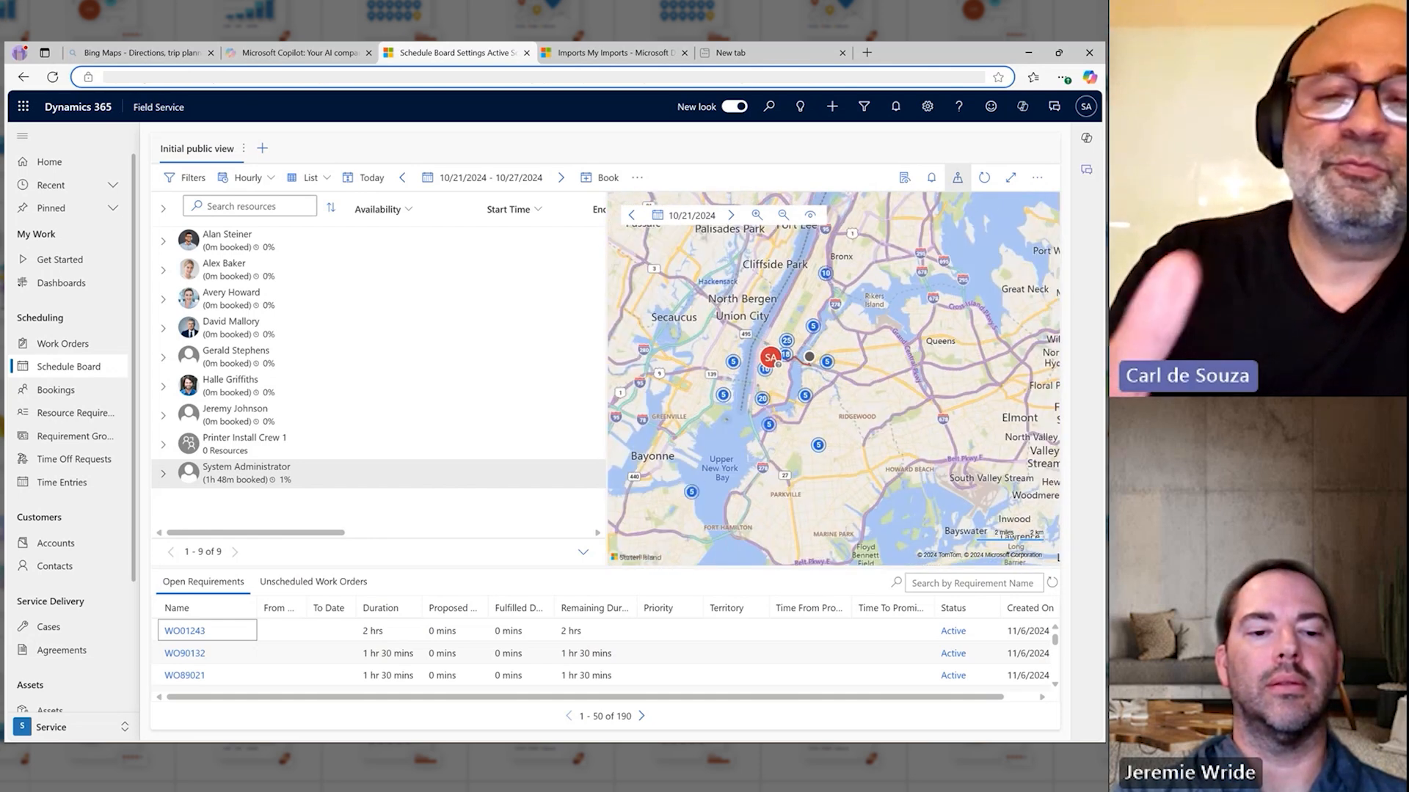